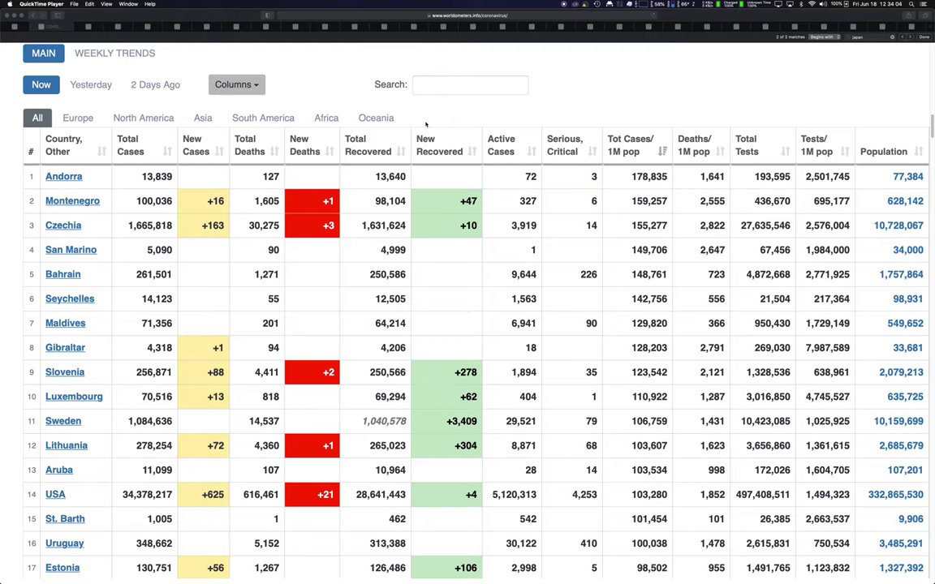
# Step: Switch to the Excel workbook and review the countries and their full-vaccination percentages in A2:B19, starting from the Seychelles entry
pyautogui.press('super+Tab')
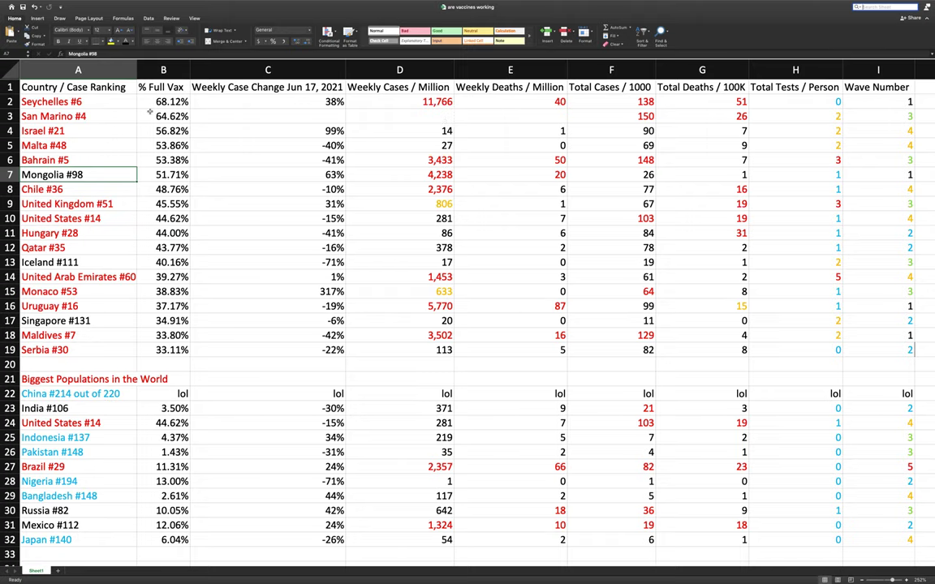
pyautogui.moveTo(163, 115); pyautogui.dragTo(165, 347)
pyautogui.click(94, 103)
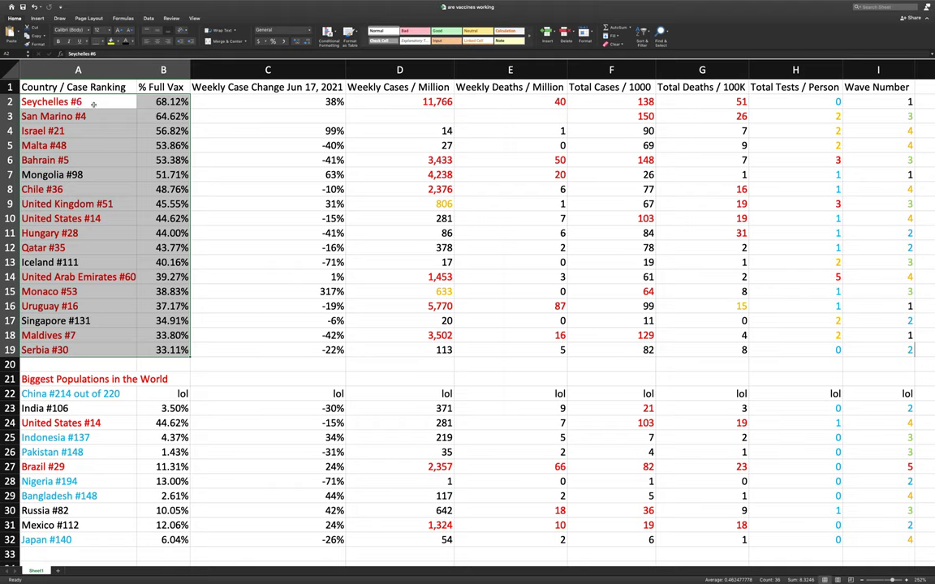
pyautogui.click(94, 104)
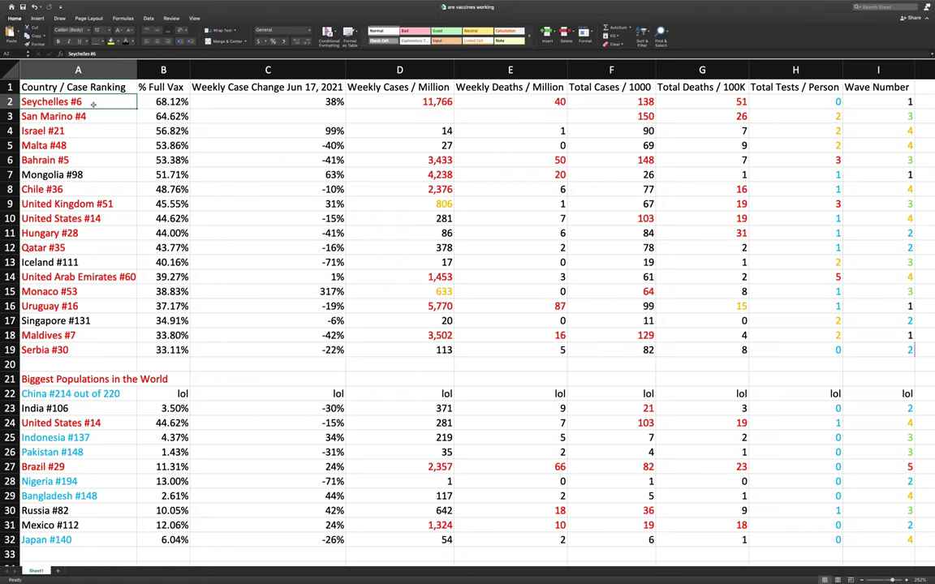
# Step: Look up the Total Cases / 1000 figure for Seychelles in the Excel sheet
pyautogui.press('super+Tab')
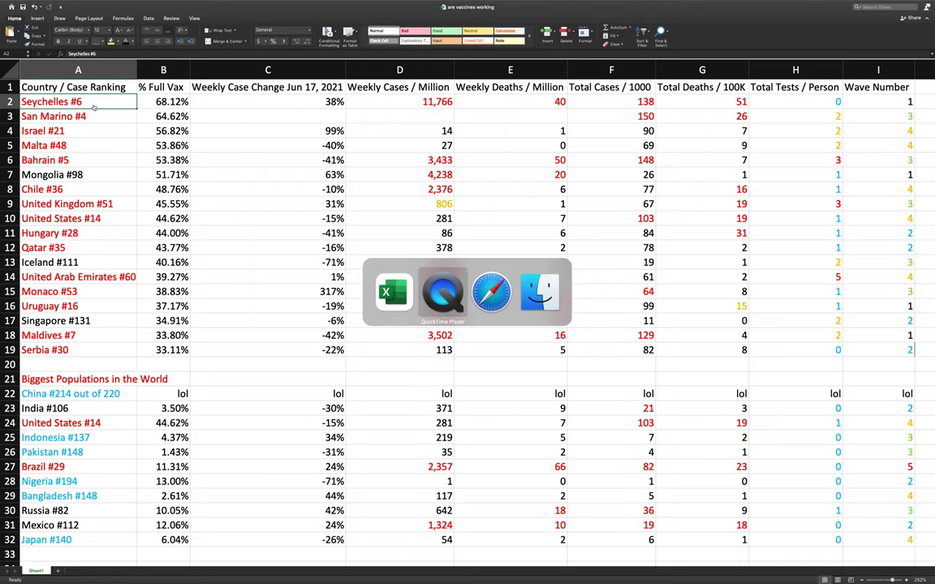
pyautogui.press('super+shift+Tab')
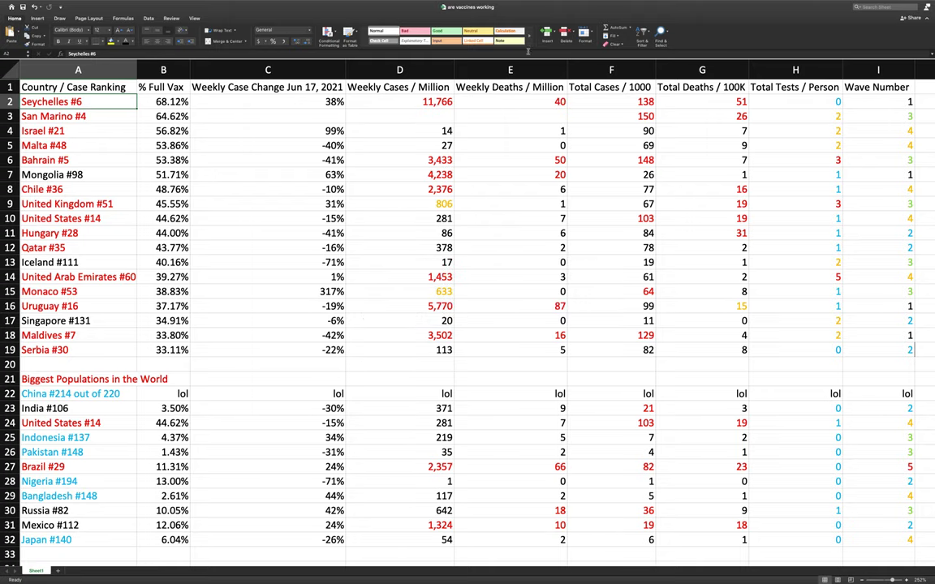
pyautogui.click(608, 103)
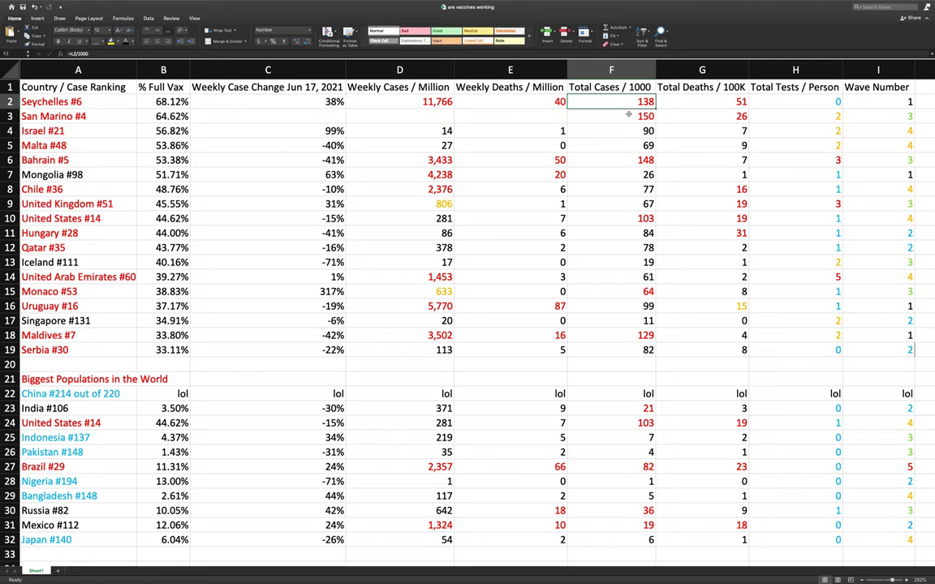
# Step: Switch to Safari to check the Tot Cases/1M pop column of the Worldometers country table and return to Excel
pyautogui.press('super+Tab')
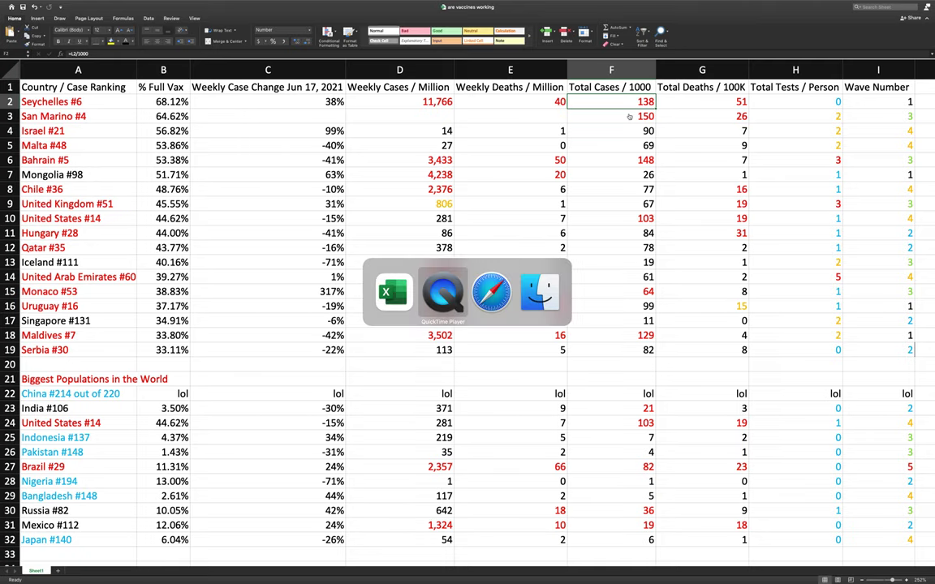
pyautogui.press('super+Tab')
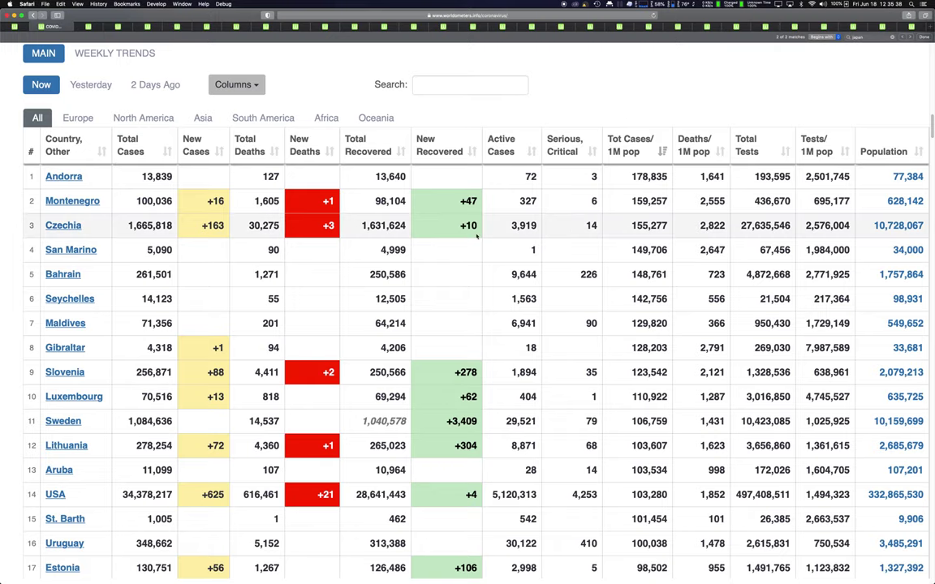
pyautogui.click(636, 140)
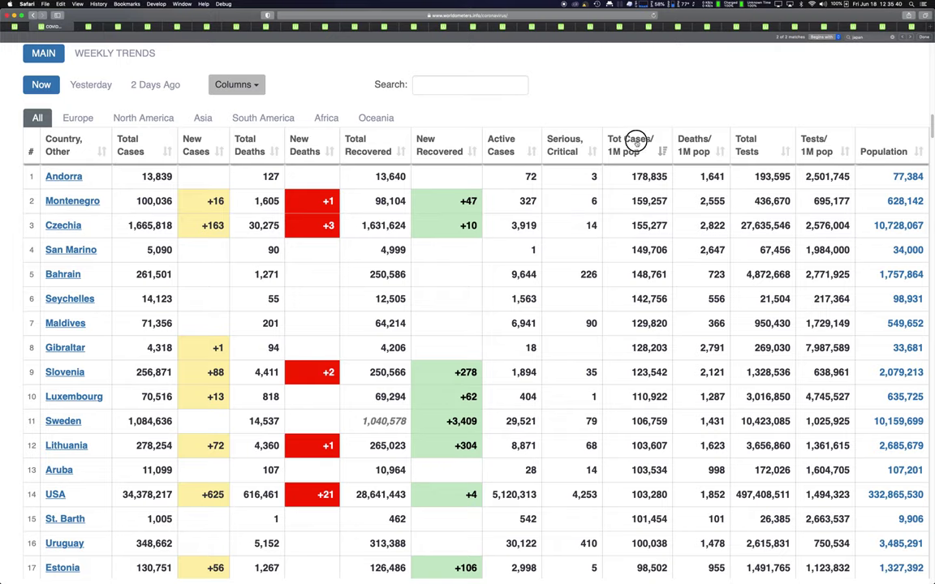
pyautogui.click(636, 141)
pyautogui.press('super+Tab')
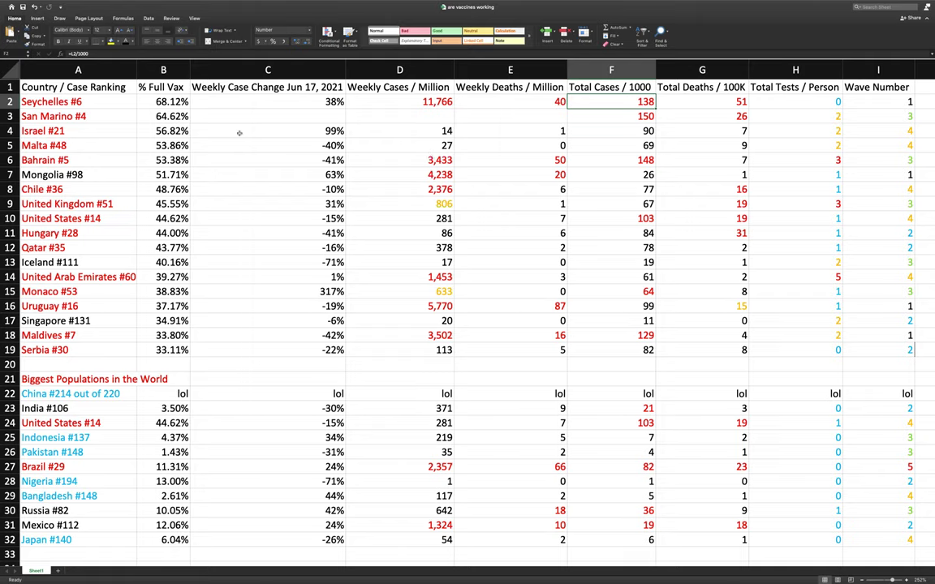
# Step: Review the Seychelles case ranking and its % Full Vax value in row 2
pyautogui.click(166, 102)
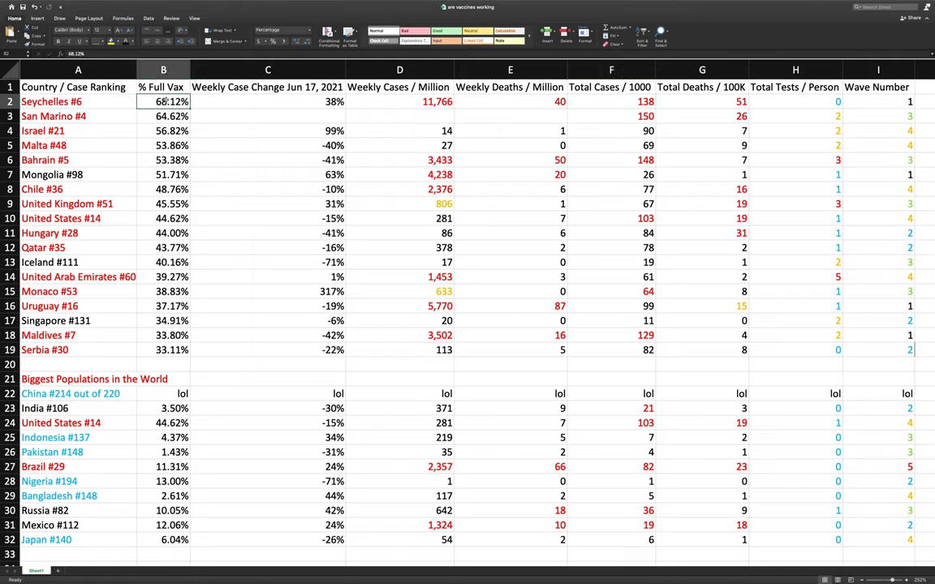
pyautogui.click(92, 97)
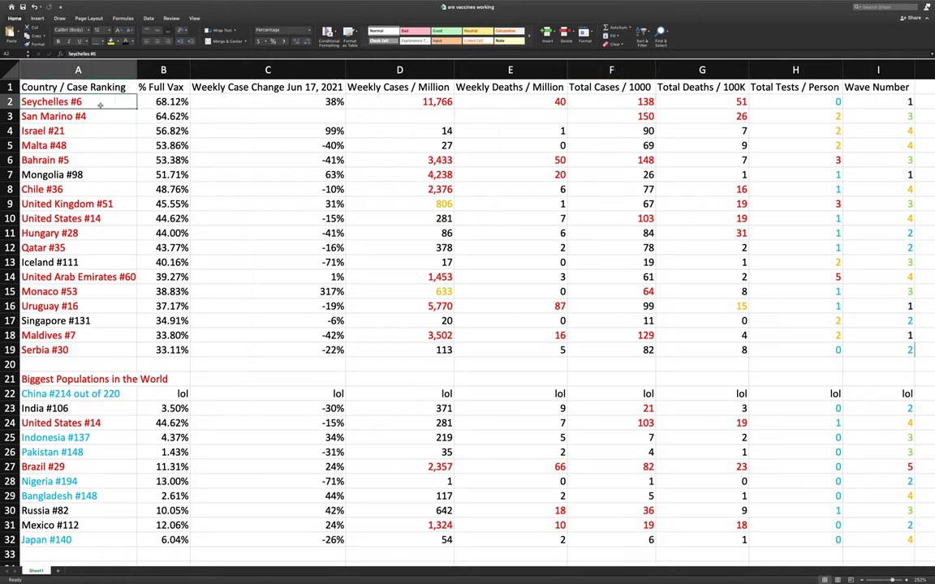
pyautogui.click(162, 99)
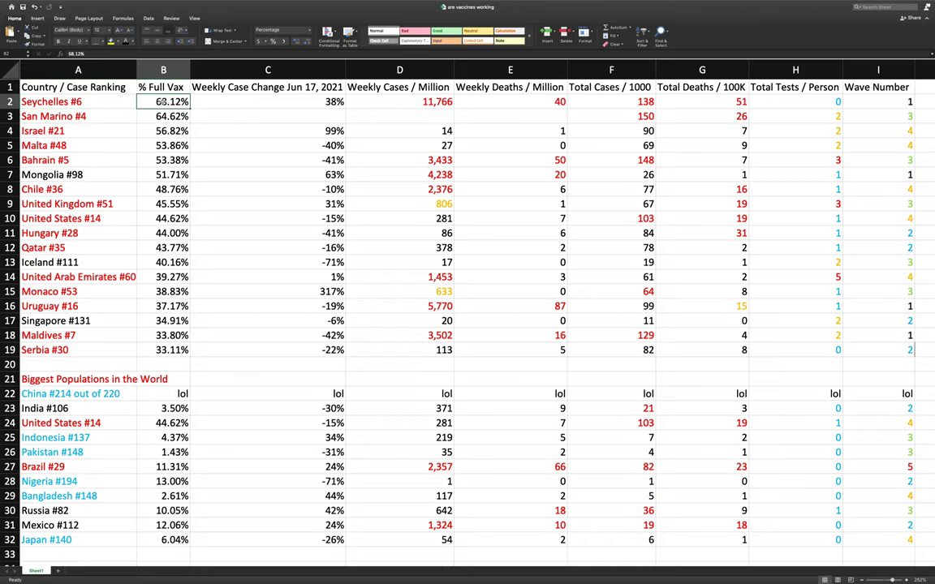
# Step: Switch to Safari and bring up the Seychelles coronavirus page, glancing back at the country table for comparison
pyautogui.press('super+Tab')
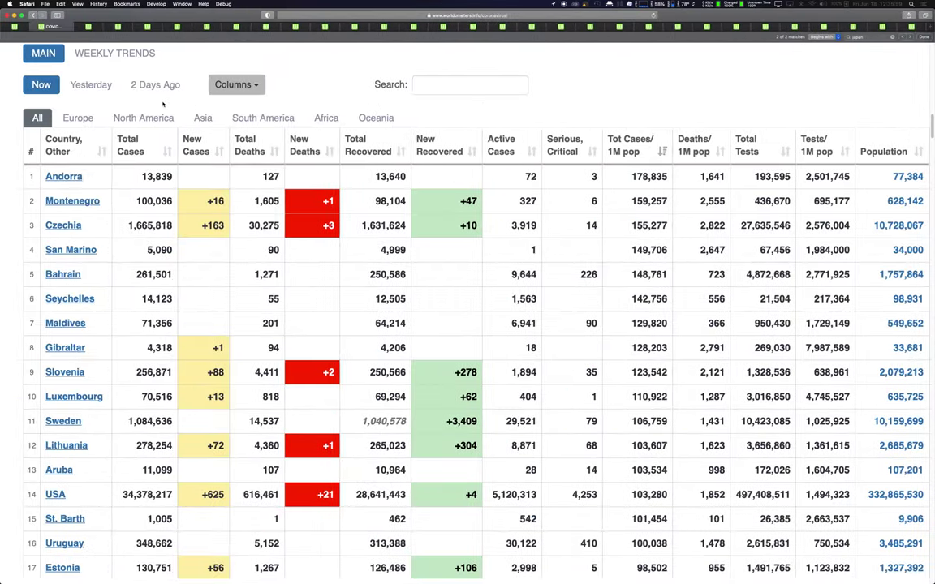
pyautogui.click(87, 27)
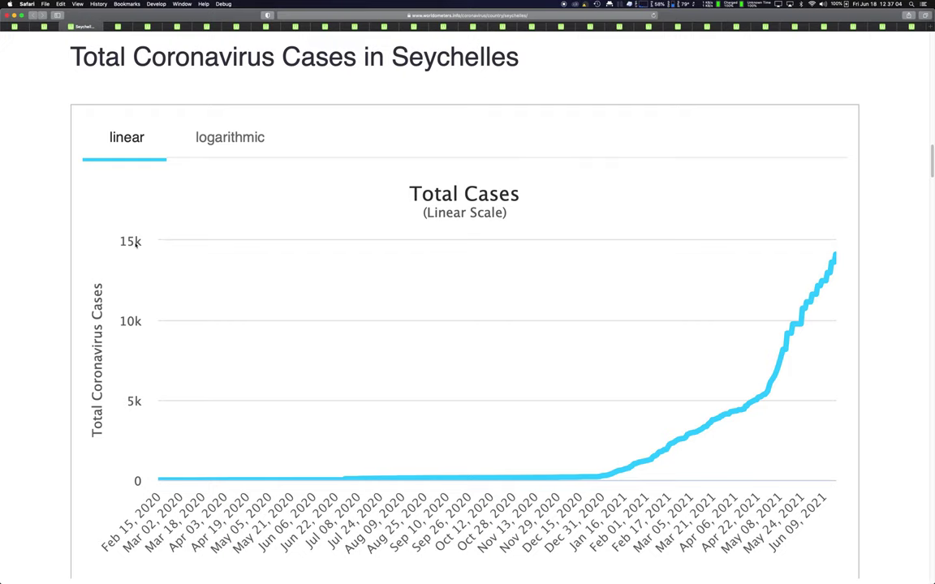
pyautogui.press('super+w')
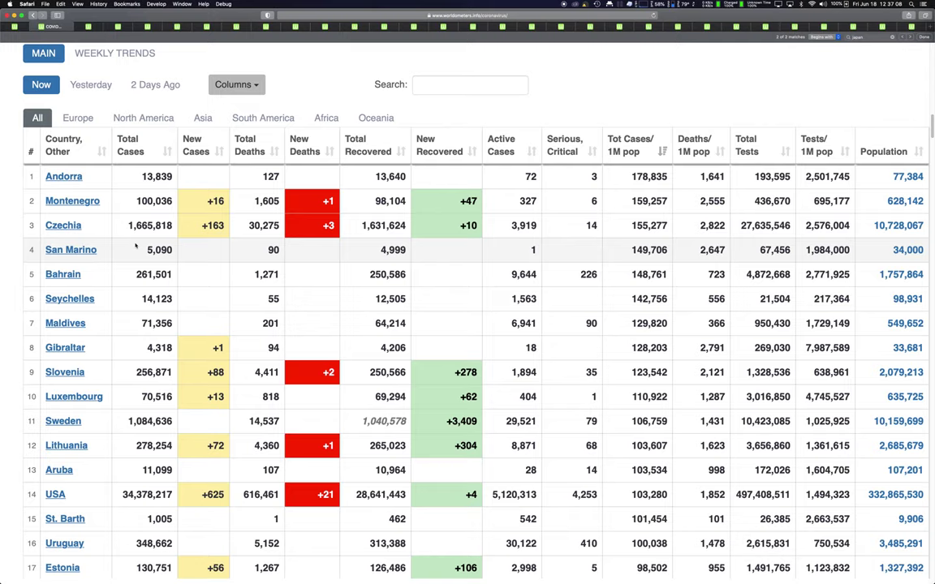
pyautogui.hotkey('ctrl', 'Tab')
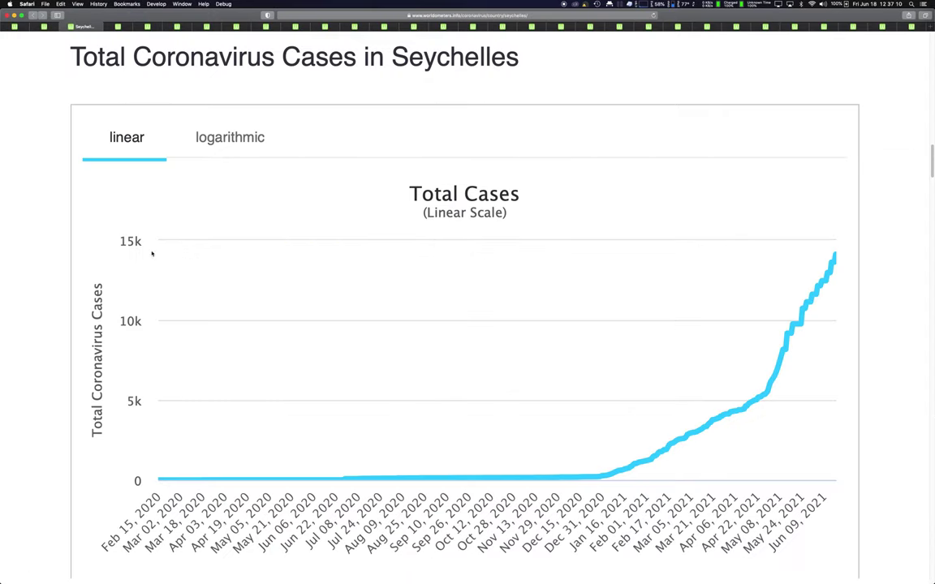
# Step: Examine the Daily New Cases chart for Seychelles, especially January to May 2021, and compare it with the Total Cases chart
pyautogui.scroll(-5, 185, 269)
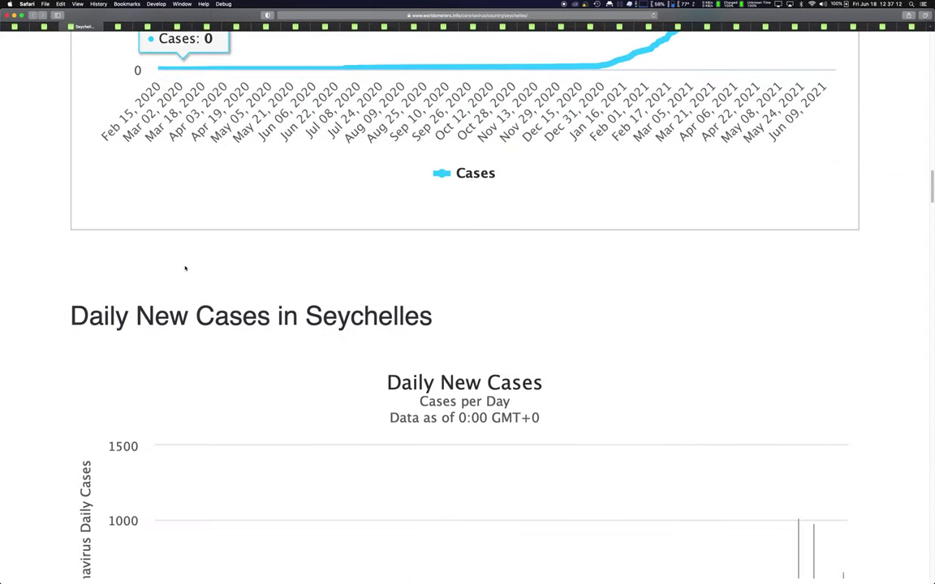
pyautogui.scroll(-5, 185, 269)
pyautogui.scroll(-1, 185, 269)
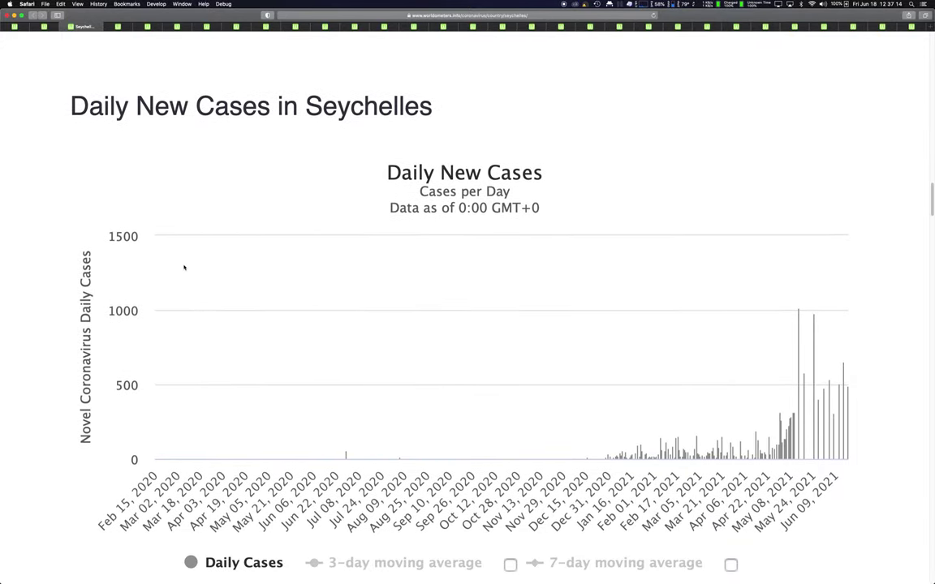
pyautogui.scroll(-1, 185, 269)
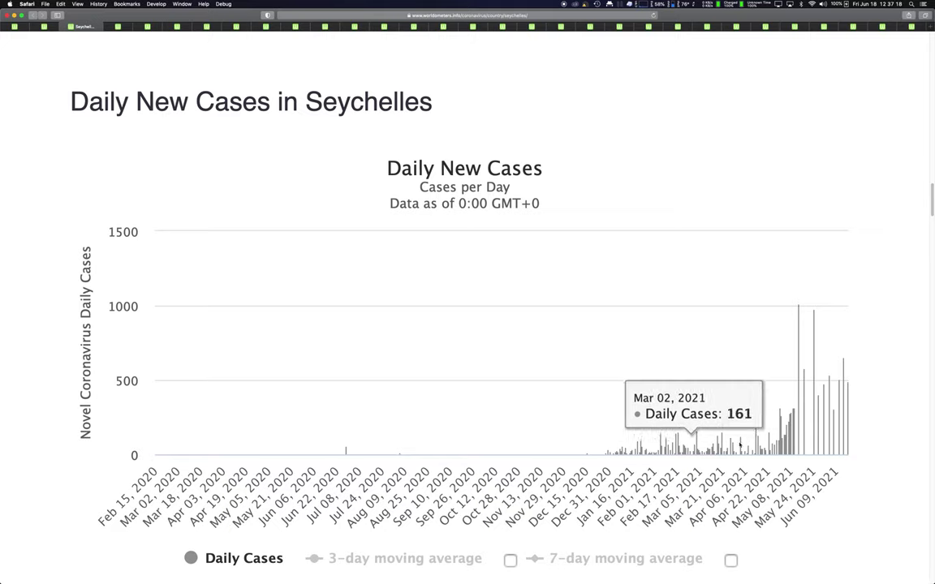
pyautogui.moveTo(799, 445)
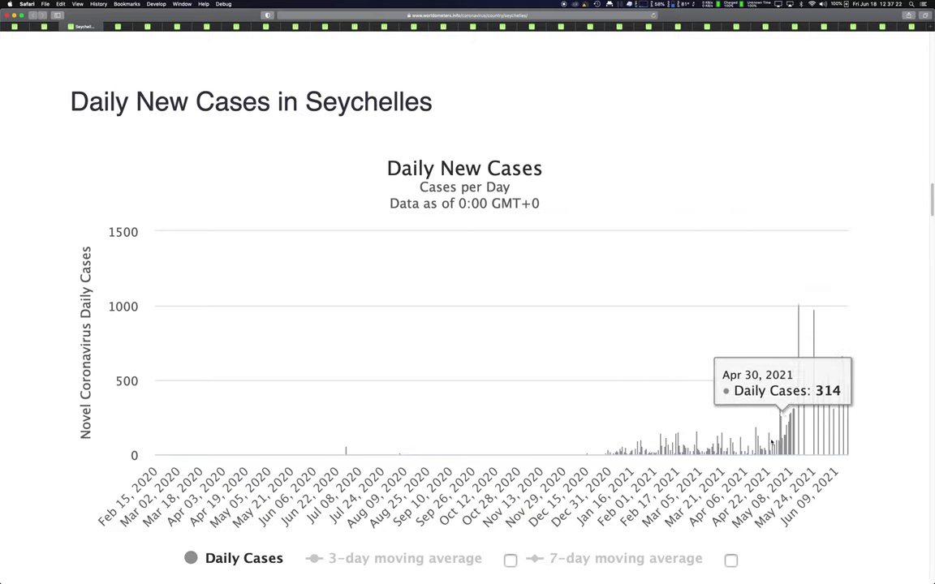
pyautogui.scroll(5, 641, 458)
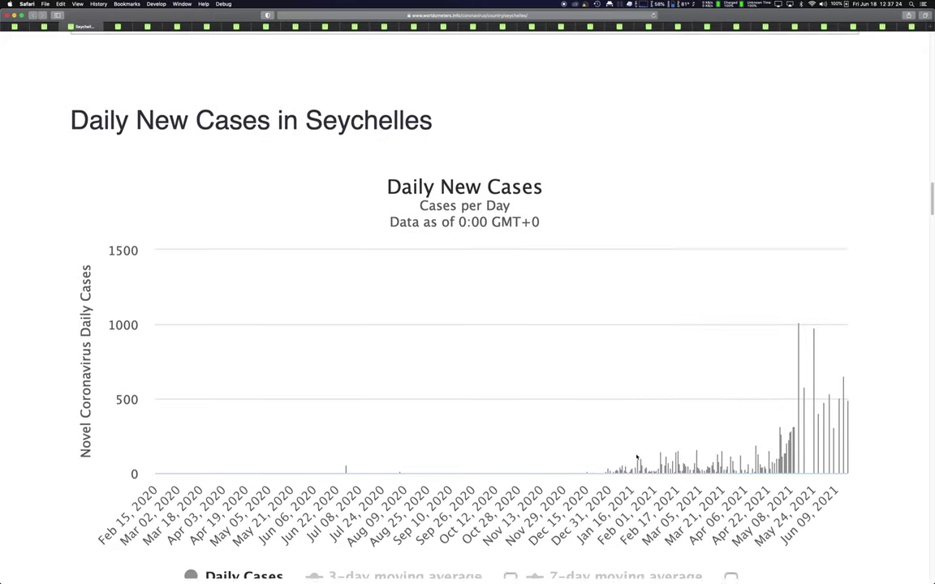
pyautogui.scroll(12, 636, 456)
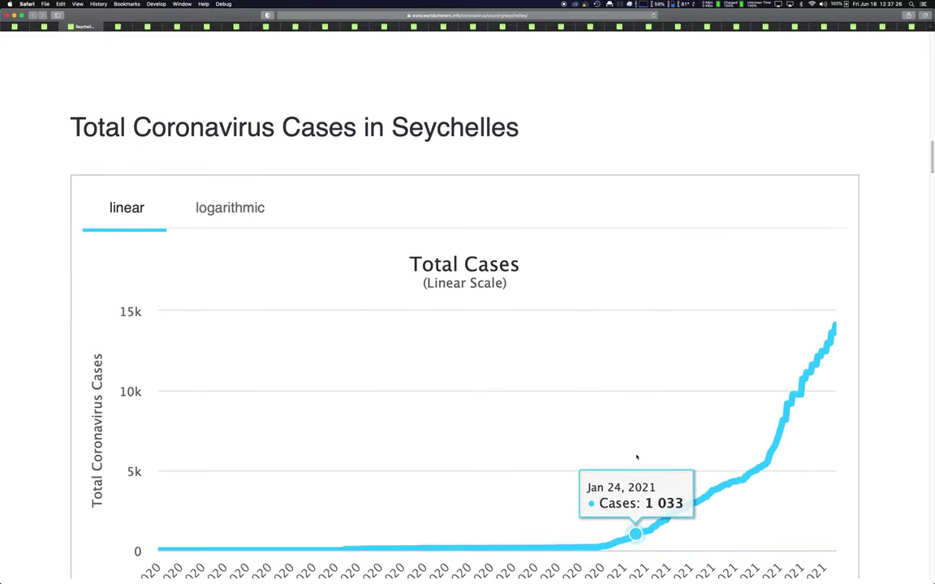
pyautogui.scroll(-1, 636, 457)
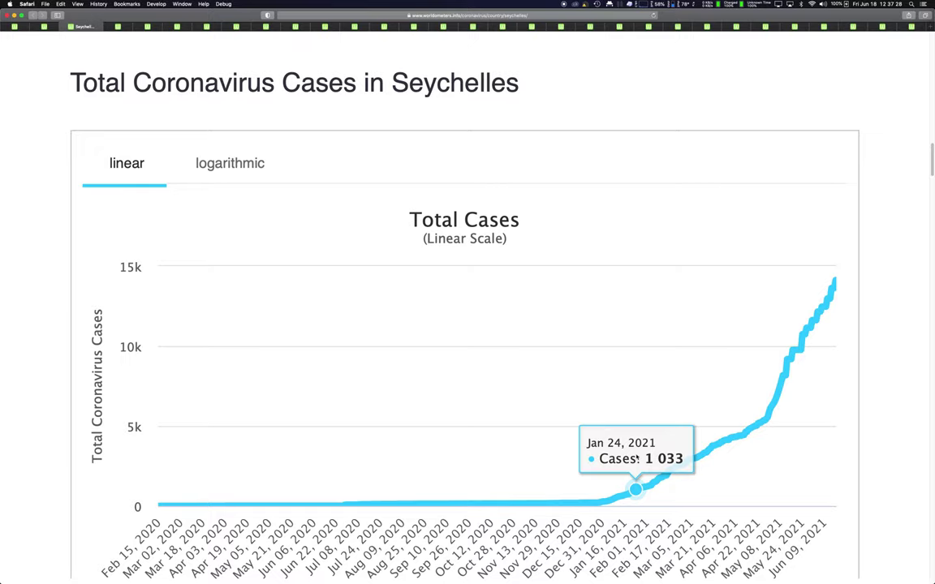
# Step: Search the web in a new browser tab for "vacinnation rates by country"
pyautogui.press('super+t')
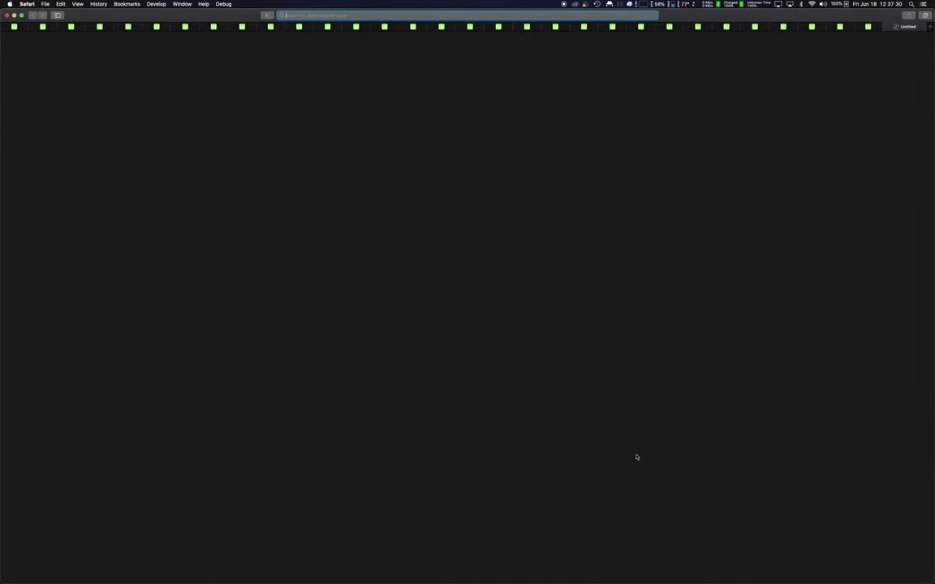
pyautogui.write('vacinn')
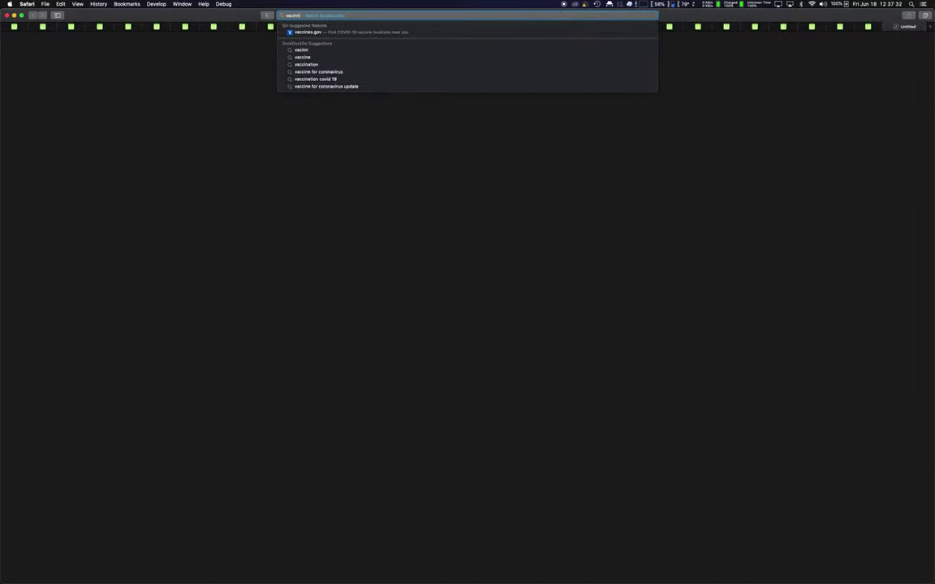
pyautogui.press('BackSpace')
pyautogui.press('BackSpace')
pyautogui.press('BackSpace')
pyautogui.write('cination')
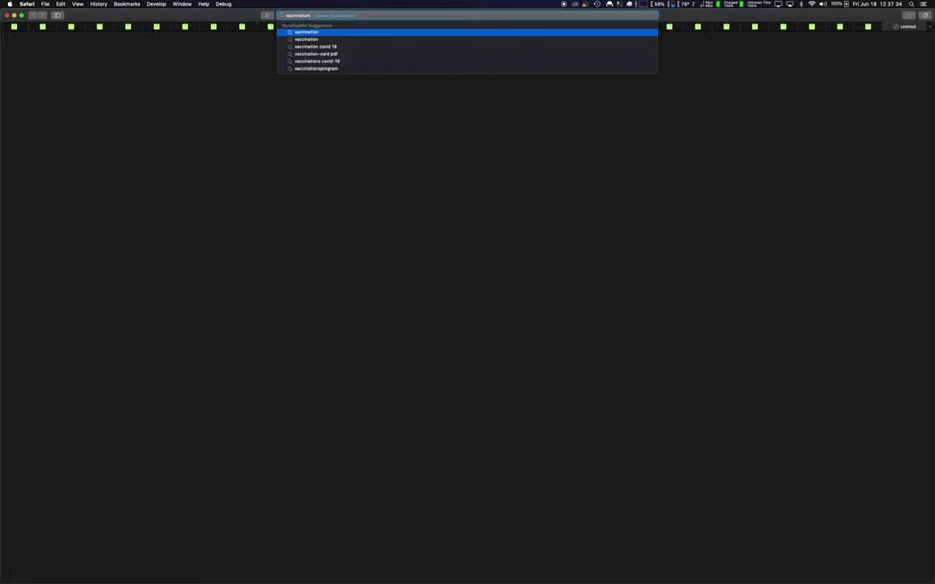
pyautogui.write(' r')
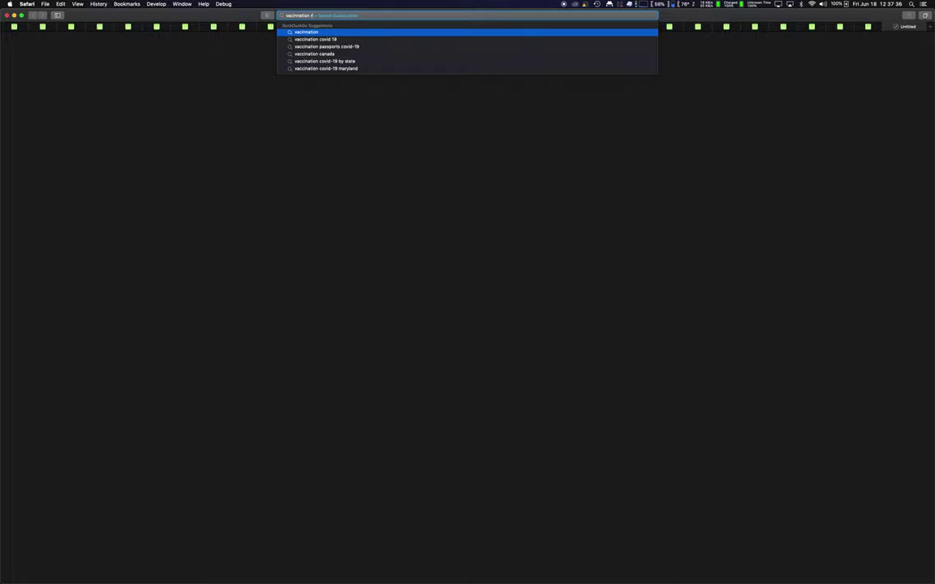
pyautogui.write('ates by coun')
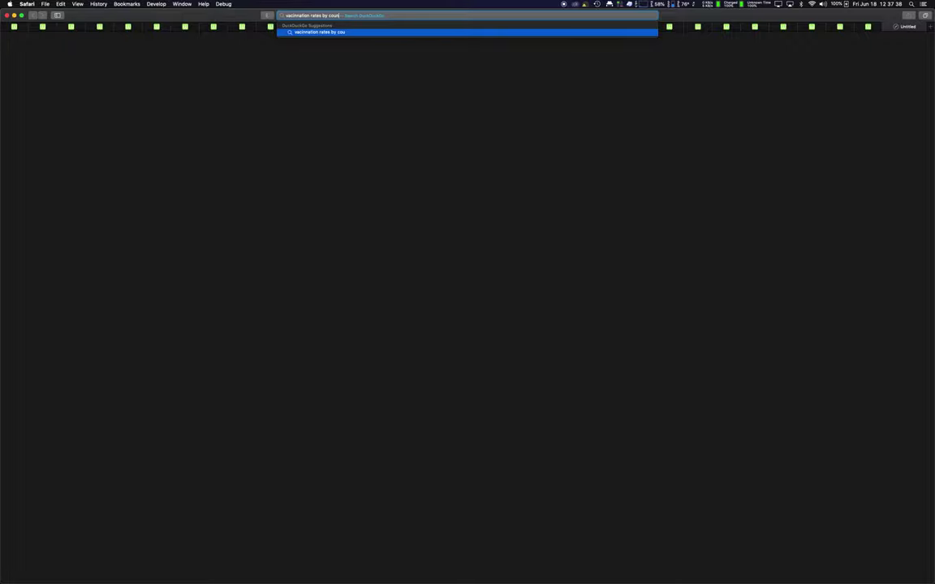
pyautogui.write('try')
pyautogui.press('Return')
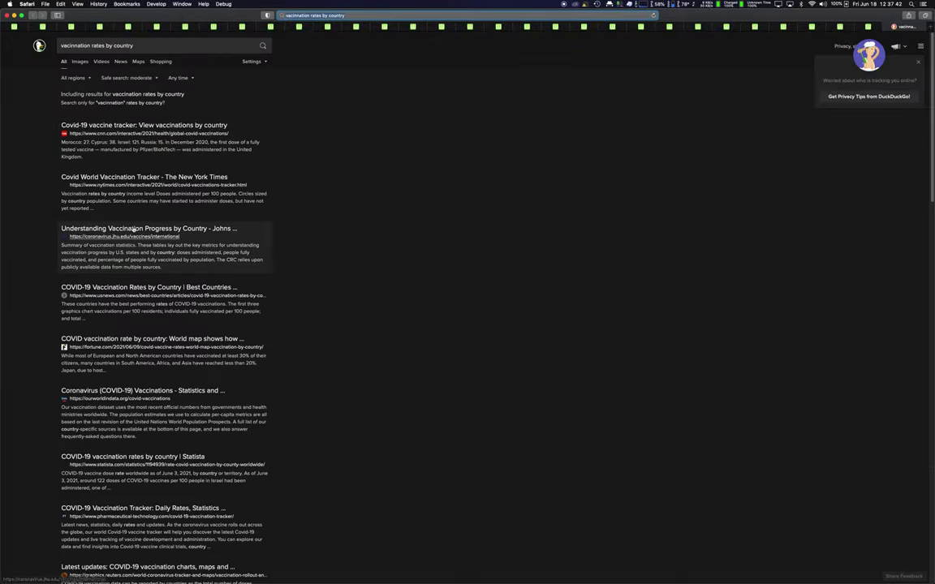
# Step: Open the Johns Hopkins vaccination progress result and examine the enlarged chart of % of population fully vaccinated by country
pyautogui.click(133, 229)
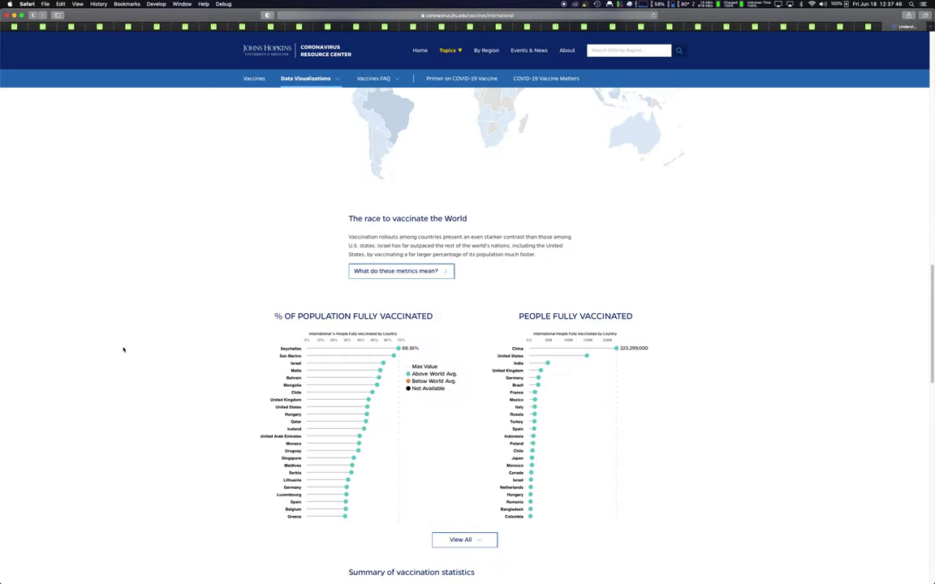
pyautogui.press('super+equal')
pyautogui.press('super+equal')
pyautogui.press('super+equal')
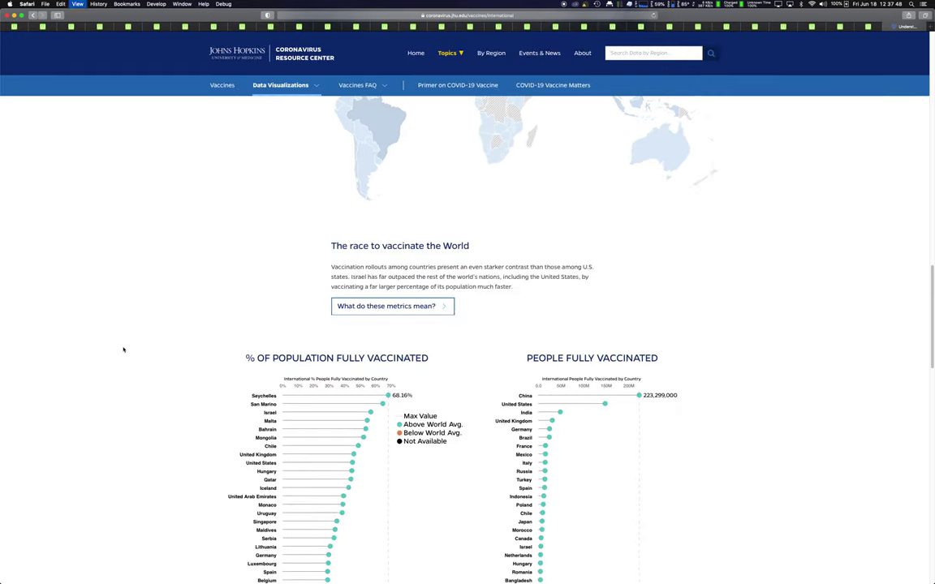
pyautogui.press('super+equal')
pyautogui.press('super+equal')
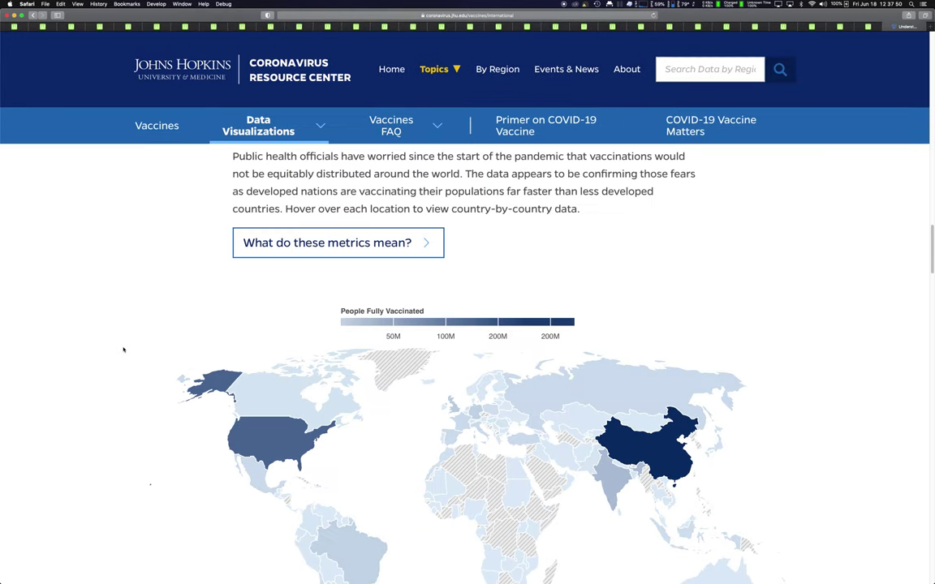
pyautogui.scroll(-10, 129, 360)
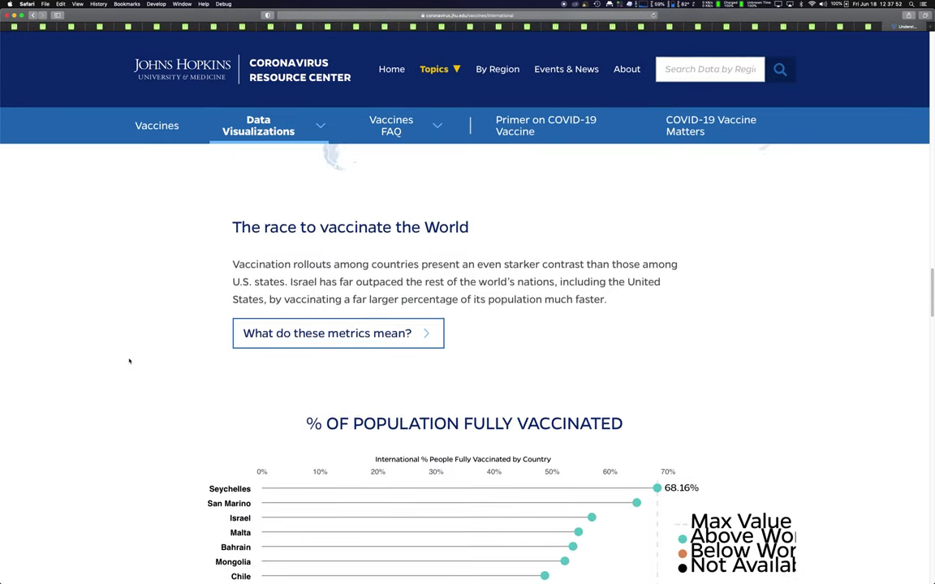
pyautogui.scroll(-5, 129, 361)
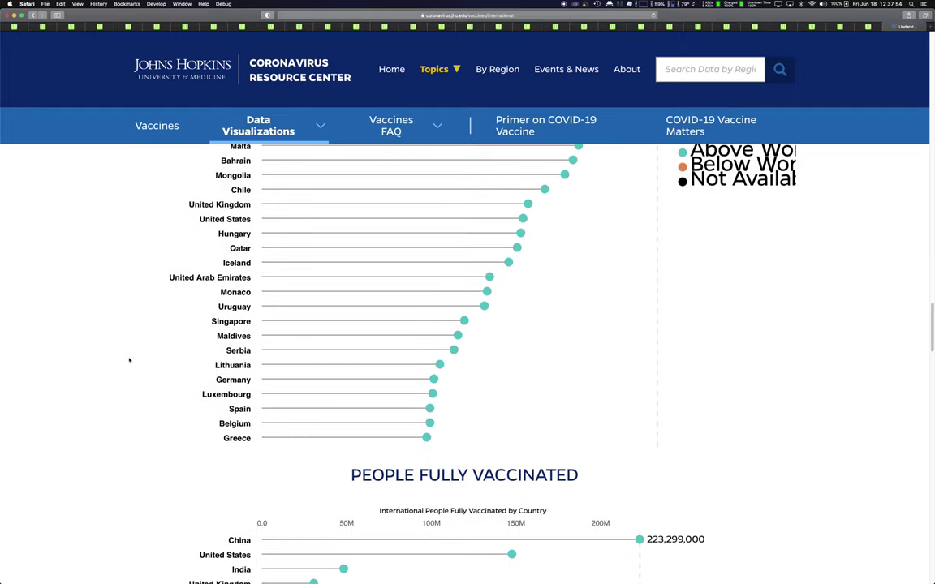
# Step: Expand the vaccination charts to all countries and go back to the % of population fully vaccinated chart
pyautogui.scroll(5, 244, 393)
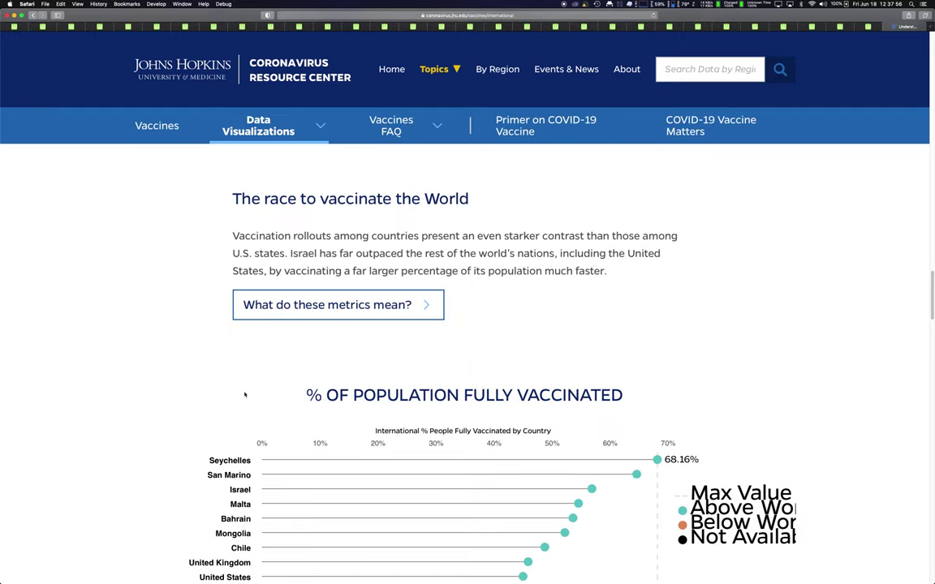
pyautogui.scroll(-10, 243, 394)
pyautogui.scroll(-3, 243, 392)
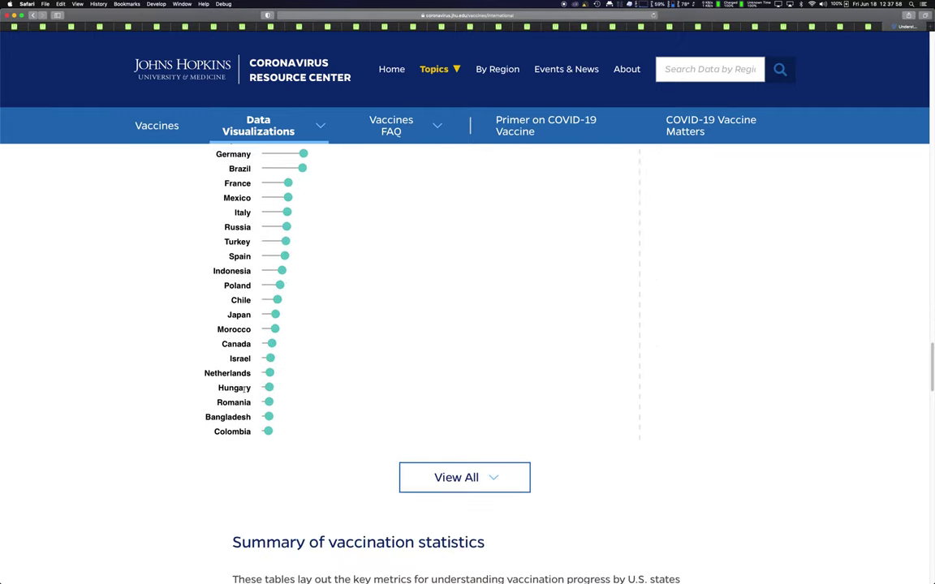
pyautogui.click(431, 491)
pyautogui.scroll(15, 134, 275)
pyautogui.scroll(-6, 134, 275)
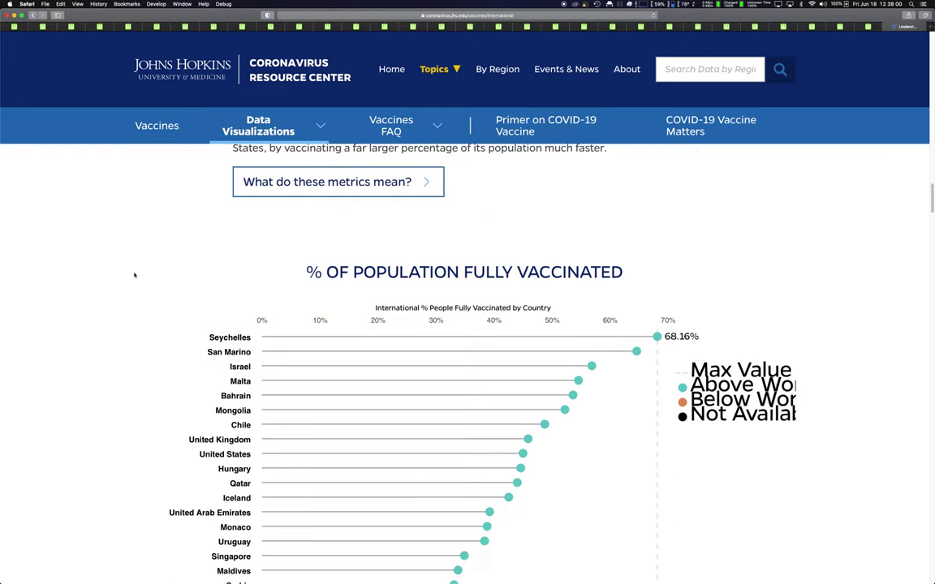
pyautogui.scroll(-1, 134, 275)
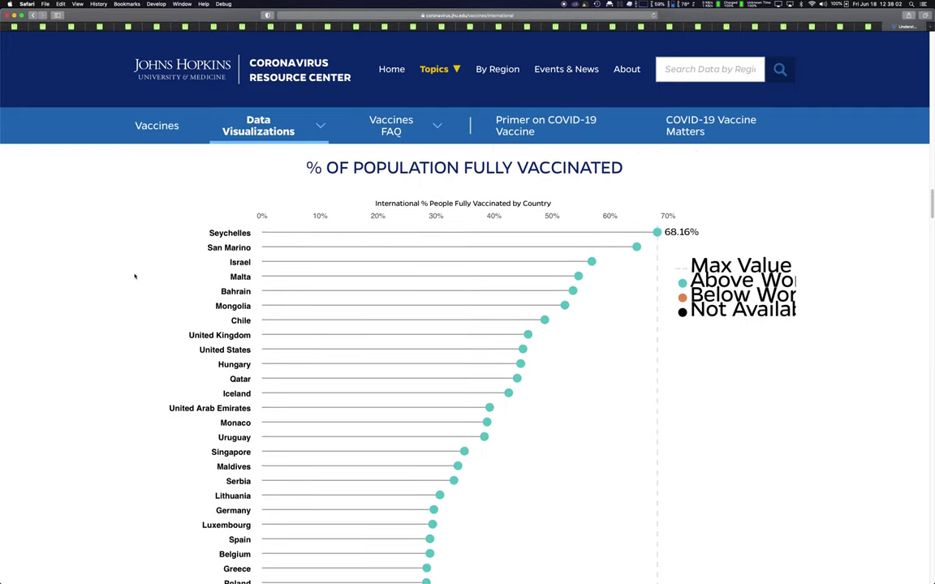
# Step: Enlarge the page and compare the fully vaccinated ranking from Seychelles to Serbia with the % Full Vax column in the Excel sheet
pyautogui.press('super+plus')
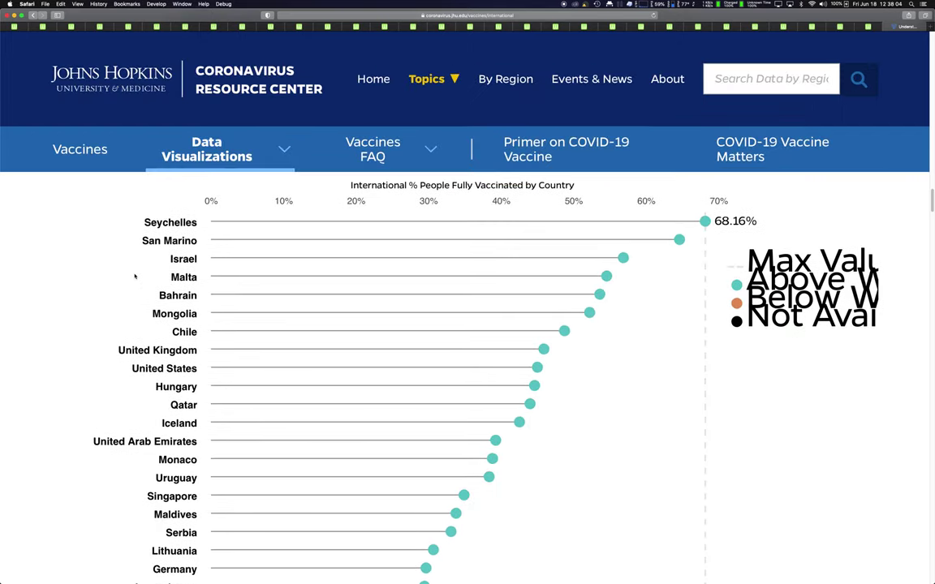
pyautogui.scroll(-1, 120, 327)
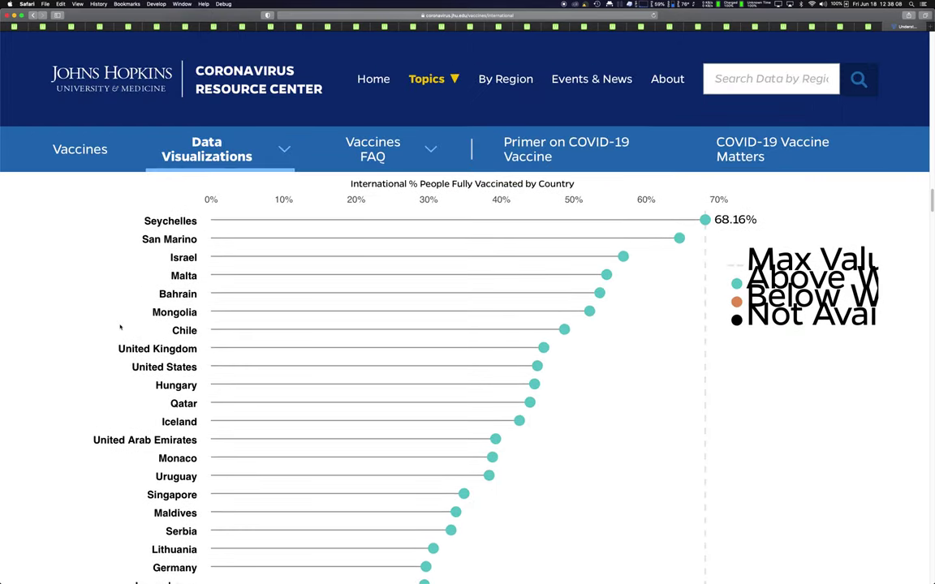
pyautogui.scroll(-2, 120, 327)
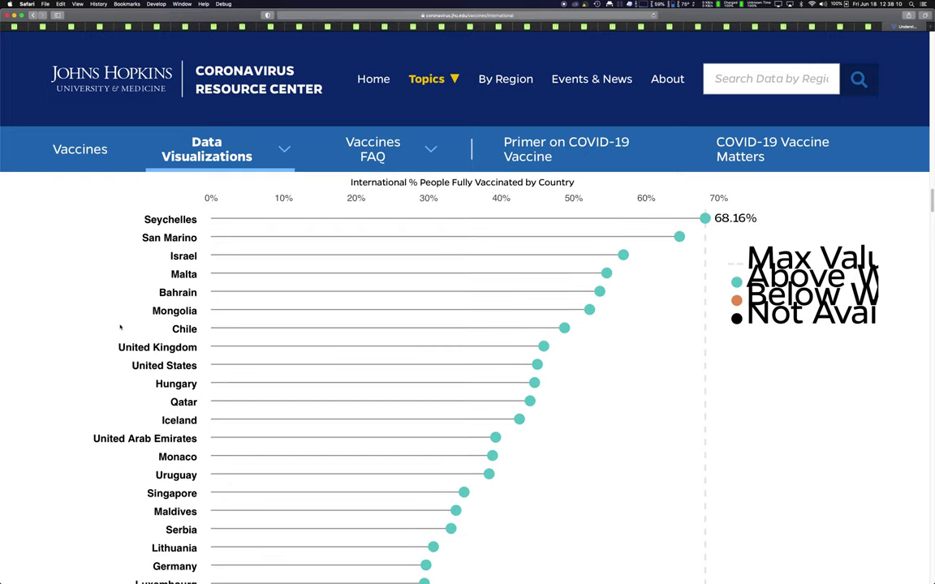
pyautogui.press('super+Tab')
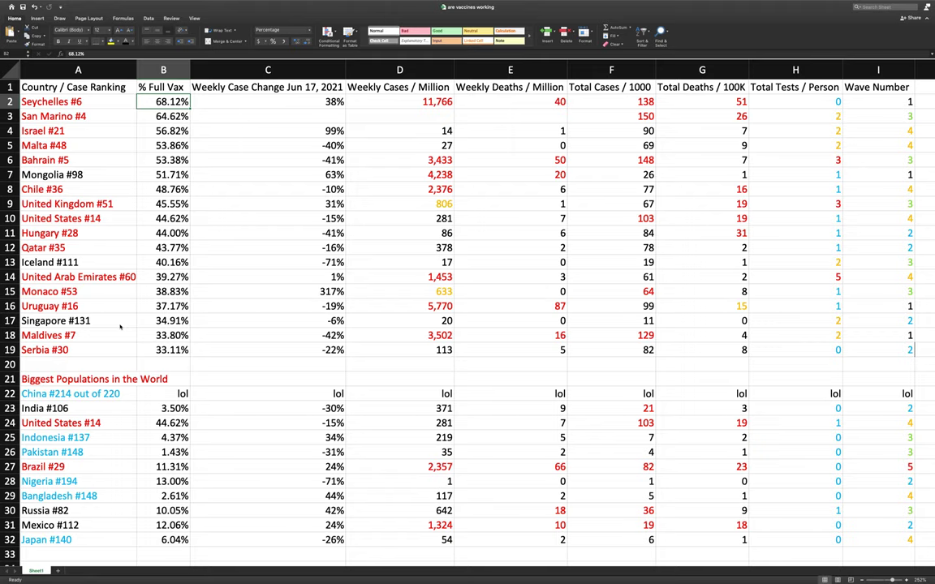
pyautogui.press('super+Tab')
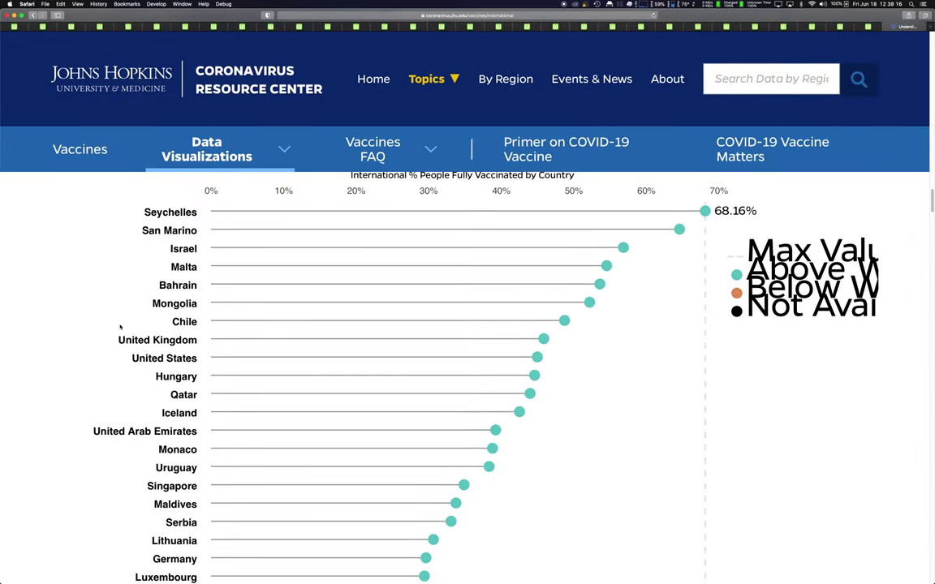
pyautogui.scroll(-2, 121, 327)
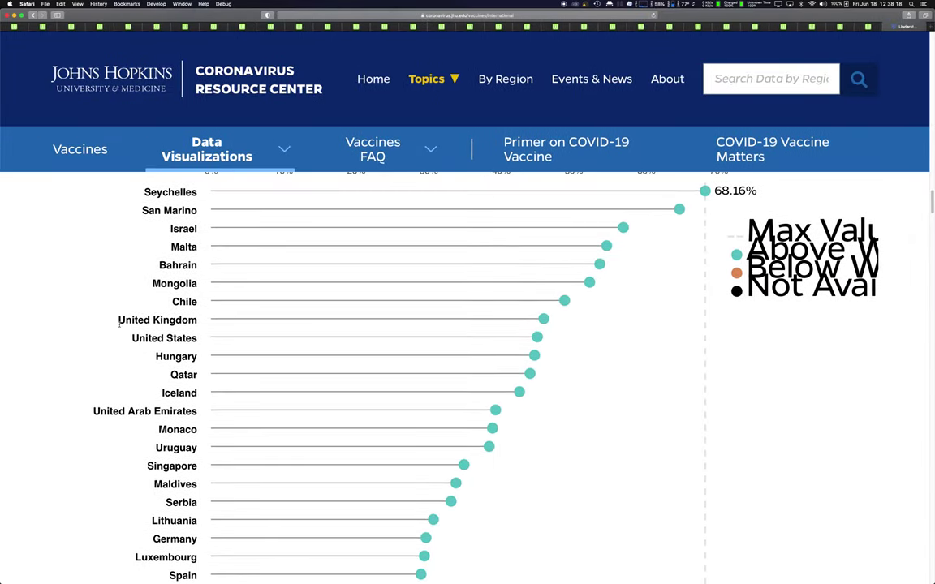
pyautogui.scroll(-1, 119, 323)
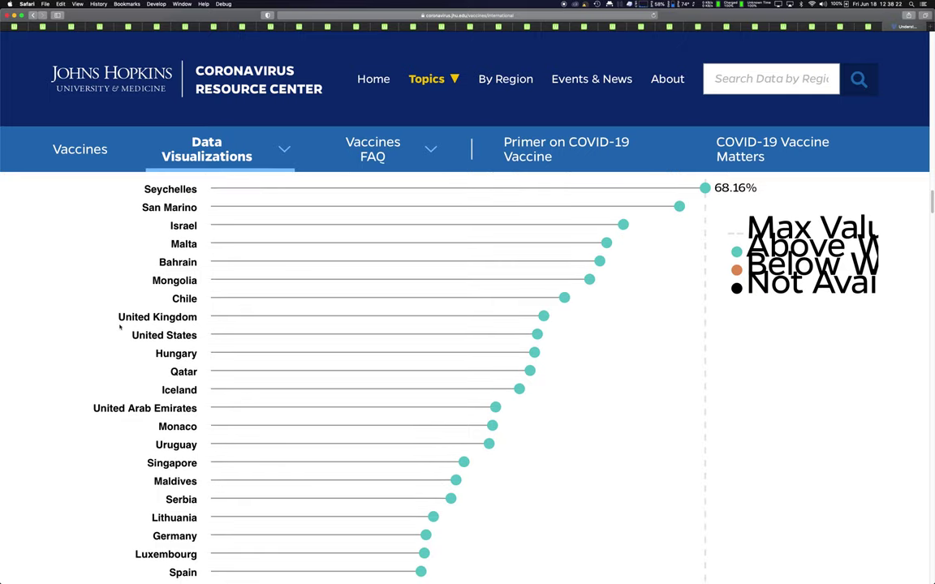
# Step: Switch to the Excel sheet and check San Marino's weekly case change and weekly cases per million cells
pyautogui.press('super+Tab')
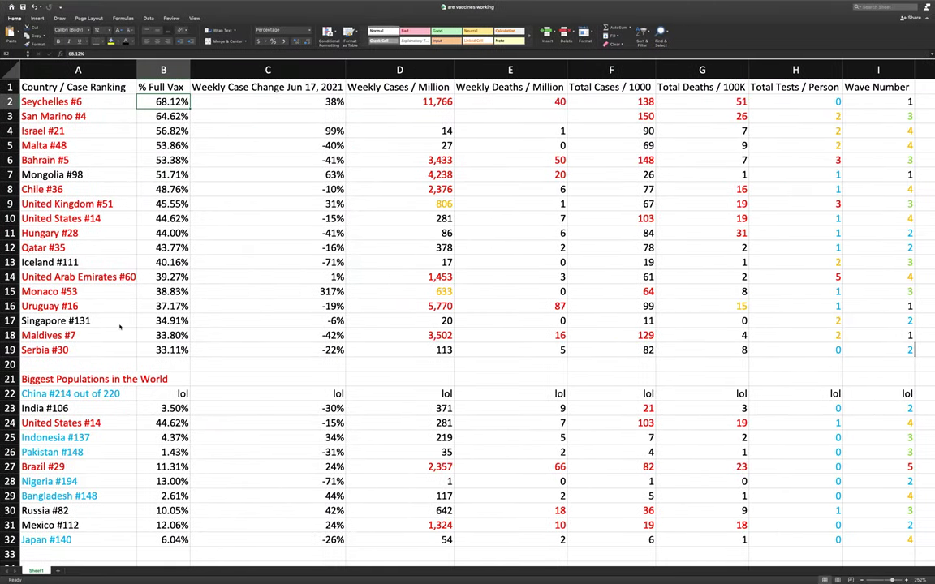
pyautogui.click(265, 114)
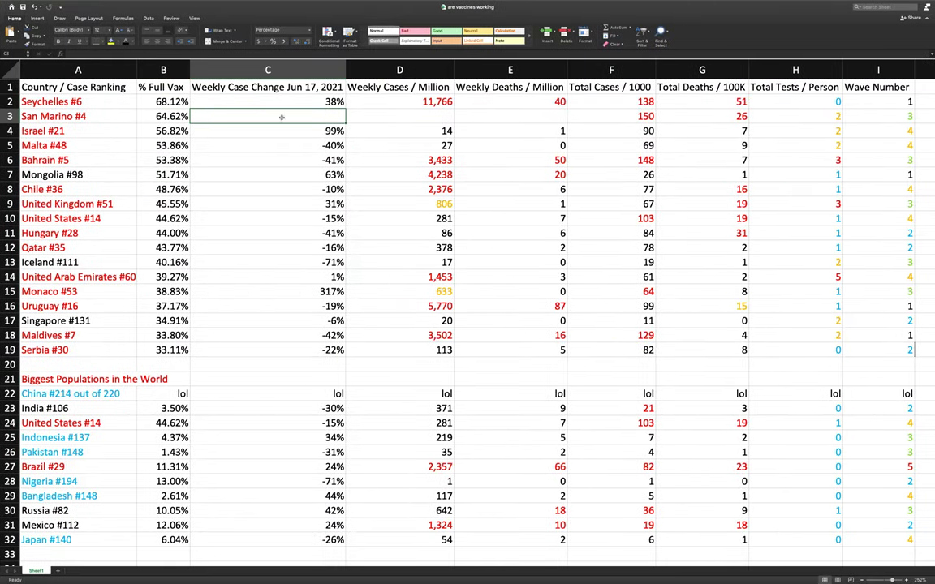
pyautogui.click(393, 114)
pyautogui.click(291, 118)
# Step: Switch to Safari and review the Worldometers global totals and main country table, including the Weekly Trends page
pyautogui.hotkey('ctrl', 'Left')
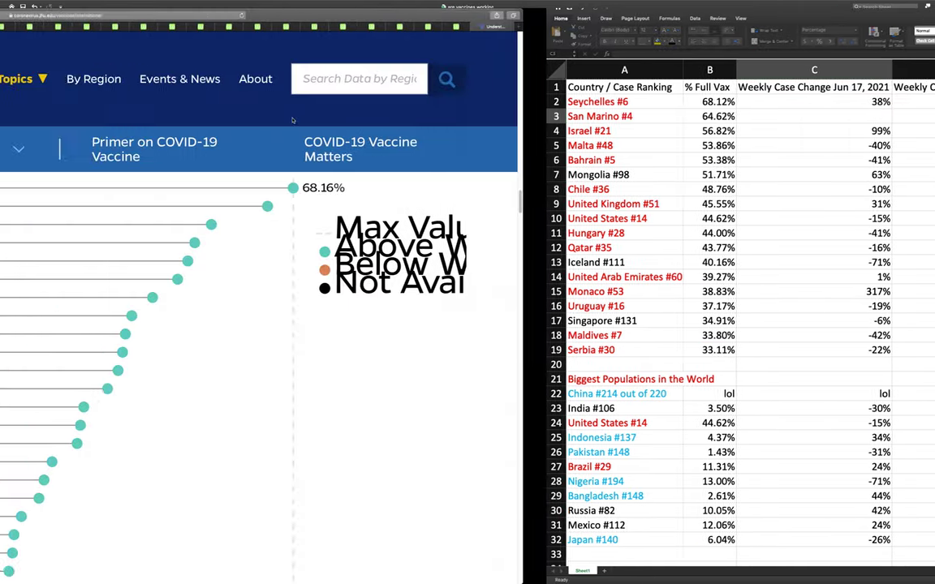
pyautogui.hotkey('ctrl', 'Left')
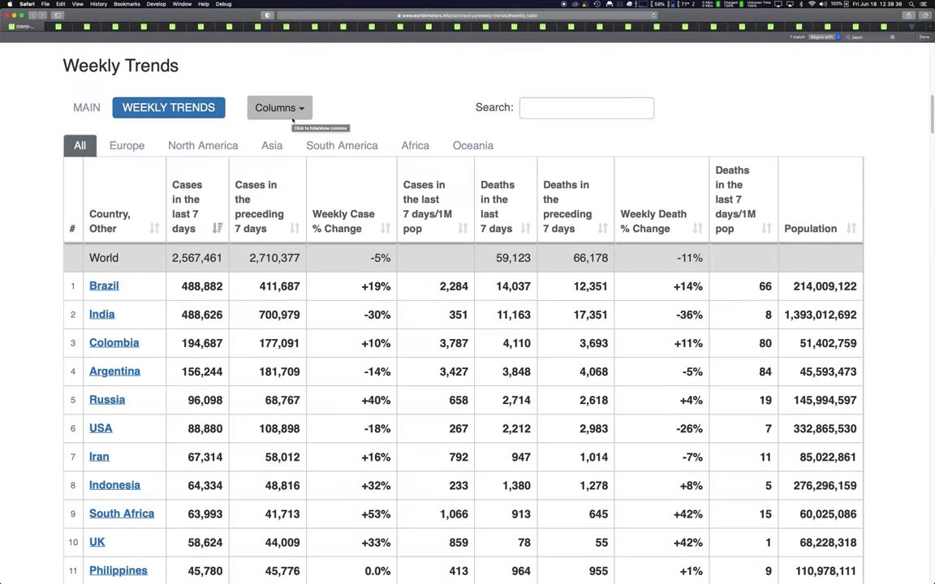
pyautogui.hotkey('ctrl', 'Left')
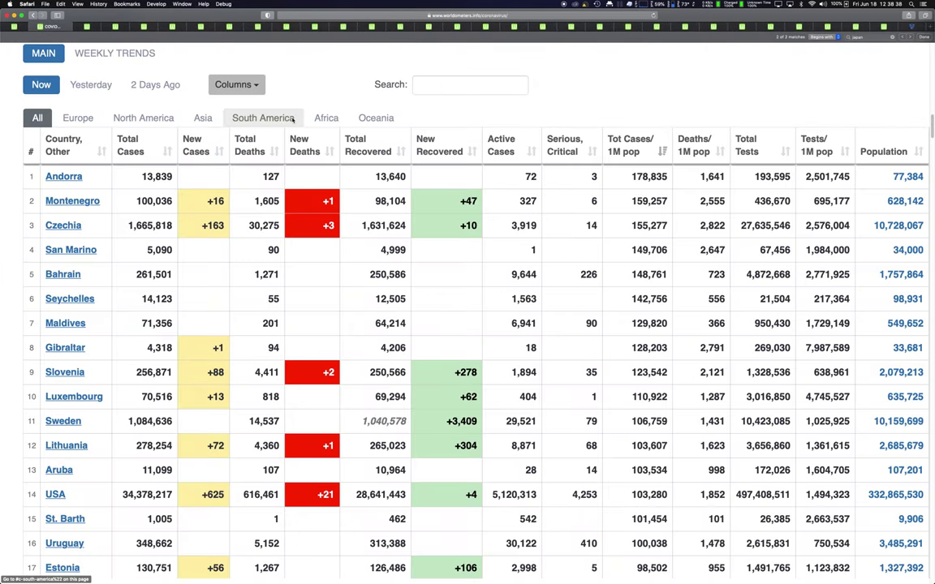
pyautogui.scroll(10, 277, 174)
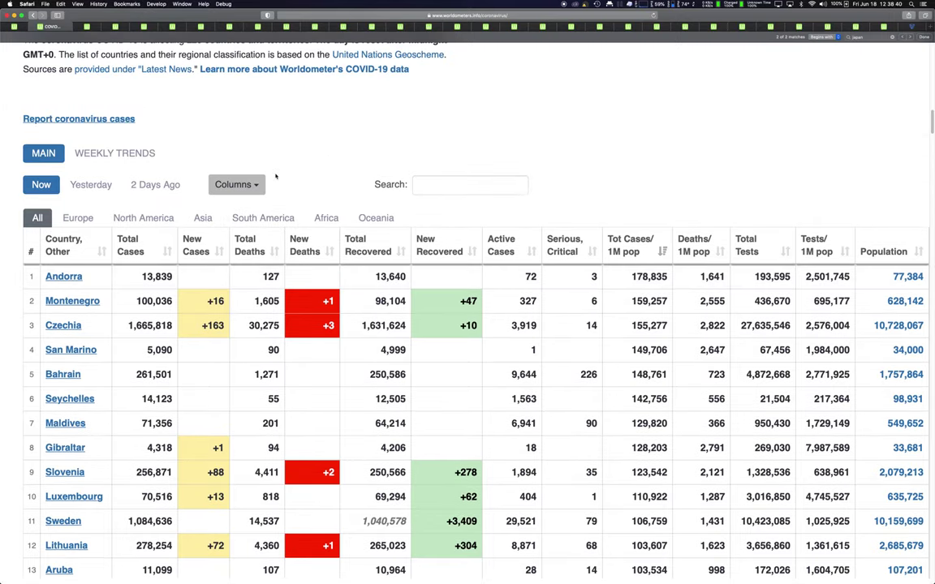
pyautogui.scroll(15, 277, 174)
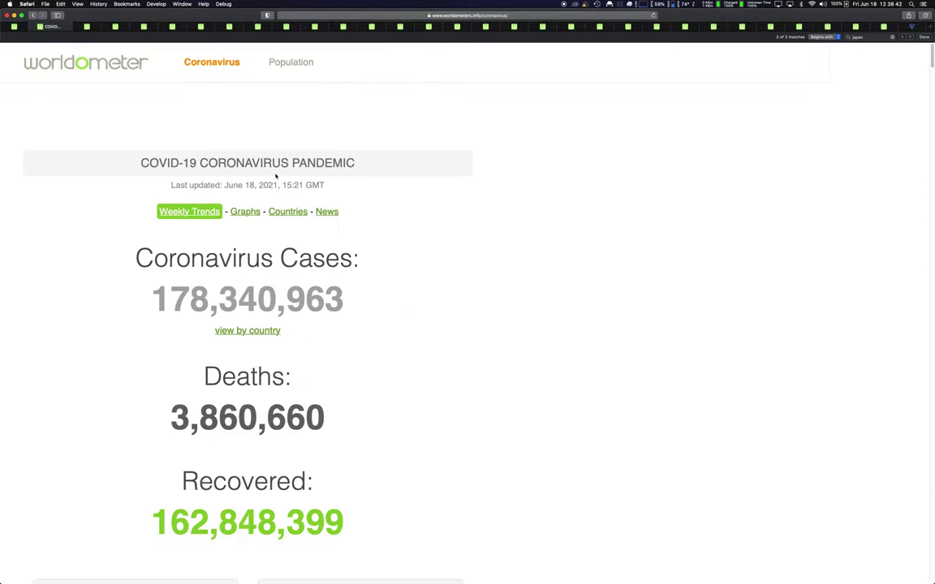
pyautogui.scroll(-20, 275, 175)
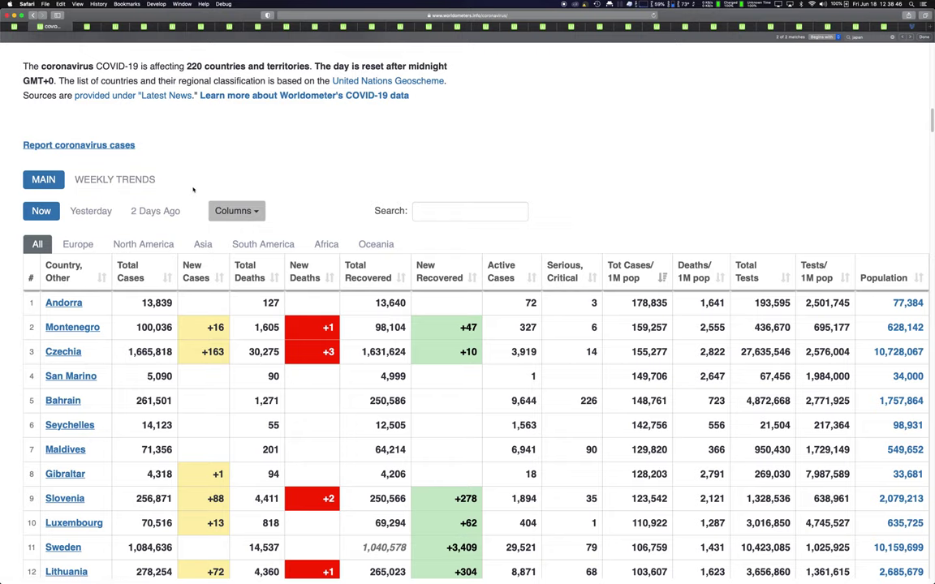
pyautogui.scroll(-3, 193, 189)
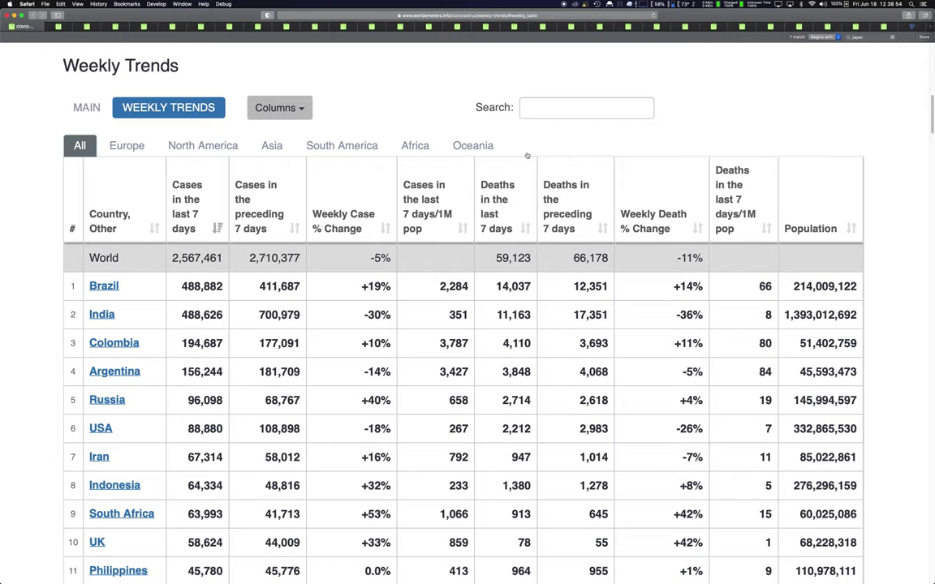
# Step: Sort the Weekly Trends table by Weekly Death % Change in descending order and examine the highest-ranked countries
pyautogui.click(651, 216)
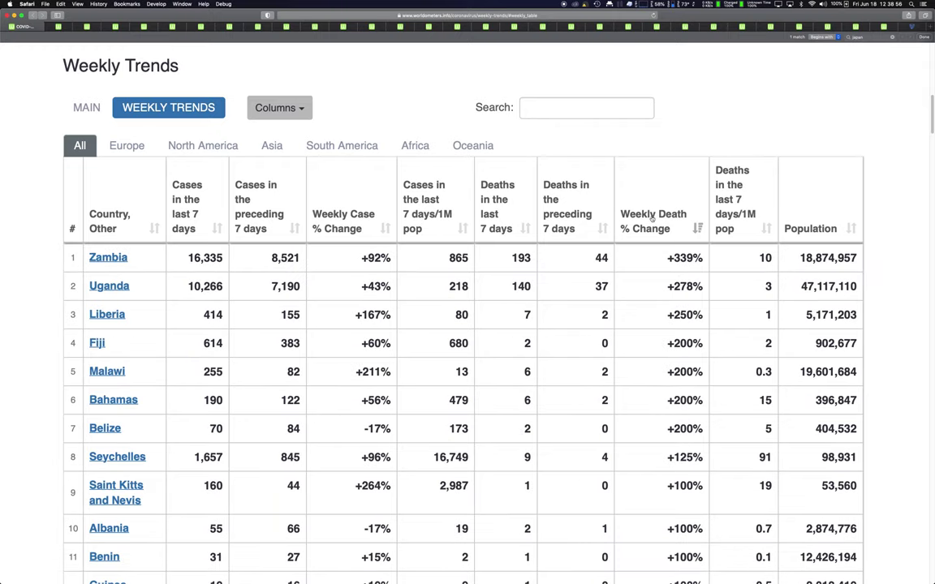
pyautogui.scroll(-2, 652, 216)
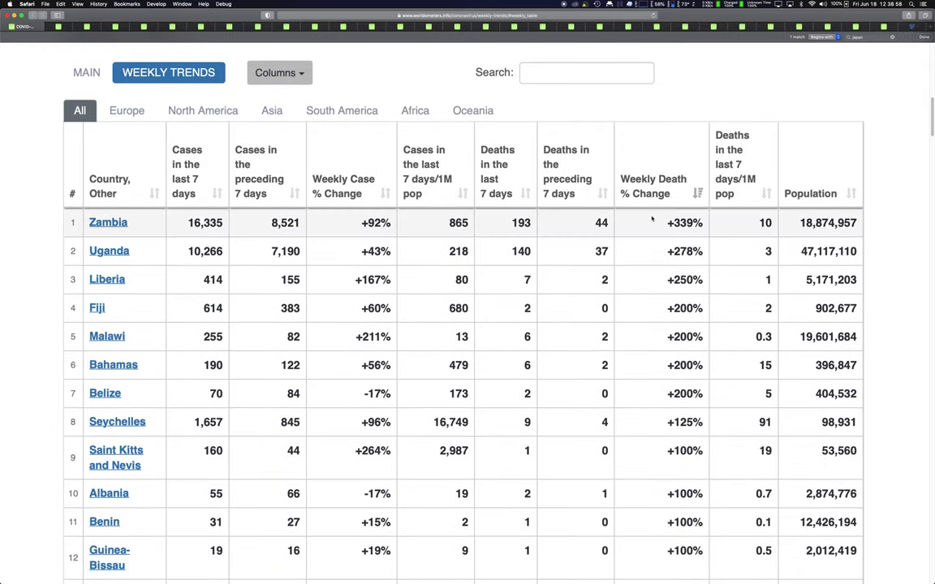
pyautogui.scroll(-1, 652, 218)
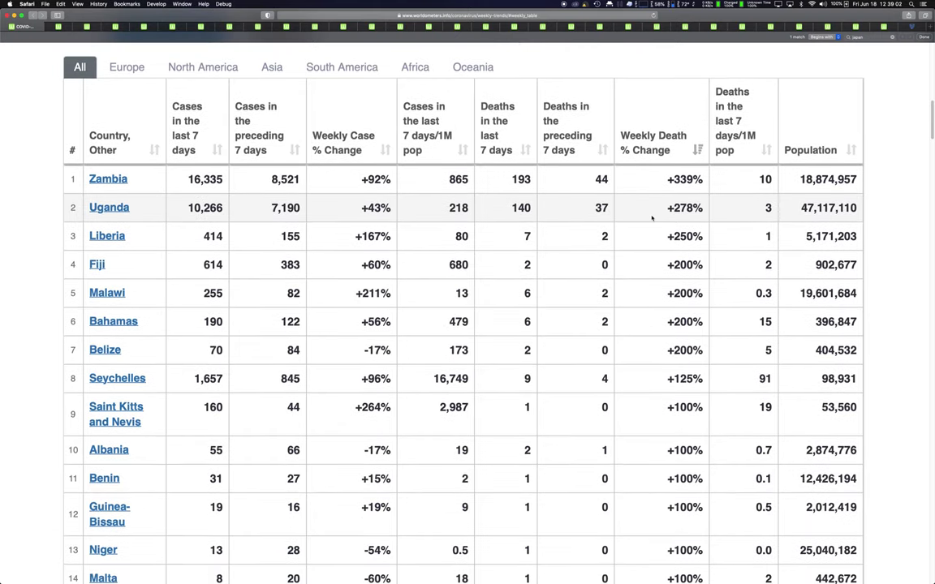
pyautogui.scroll(-1, 652, 218)
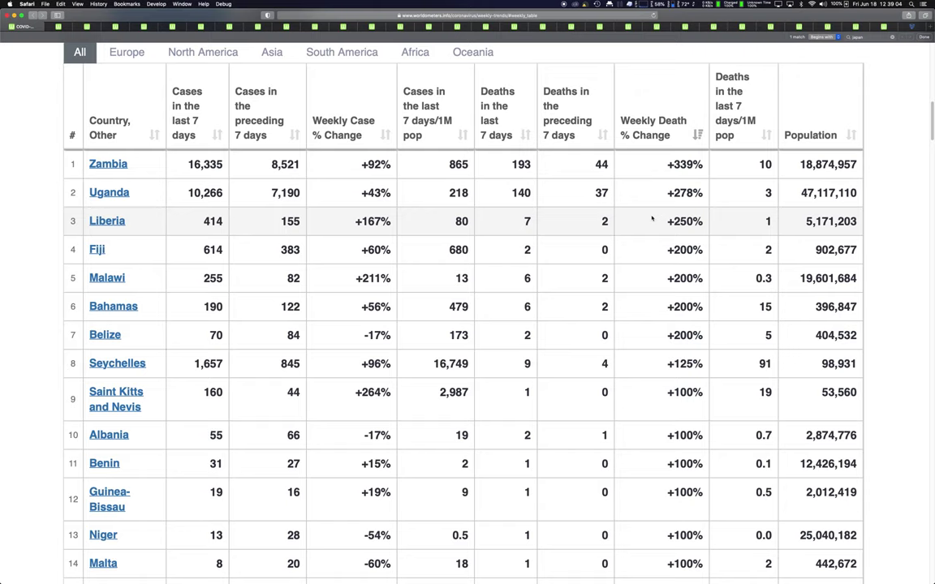
pyautogui.scroll(-1, 652, 218)
pyautogui.scroll(-5, 651, 218)
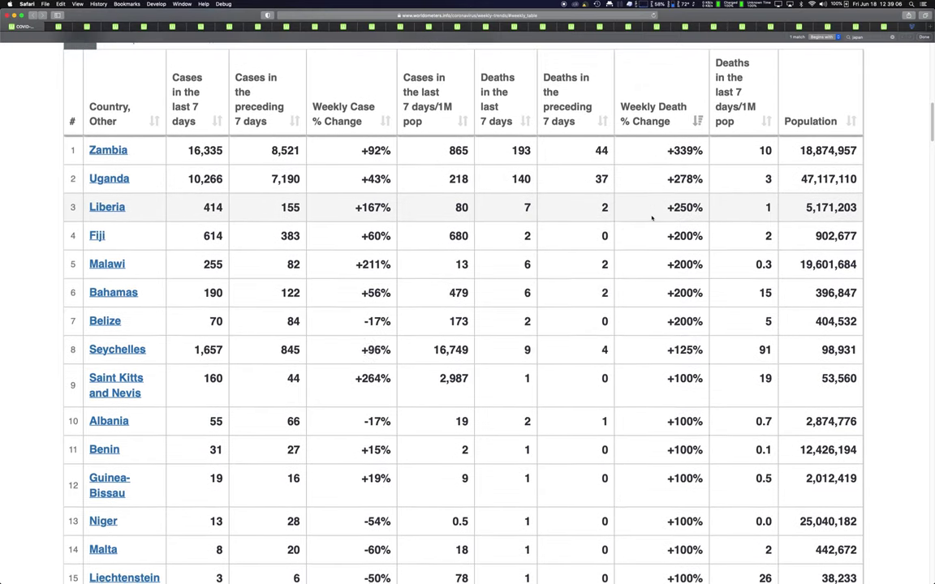
pyautogui.scroll(-1, 651, 217)
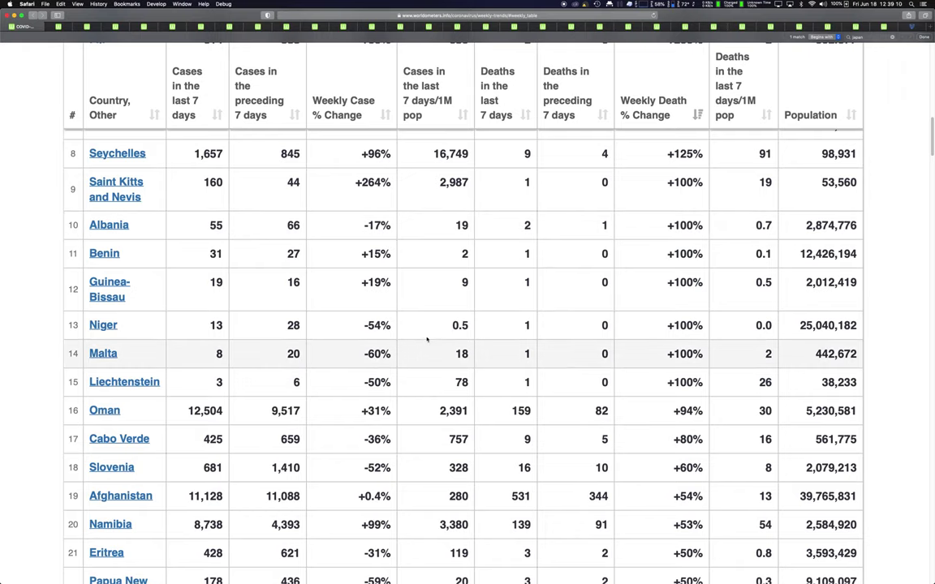
pyautogui.scroll(-4, 426, 339)
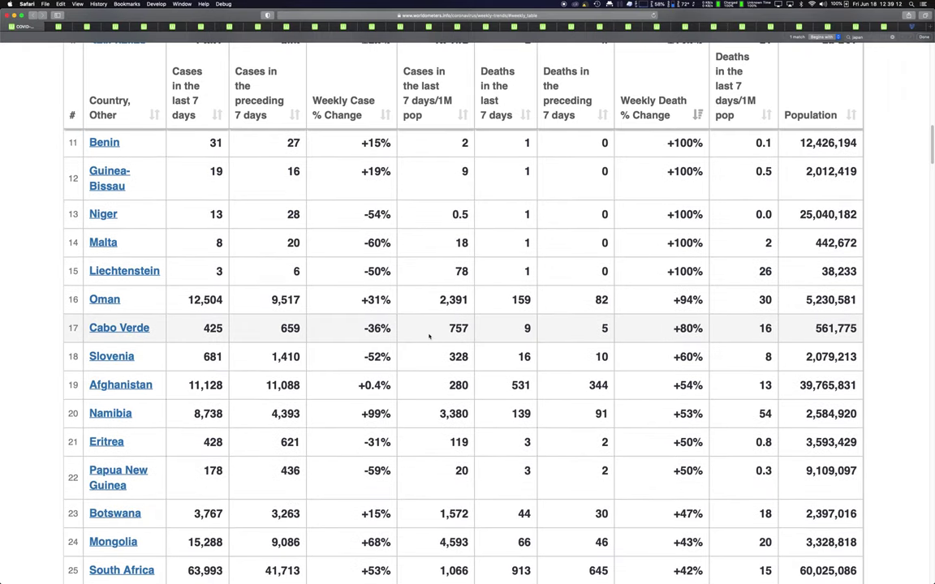
pyautogui.scroll(-2, 430, 336)
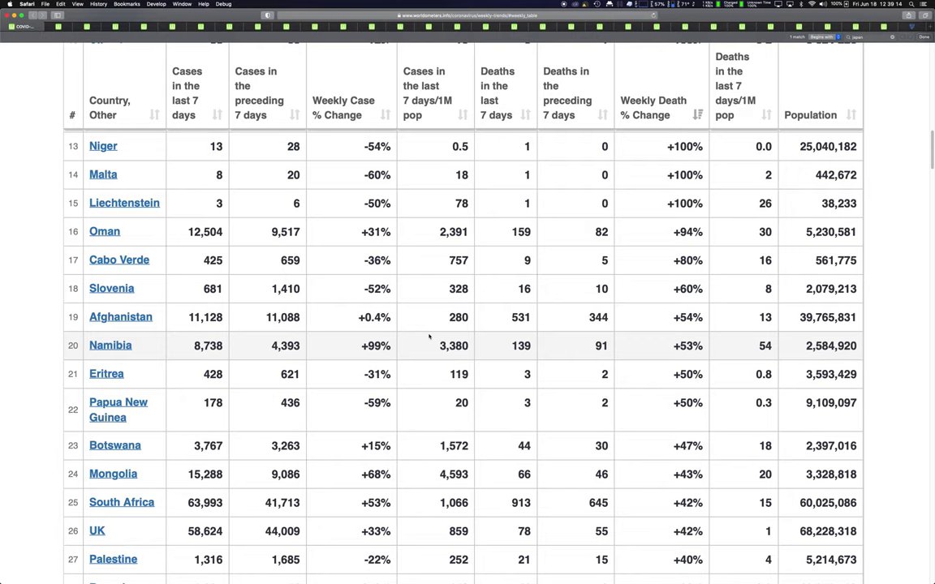
pyautogui.scroll(-1, 429, 336)
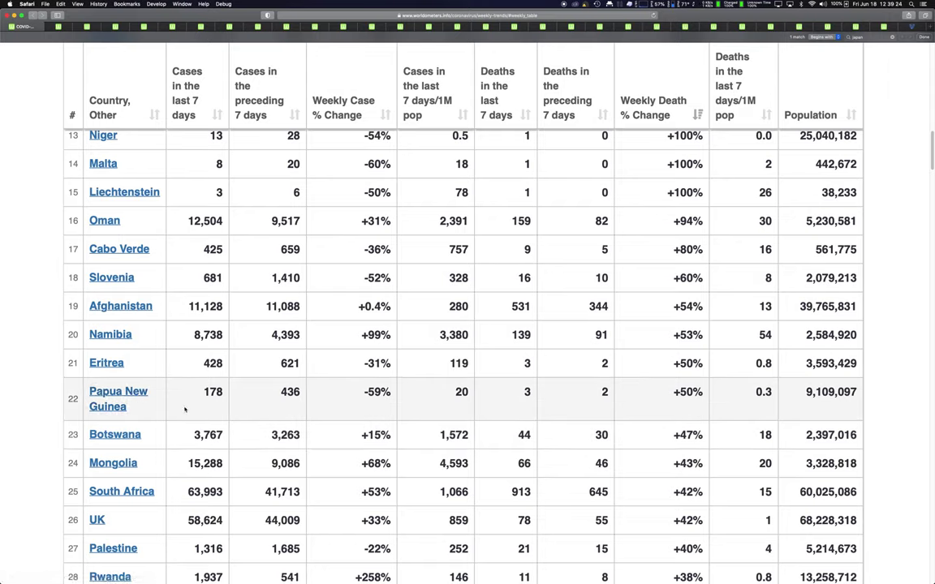
pyautogui.scroll(-1, 184, 410)
# Step: Sort the Weekly Trends table by Weekly Case % Change in descending order and examine the leading countries
pyautogui.scroll(10, 185, 410)
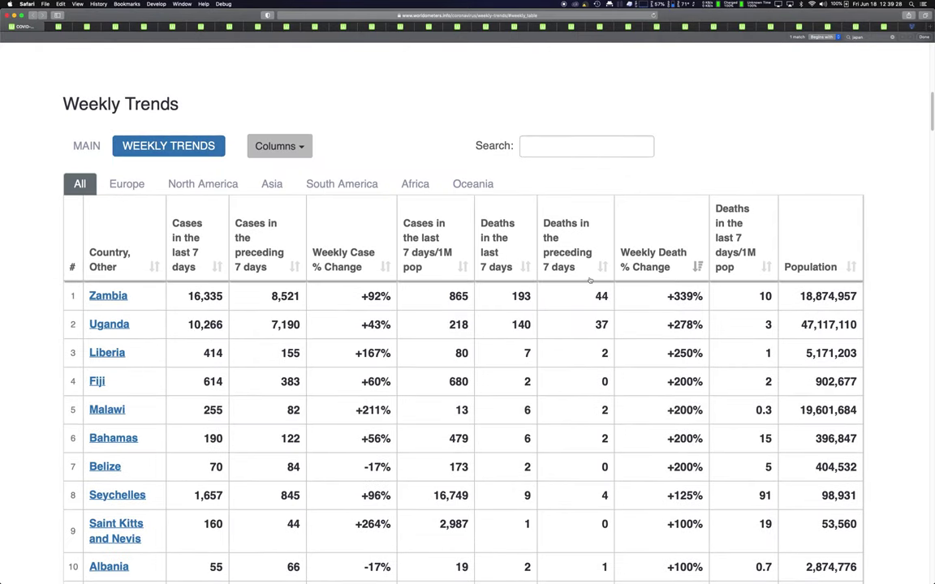
pyautogui.click(365, 265)
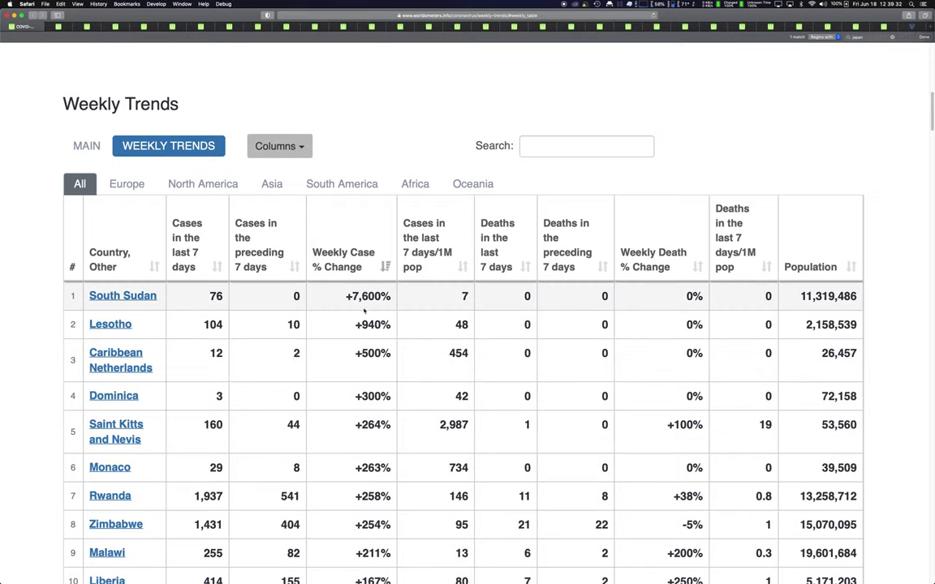
pyautogui.scroll(-3, 364, 310)
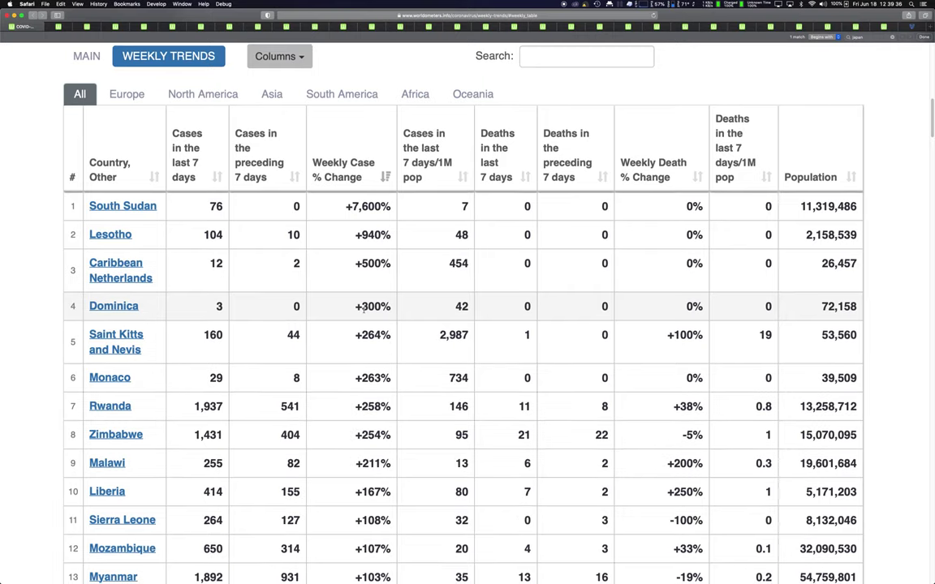
pyautogui.scroll(-1, 364, 308)
# Step: Sort the Weekly Trends table by cases in the last 7 days/1M pop, highest first, and examine the top rows
pyautogui.scroll(5, 364, 308)
pyautogui.click(418, 274)
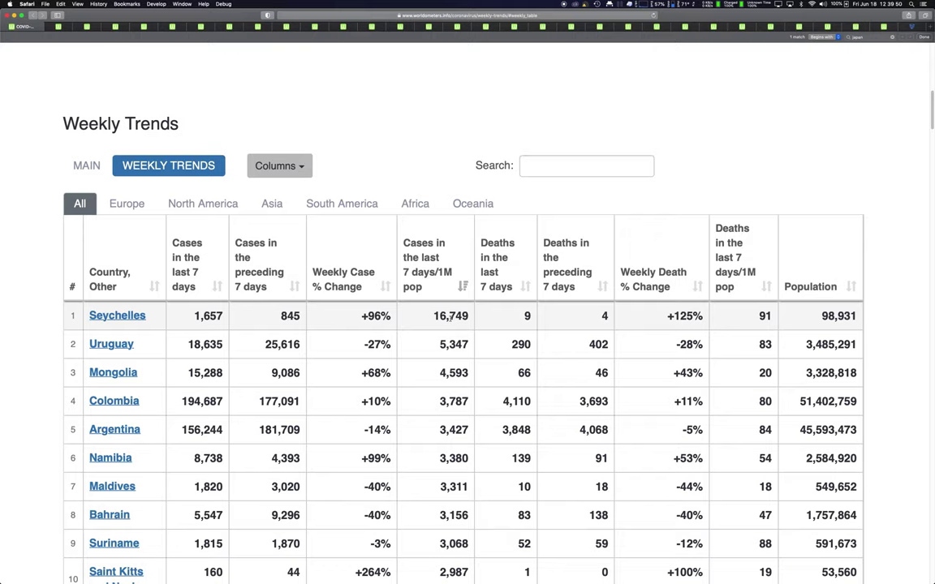
pyautogui.scroll(-1, 450, 316)
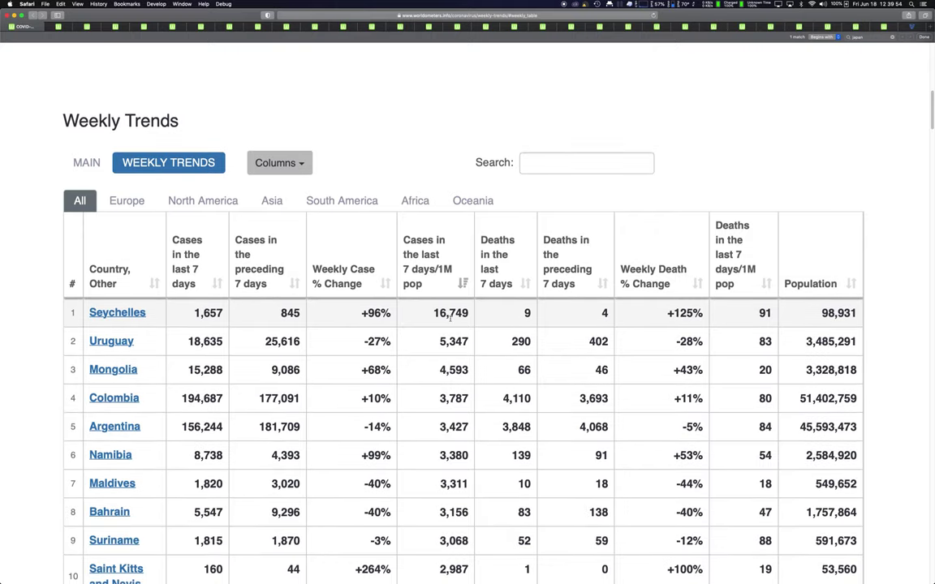
pyautogui.scroll(-2, 449, 341)
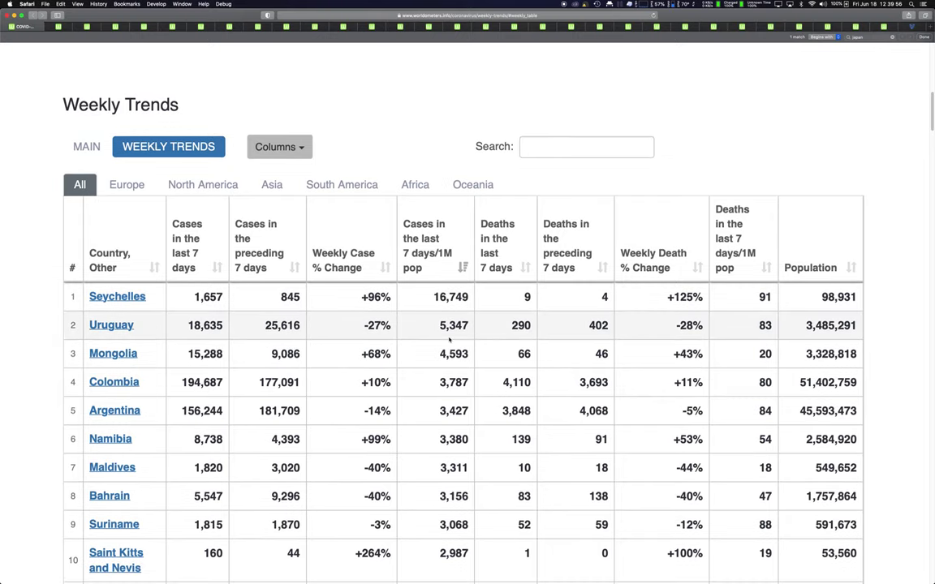
# Step: Compare the Weekly Trends table, ranked by cases in the last 7 days/1M pop, with the main Worldometers country table
pyautogui.scroll(-2, 451, 325)
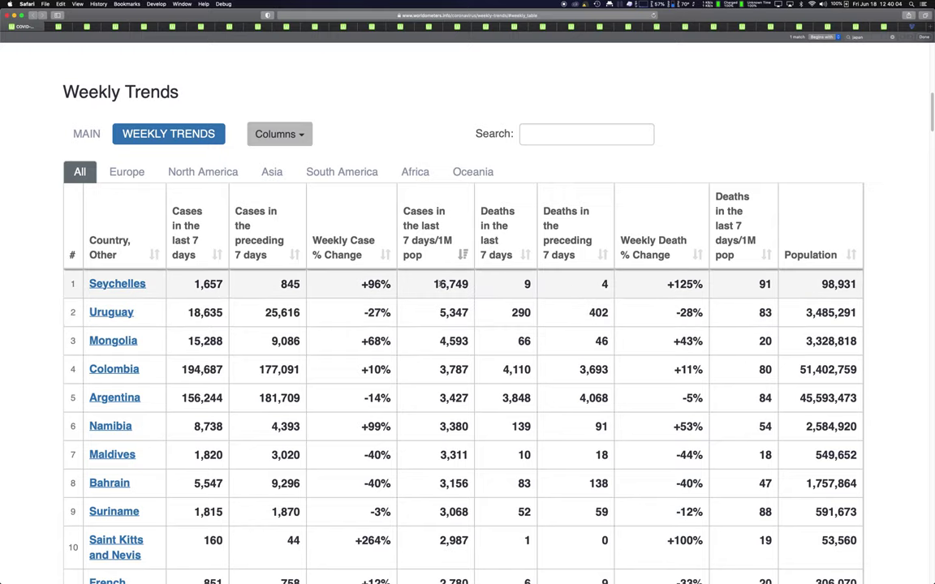
pyautogui.hotkey('ctrl', 'Tab')
pyautogui.hotkey('ctrl', 'Tab')
pyautogui.hotkey('ctrl', 'shift', 'Tab')
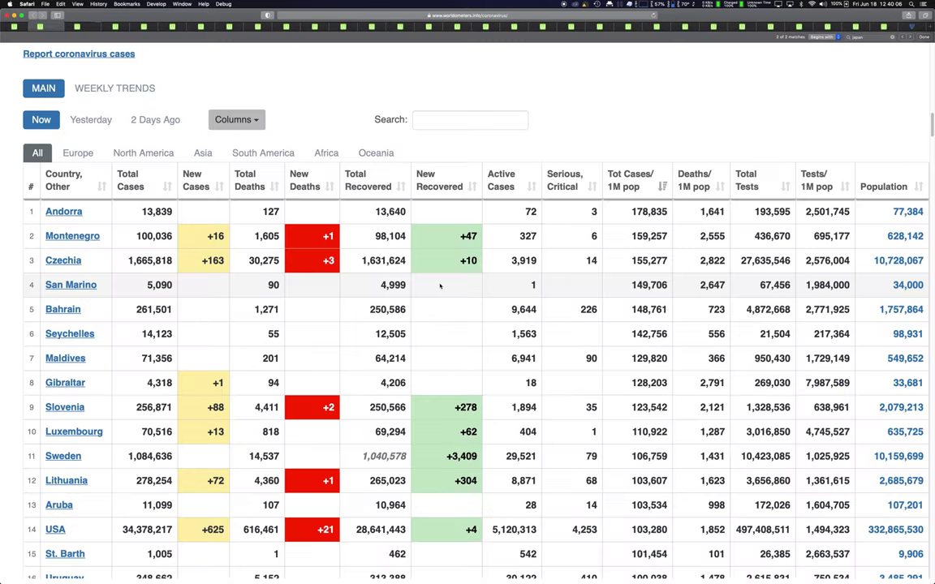
pyautogui.hotkey('ctrl', 'shift', 'Tab')
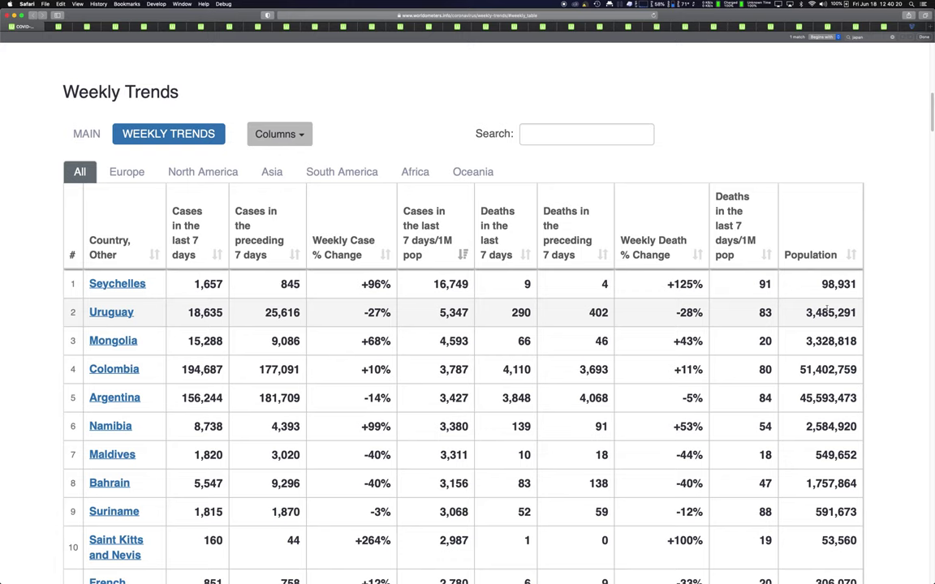
pyautogui.hotkey('ctrl', 'Tab')
# Step: Switch to the Excel sheet and select Israel's % Full Vax cell to review that country's row
pyautogui.press('super+Tab')
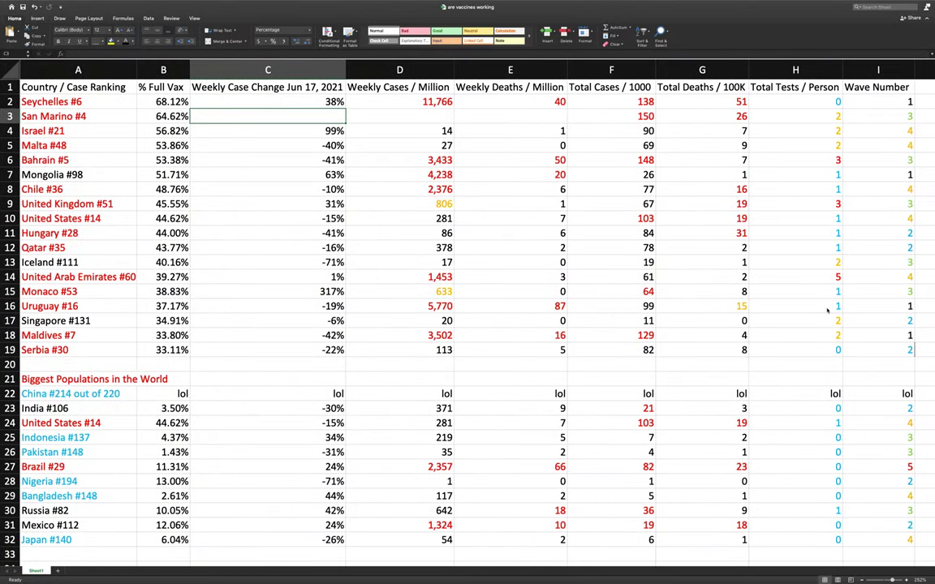
pyautogui.press('Left')
pyautogui.press('Left')
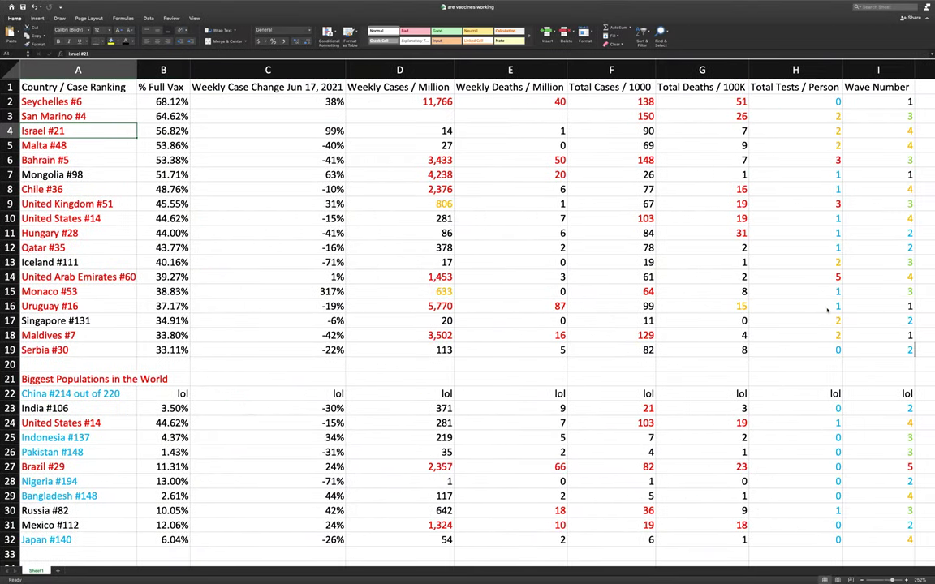
pyautogui.press('Right')
pyautogui.press('Left')
pyautogui.press('Right')
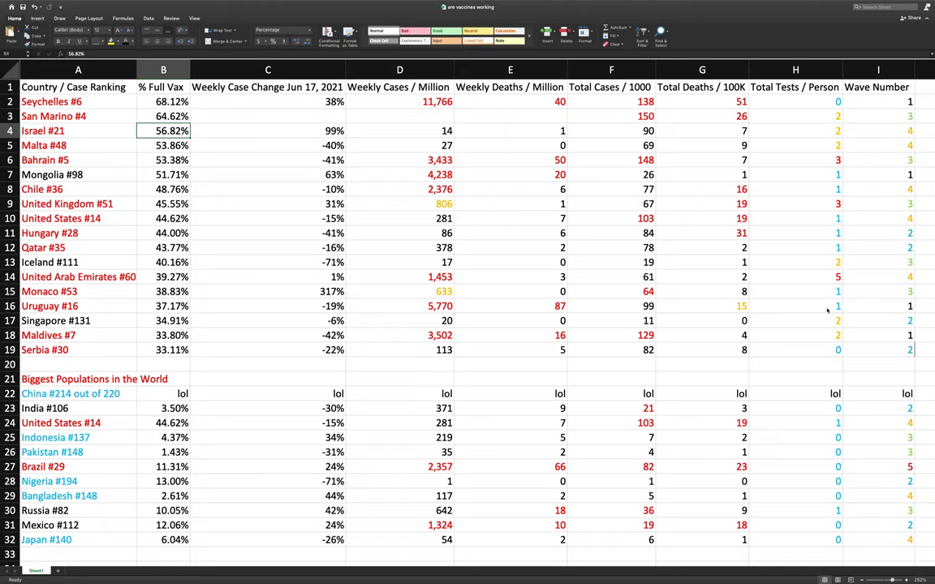
# Step: Bring up Israel's Total Cases chart in Safari and check it against the Excel sheet
pyautogui.press('super+Tab')
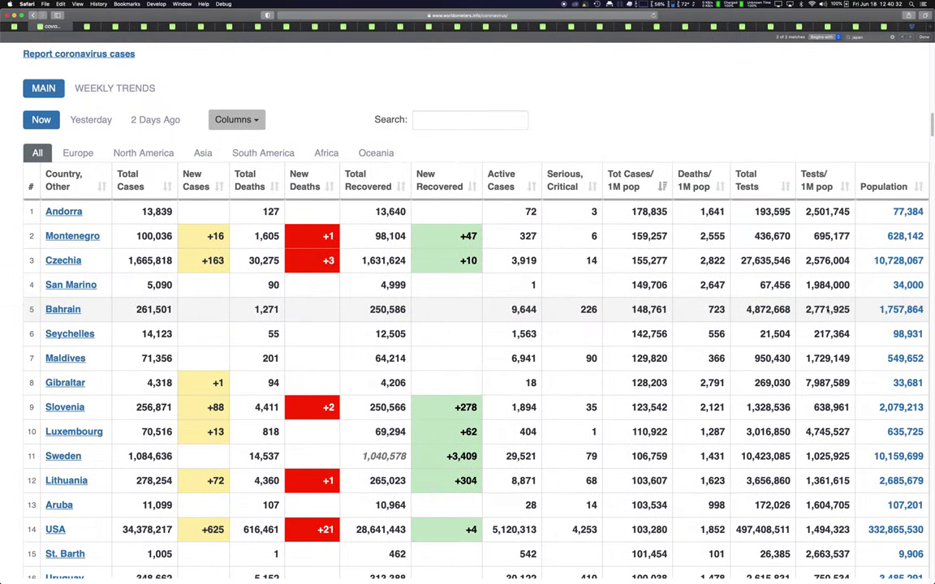
pyautogui.hotkey('ctrl', 'Tab')
pyautogui.hotkey('ctrl', 'Tab')
pyautogui.hotkey('ctrl', 'Tab')
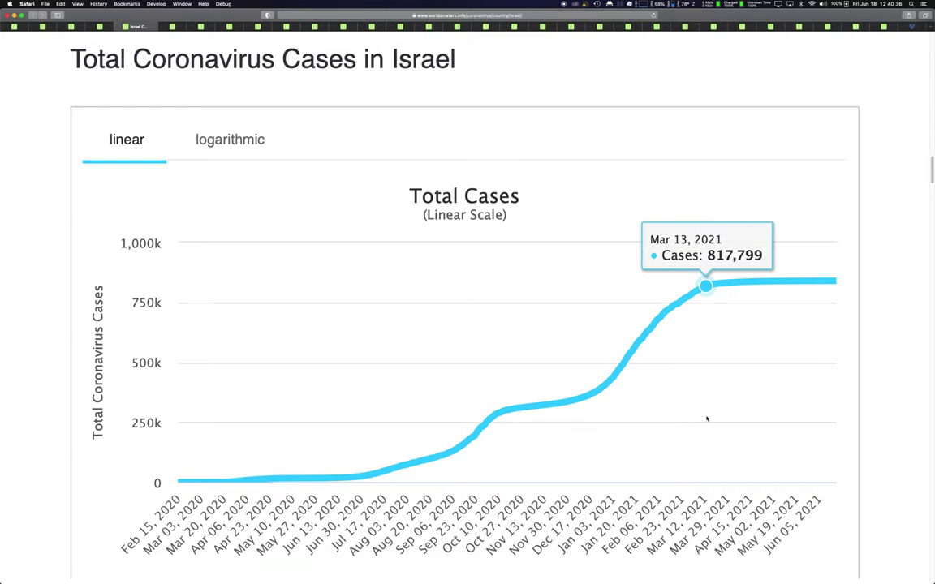
pyautogui.press('super+Tab')
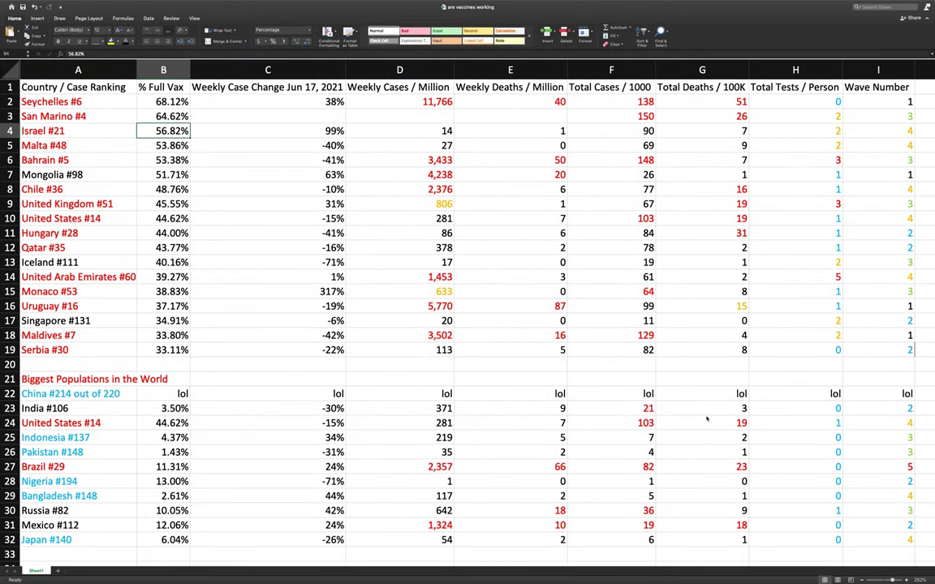
# Step: Return to Safari's main country table and look up Israel's place in the Tot Cases/1M pop ranking
pyautogui.press('super+Tab')
pyautogui.hotkey('ctrl', 'shift', 'Tab')
pyautogui.hotkey('ctrl', 'shift', 'Tab')
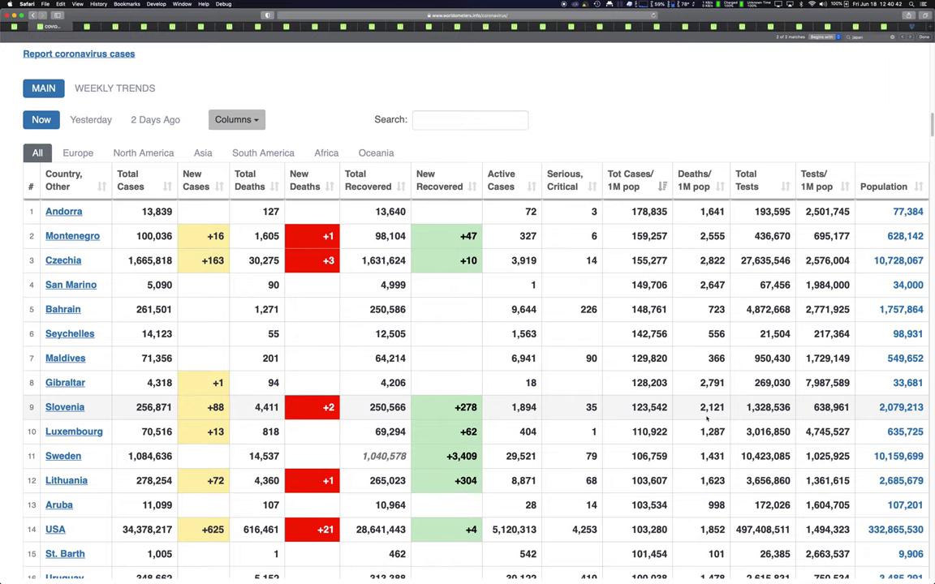
pyautogui.scroll(-5, 731, 304)
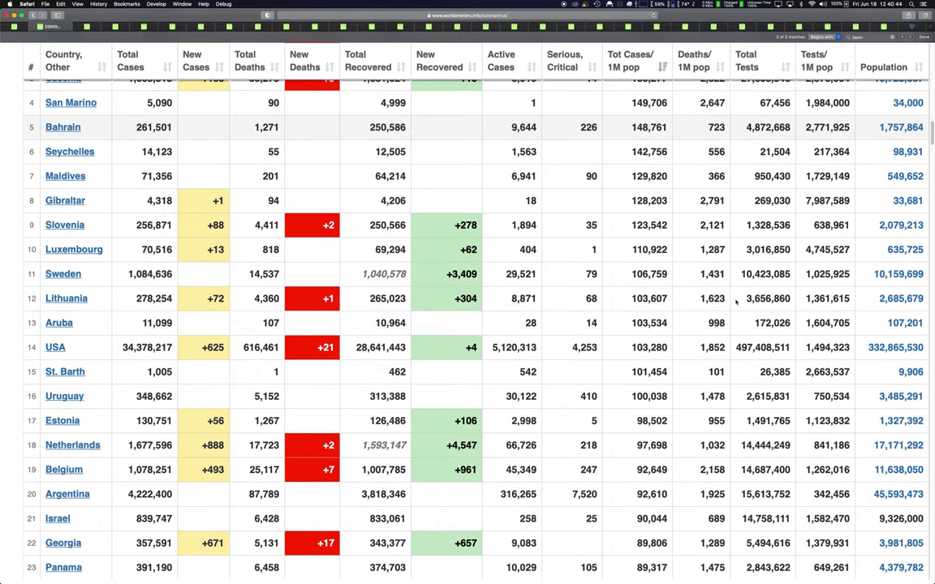
pyautogui.scroll(-2, 736, 302)
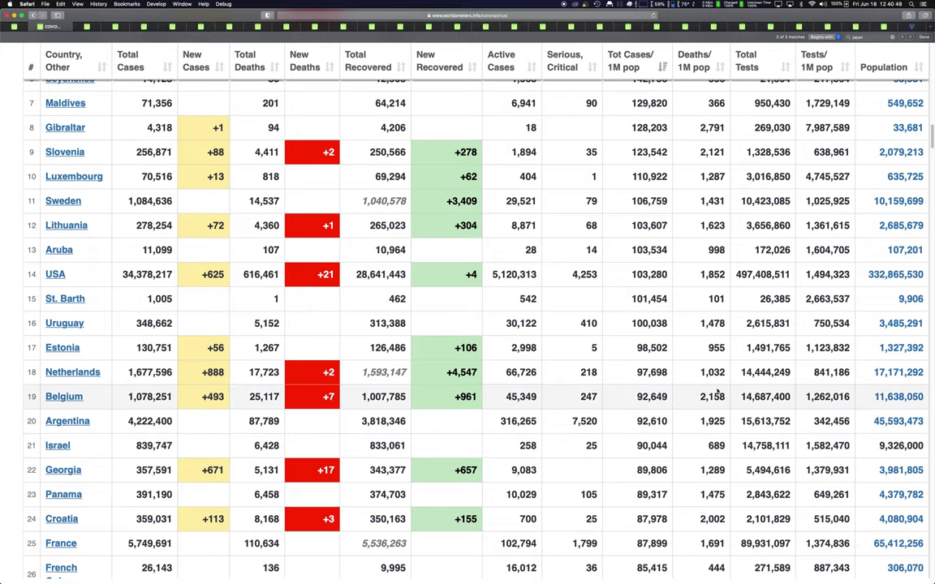
pyautogui.scroll(15, 710, 390)
pyautogui.scroll(5, 709, 383)
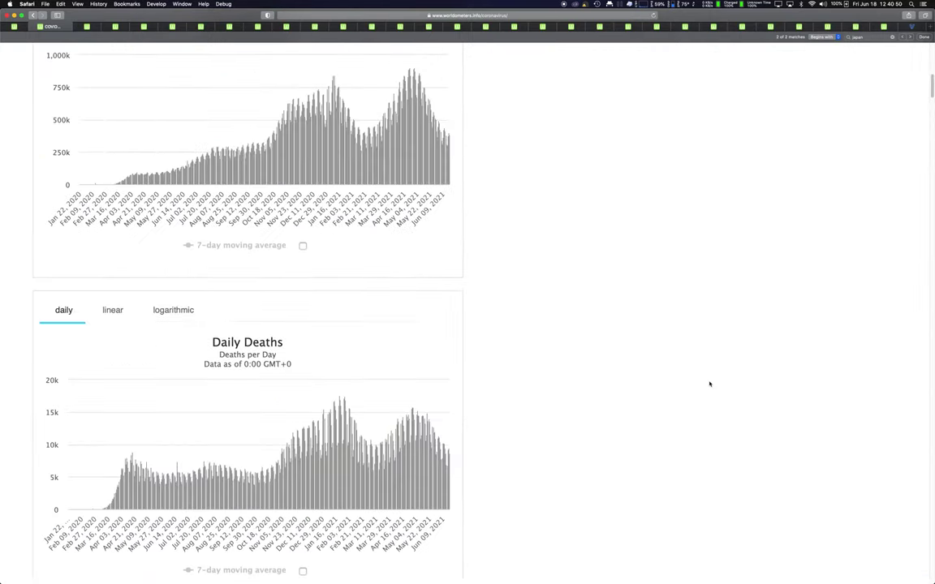
pyautogui.scroll(-10, 709, 381)
pyautogui.scroll(-3, 706, 377)
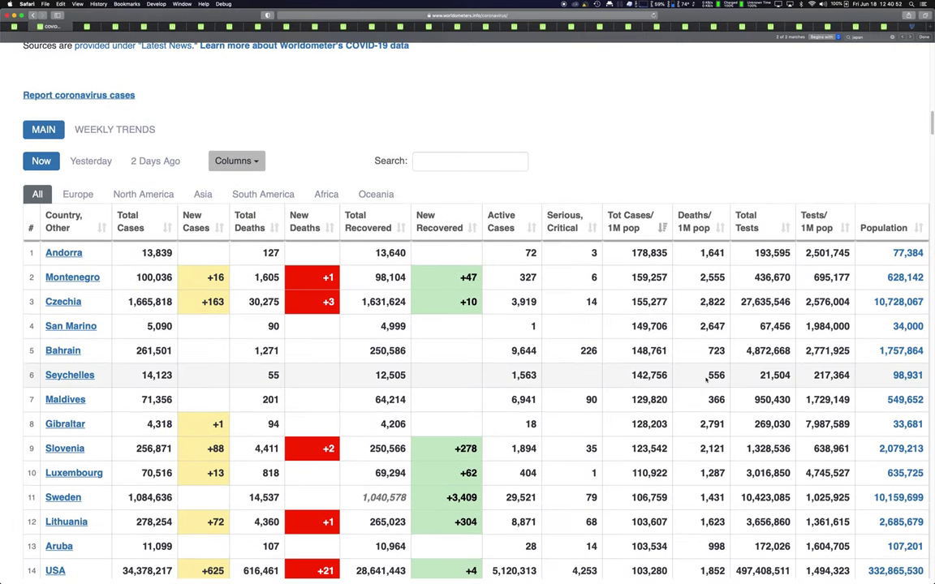
pyautogui.scroll(-1, 706, 379)
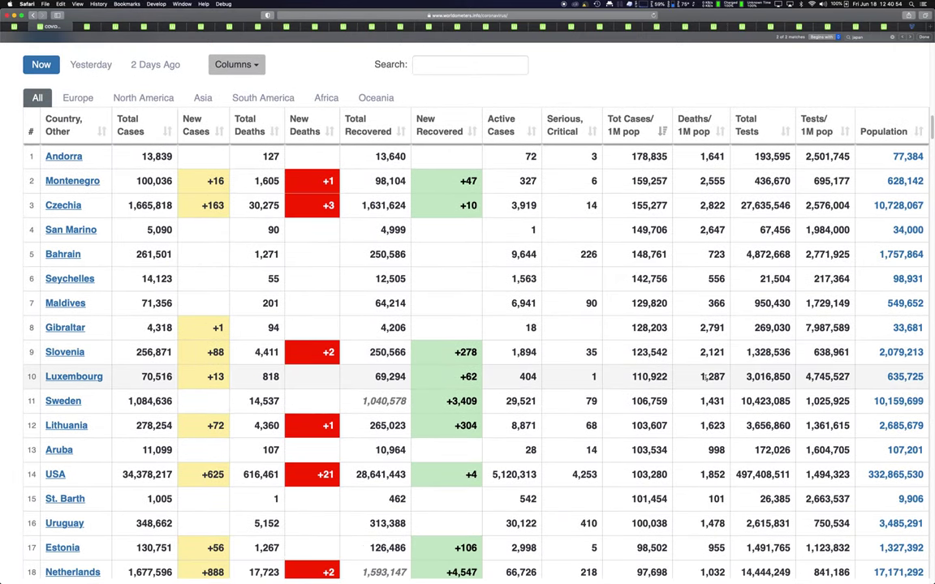
# Step: Open Israel's Worldometers page and inspect its Daily New Cases chart around the mid-January 2021 peak
pyautogui.hotkey('ctrl', 'Tab')
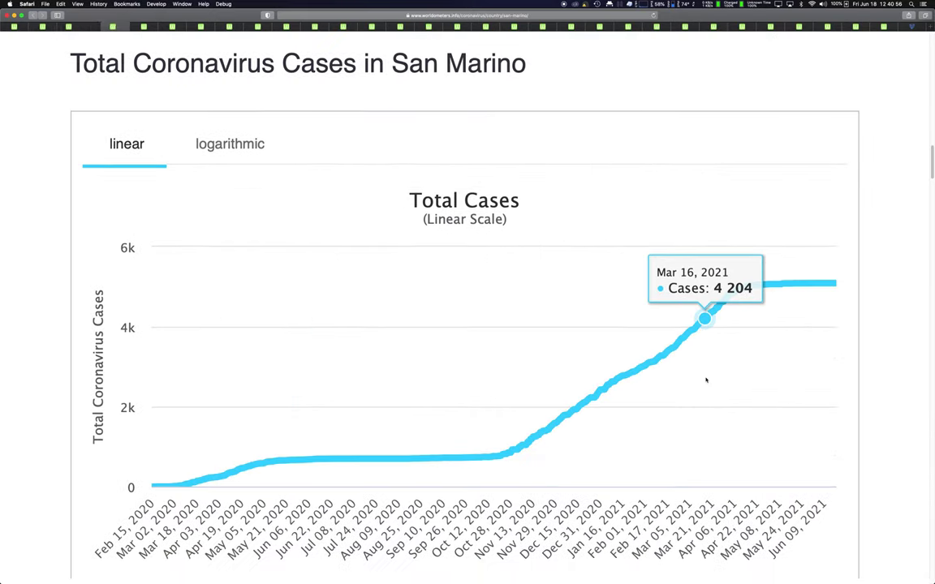
pyautogui.hotkey('ctrl', 'Tab')
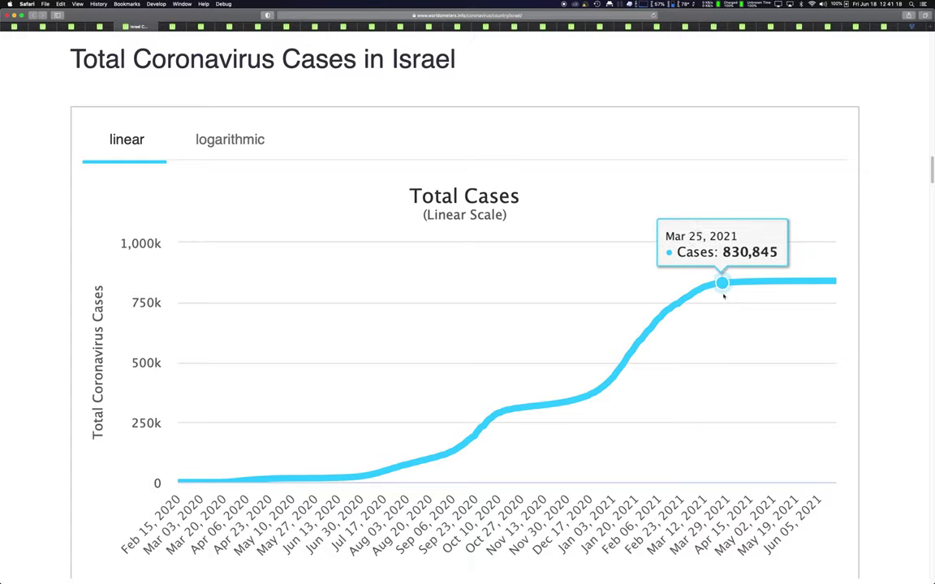
pyautogui.scroll(-5, 623, 486)
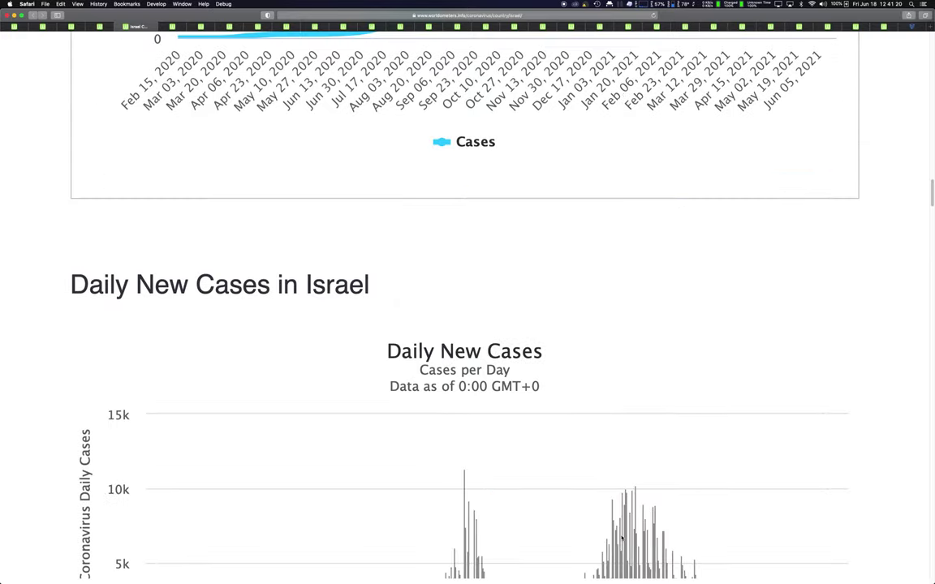
pyautogui.scroll(-3, 622, 538)
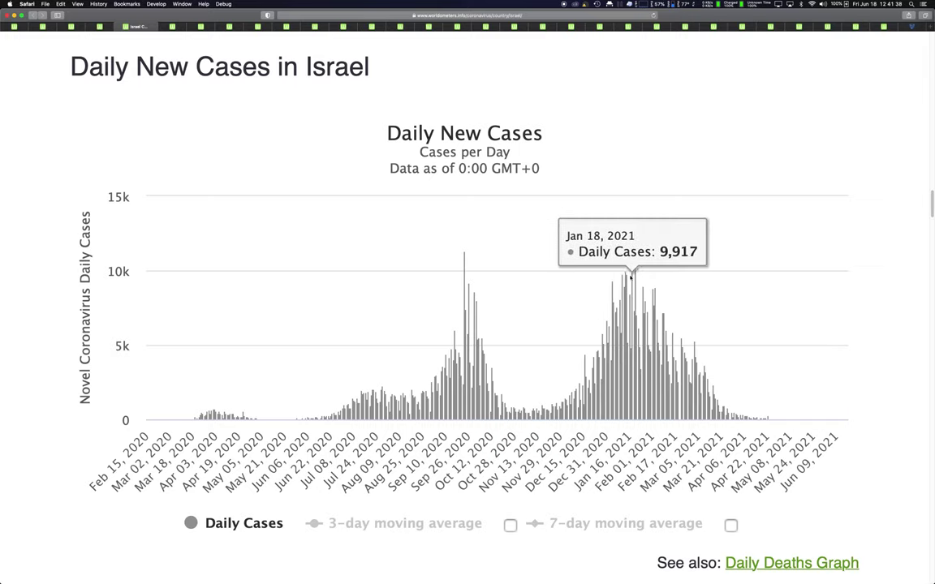
pyautogui.moveTo(631, 274)
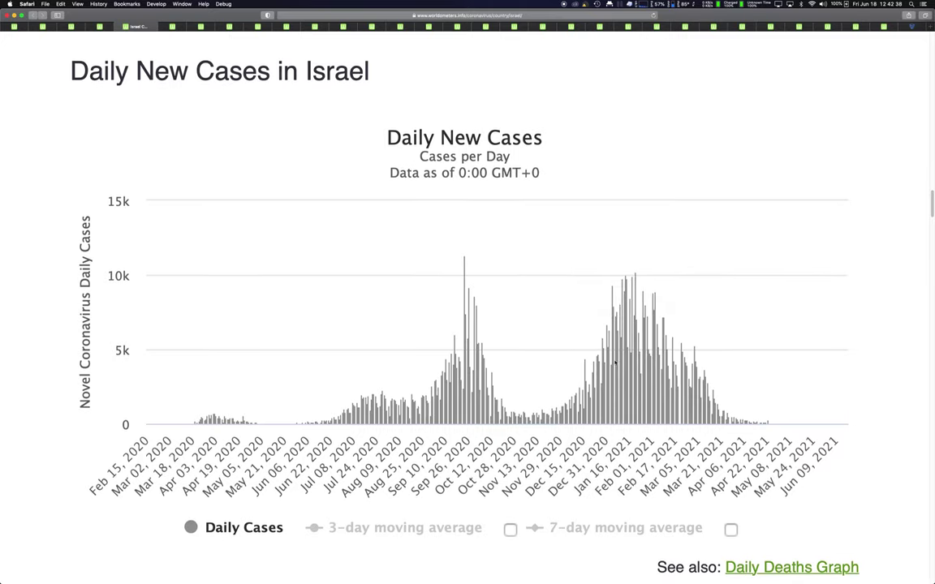
# Step: Examine Israel's Total Cases curve from January to April 2021 and compare it with the Daily New Cases chart
pyautogui.scroll(1, 615, 363)
pyautogui.scroll(10, 615, 363)
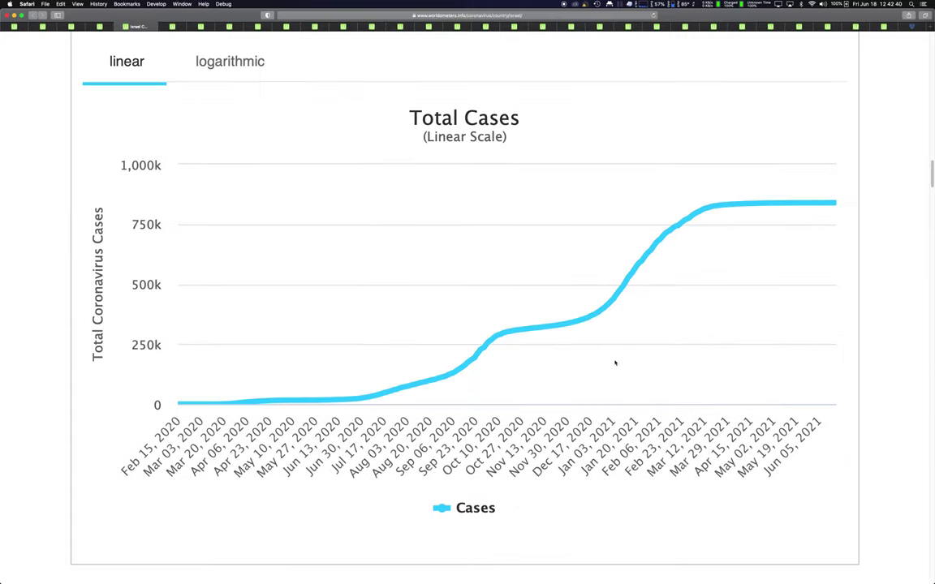
pyautogui.scroll(2, 615, 363)
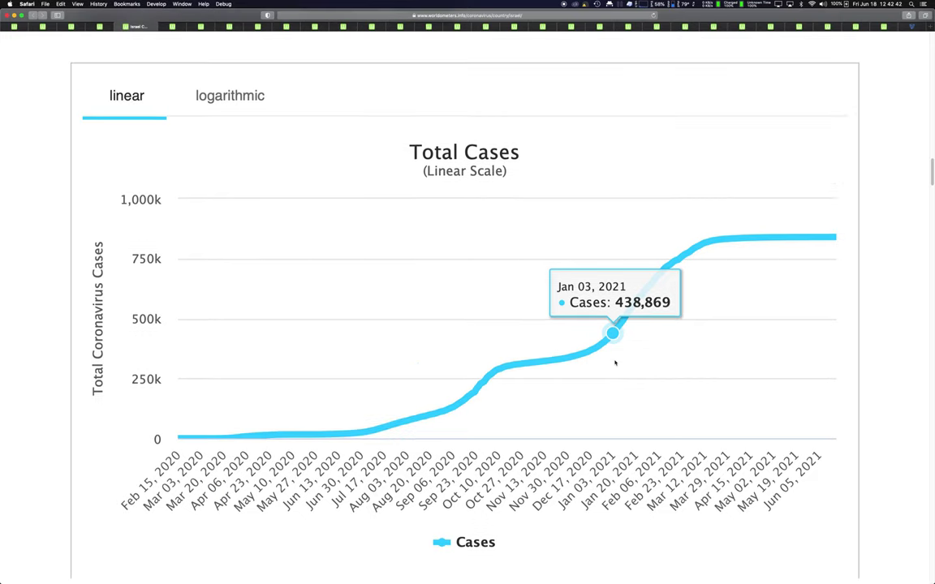
pyautogui.scroll(1, 615, 363)
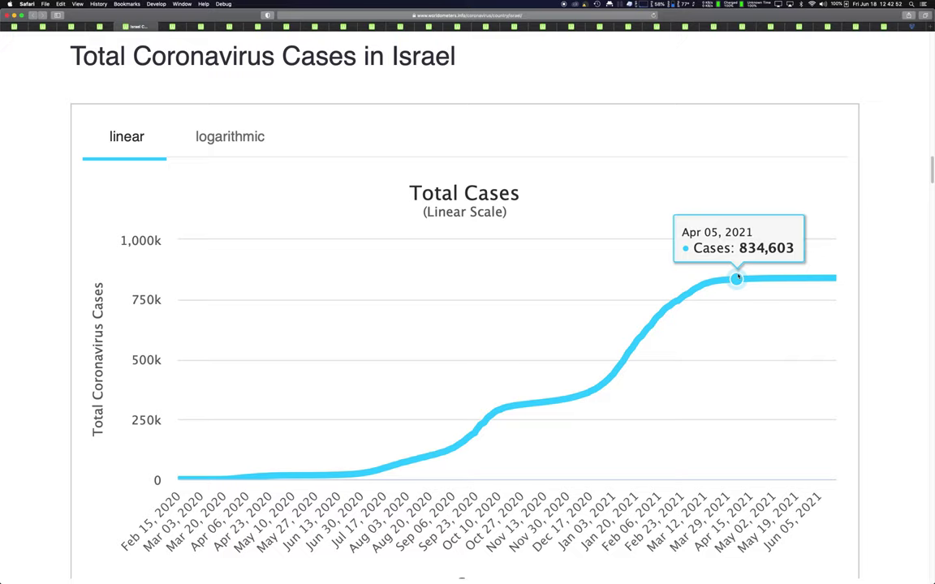
pyautogui.scroll(-10, 736, 277)
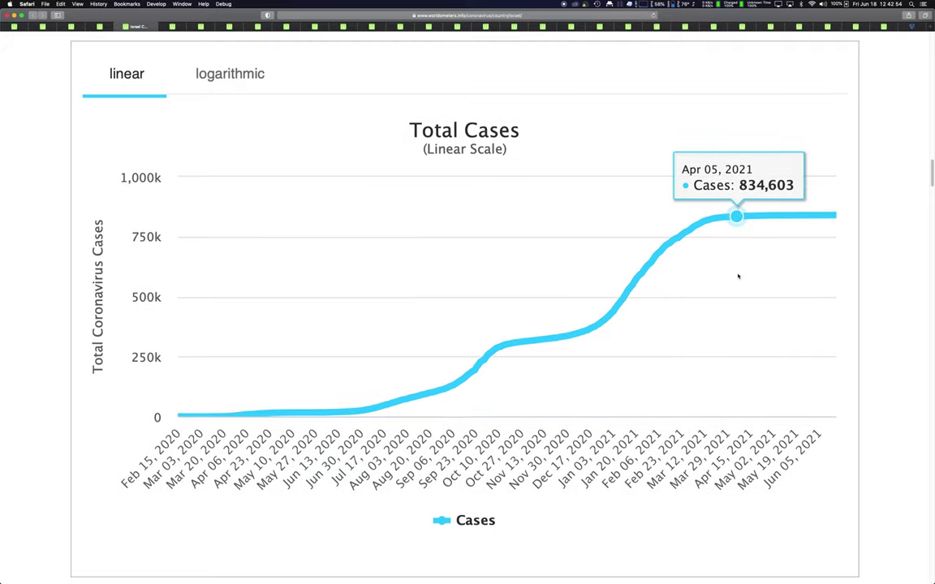
pyautogui.scroll(-3, 737, 275)
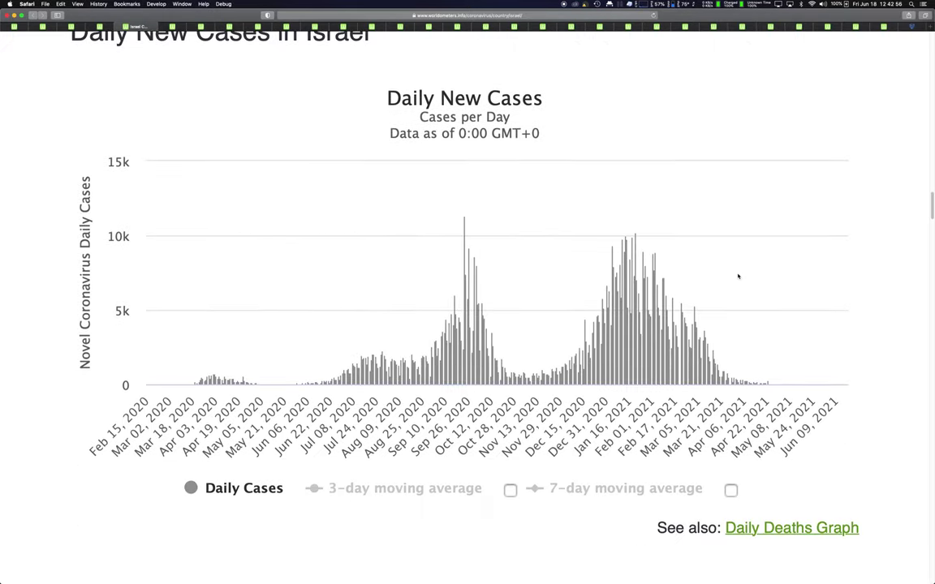
# Step: Recheck Israel's January 2021 daily case peak against the late-January stretch of the Total Cases curve
pyautogui.moveTo(631, 266)
pyautogui.scroll(5, 649, 292)
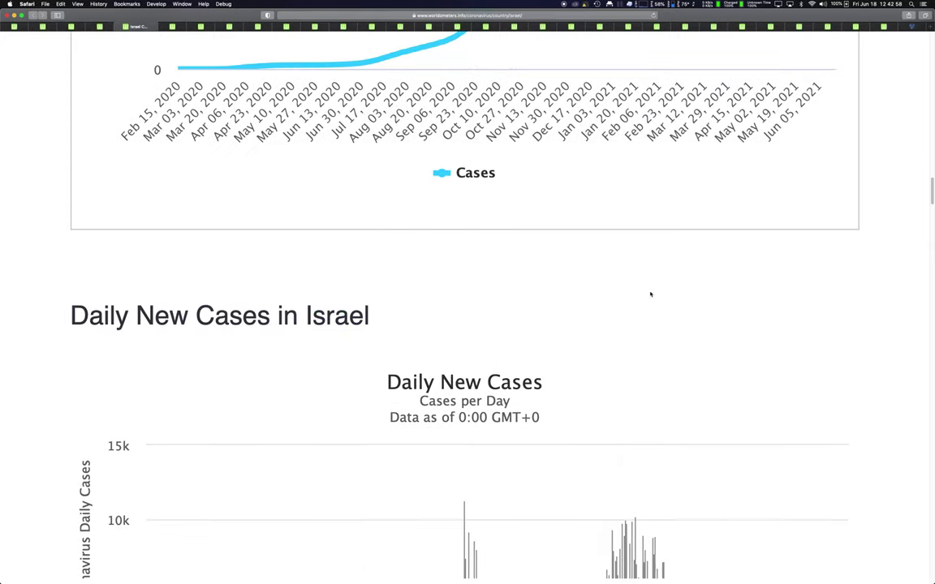
pyautogui.scroll(-3, 650, 294)
pyautogui.scroll(10, 650, 294)
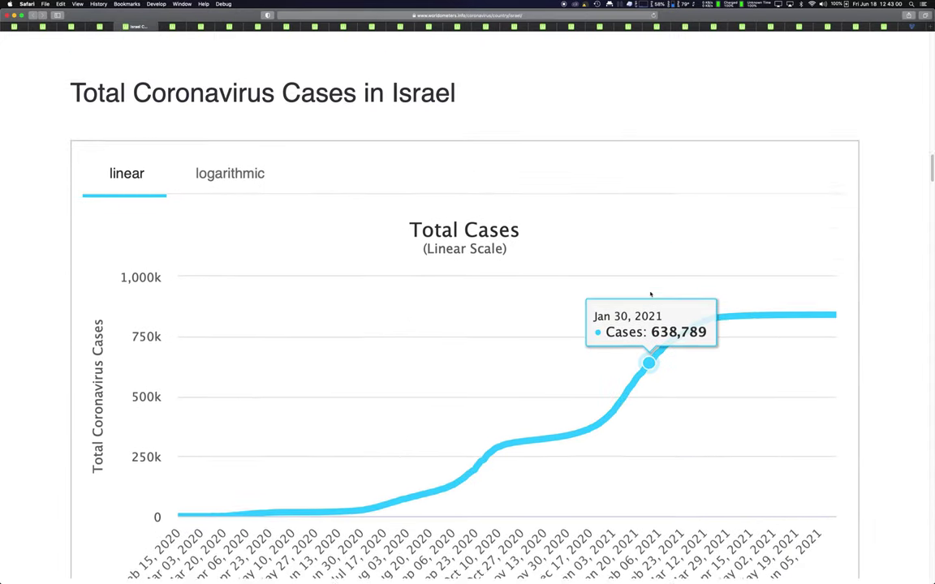
pyautogui.scroll(-2, 650, 295)
pyautogui.moveTo(649, 294)
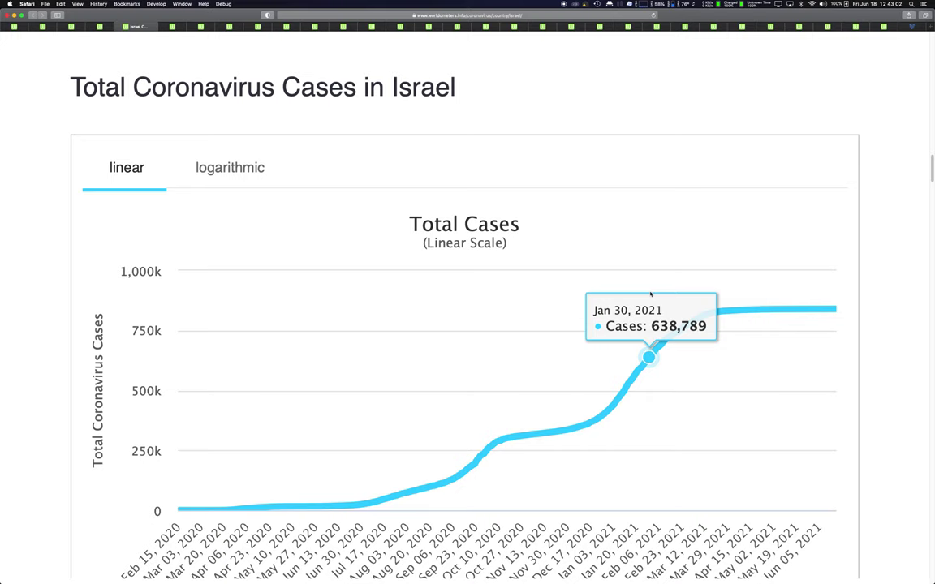
# Step: Consult the Excel sheet, open Malta's page in Safari and inspect its daily new cases around March 2021
pyautogui.press('super+Tab')
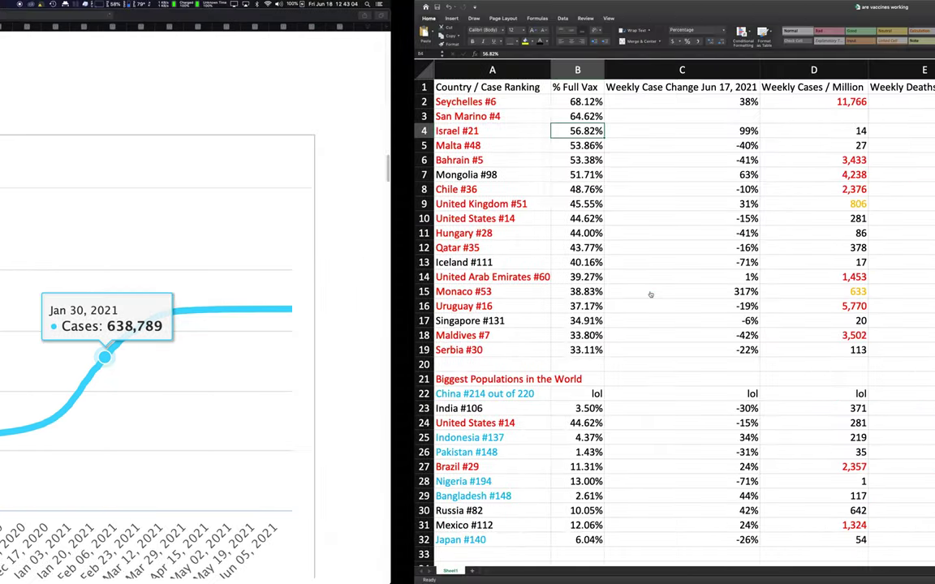
pyautogui.press('super+Tab')
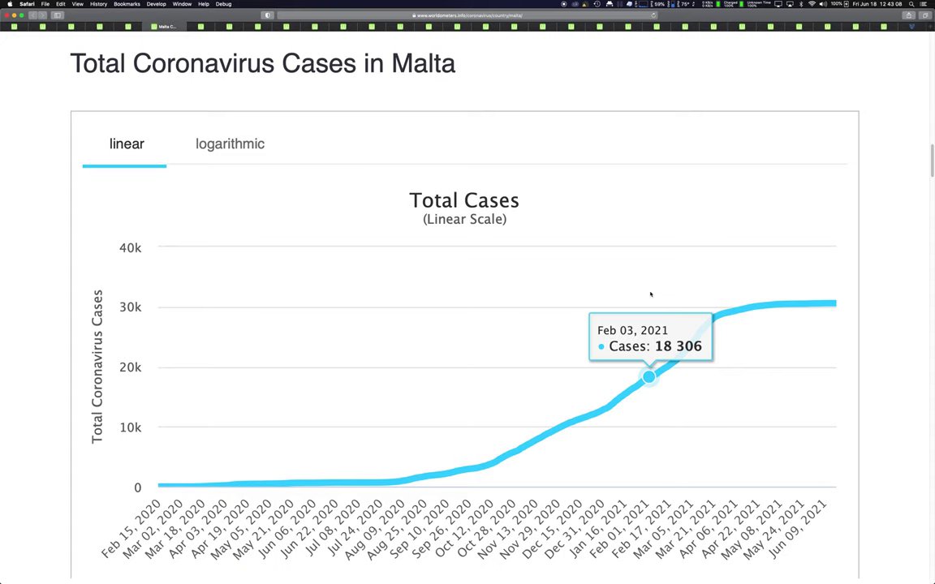
pyautogui.scroll(-10, 650, 294)
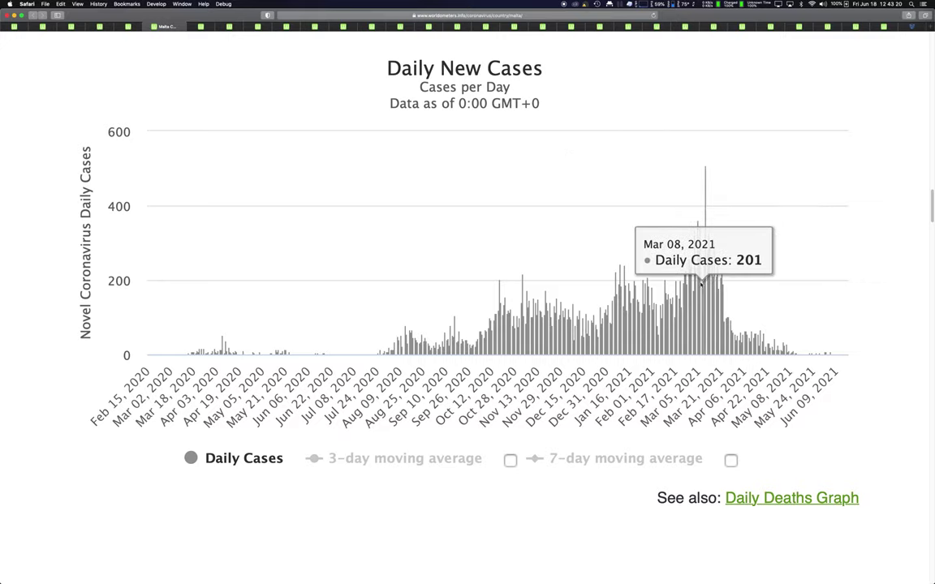
pyautogui.moveTo(706, 285)
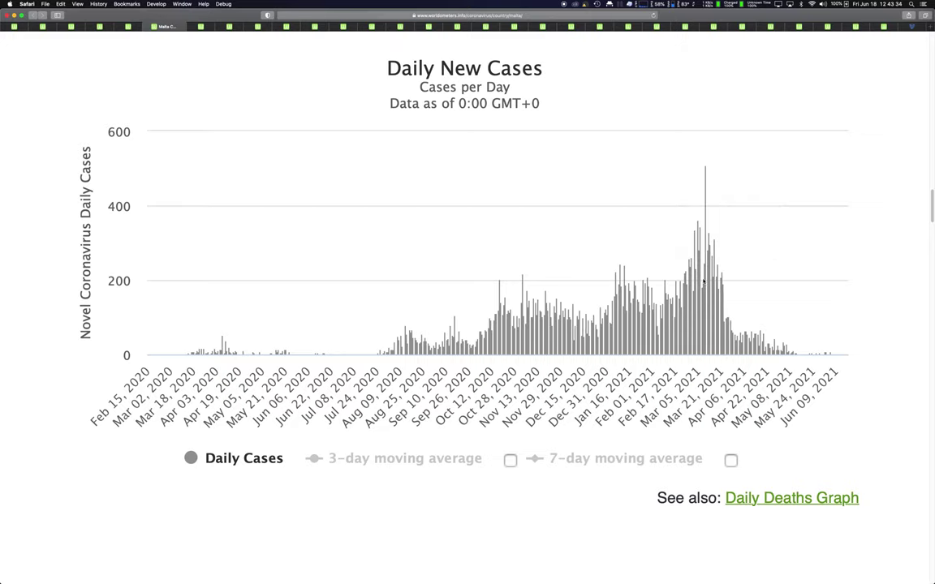
# Step: Check Malta's daily new cases for January 2021 and examine its Total Cases curve up to May 2021
pyautogui.scroll(5, 704, 281)
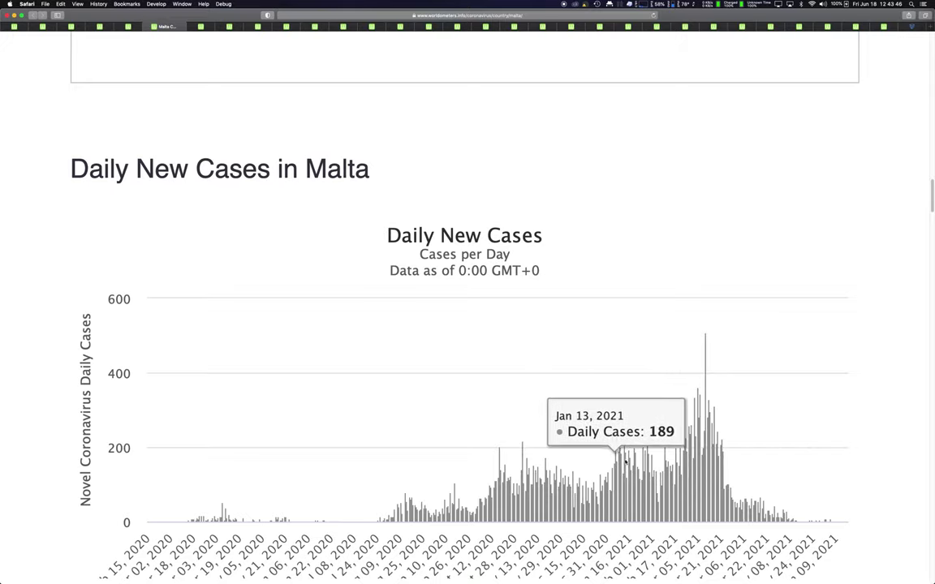
pyautogui.scroll(-1, 582, 480)
pyautogui.scroll(8, 583, 480)
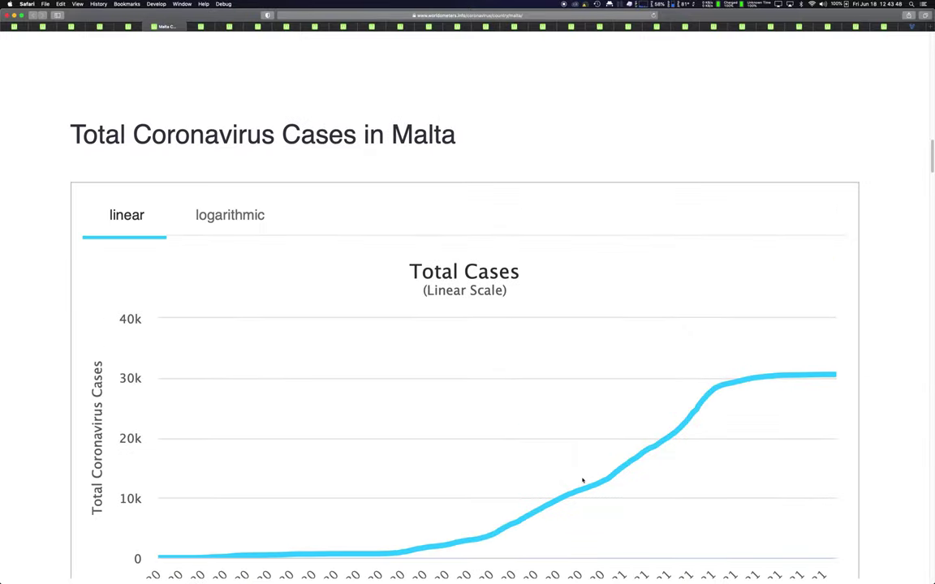
pyautogui.scroll(-1, 581, 479)
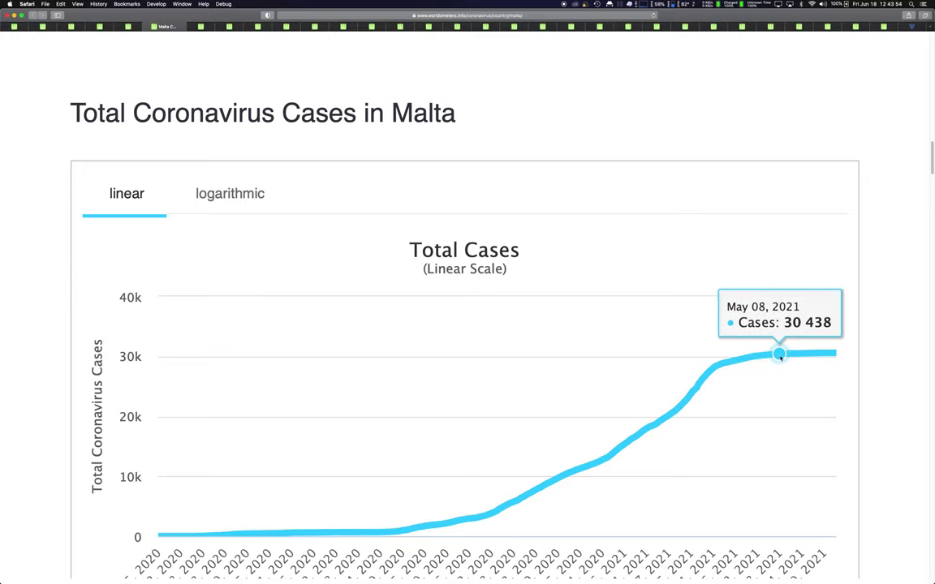
# Step: Switch to the Excel sheet and review Malta's weekly case change, weekly cases per million, total deaths and tests per person
pyautogui.scroll(-2, 481, 299)
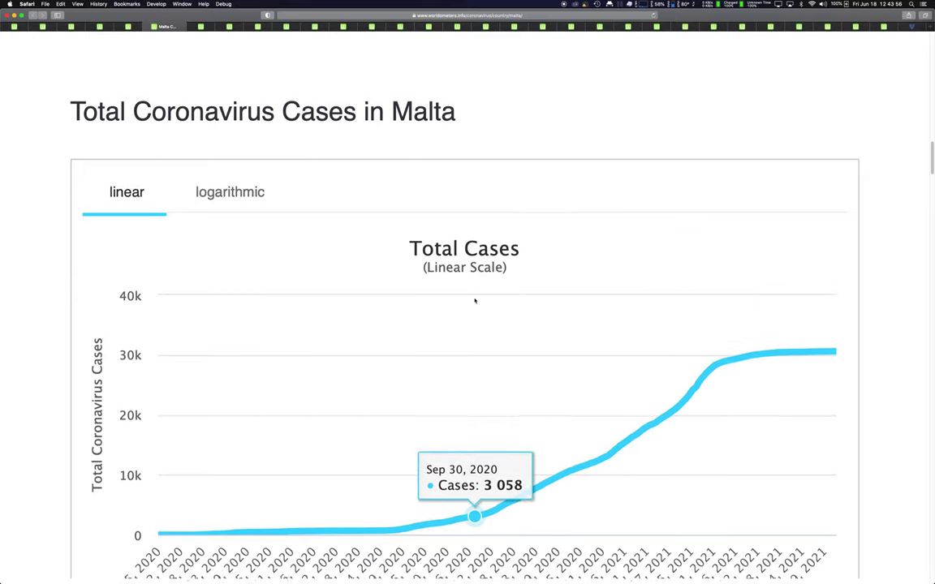
pyautogui.press('super+Tab')
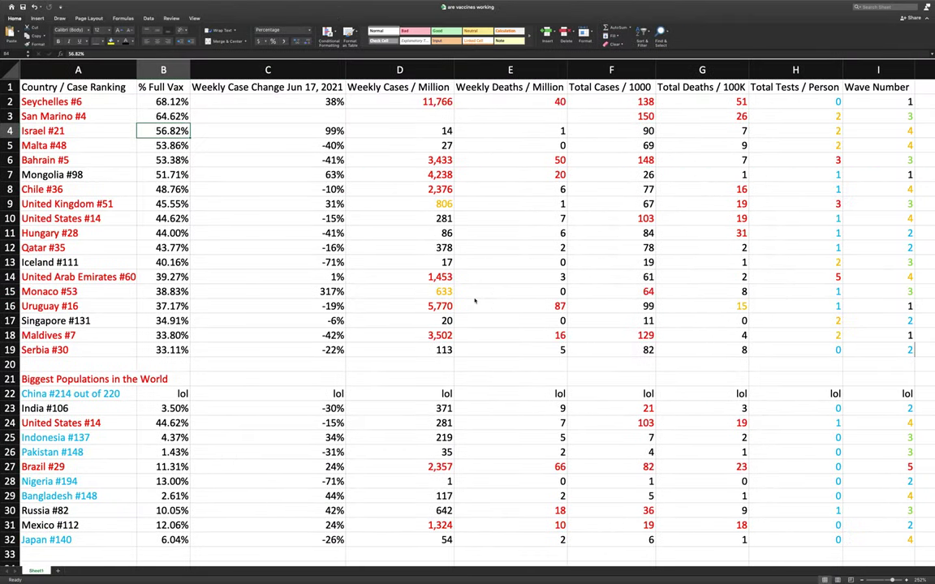
pyautogui.press('super+Tab')
pyautogui.press('super+Tab')
pyautogui.moveTo(181, 131); pyautogui.dragTo(306, 126)
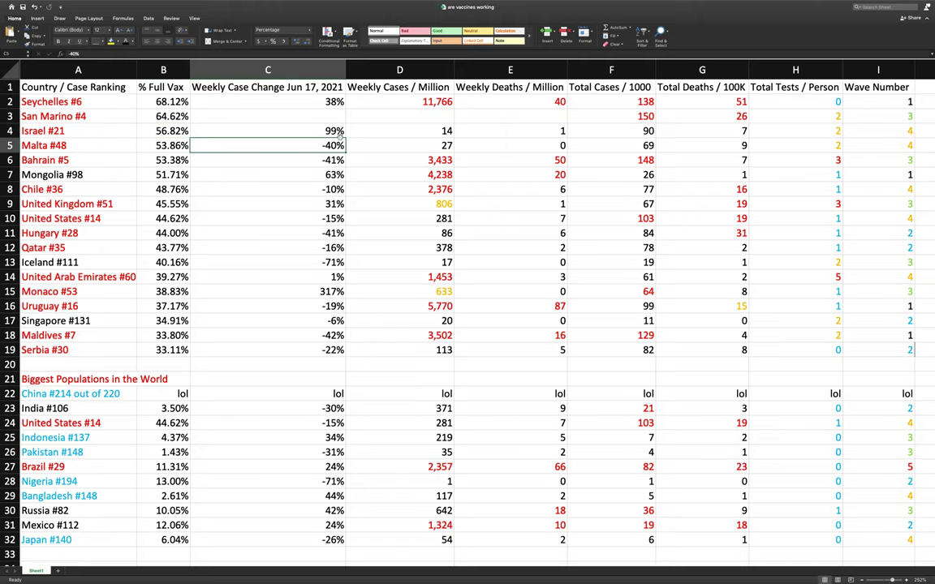
pyautogui.click(445, 149)
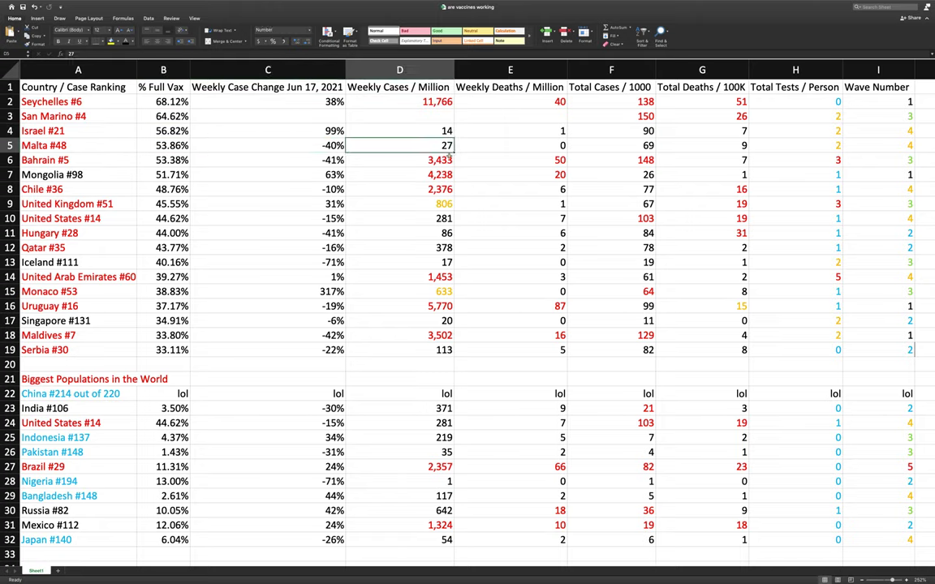
pyautogui.click(614, 144)
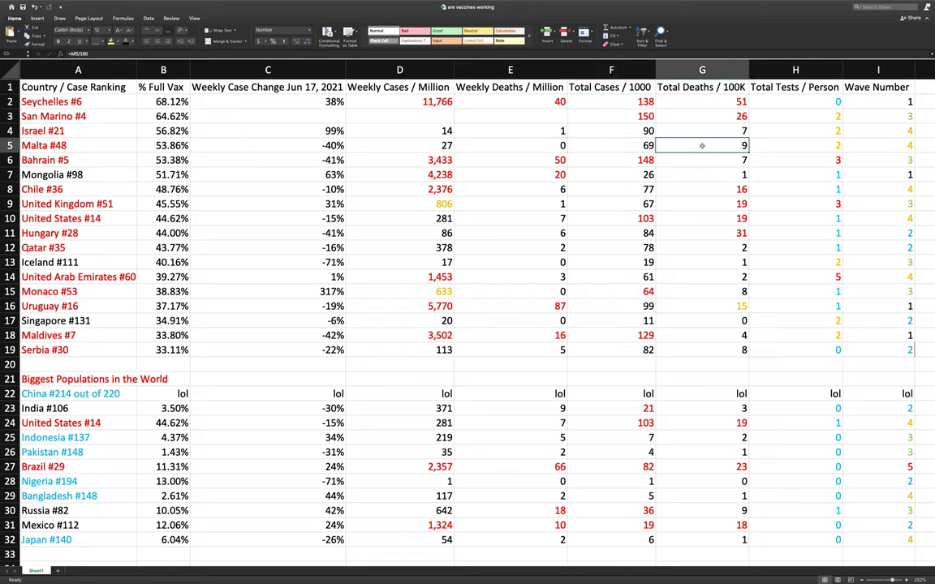
pyautogui.click(791, 145)
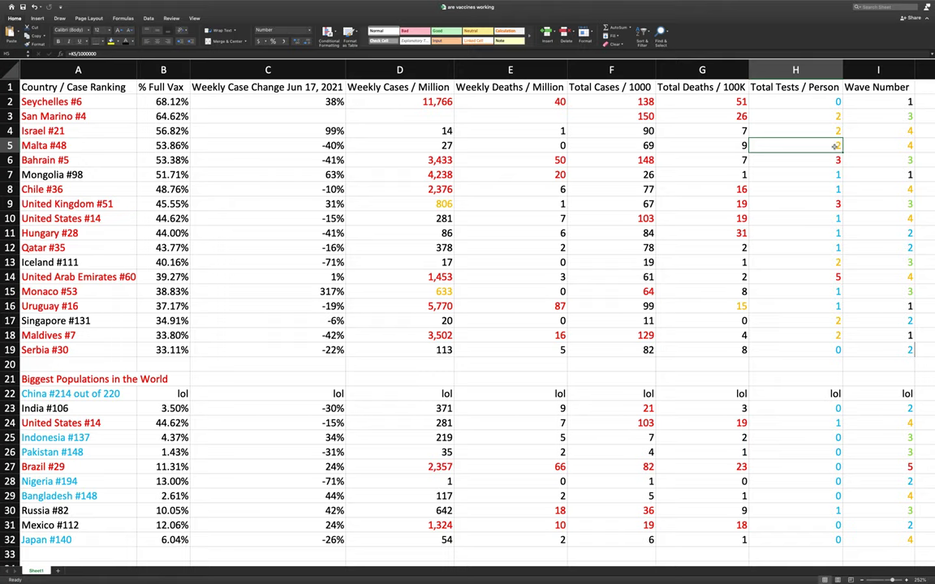
# Step: Compare total tests per person for Seychelles and Bahrain, and check Mongolia's full vaccination rate
pyautogui.click(800, 101)
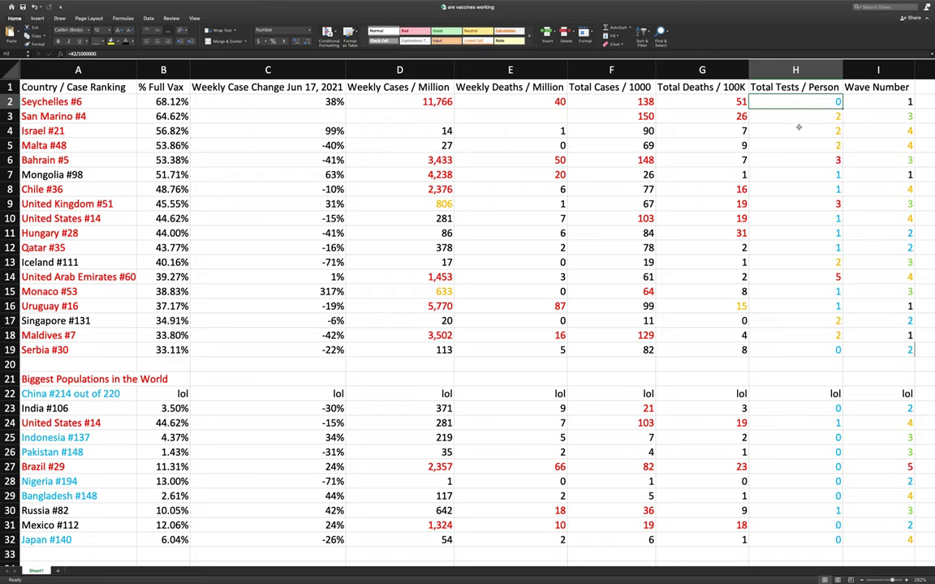
pyautogui.click(797, 161)
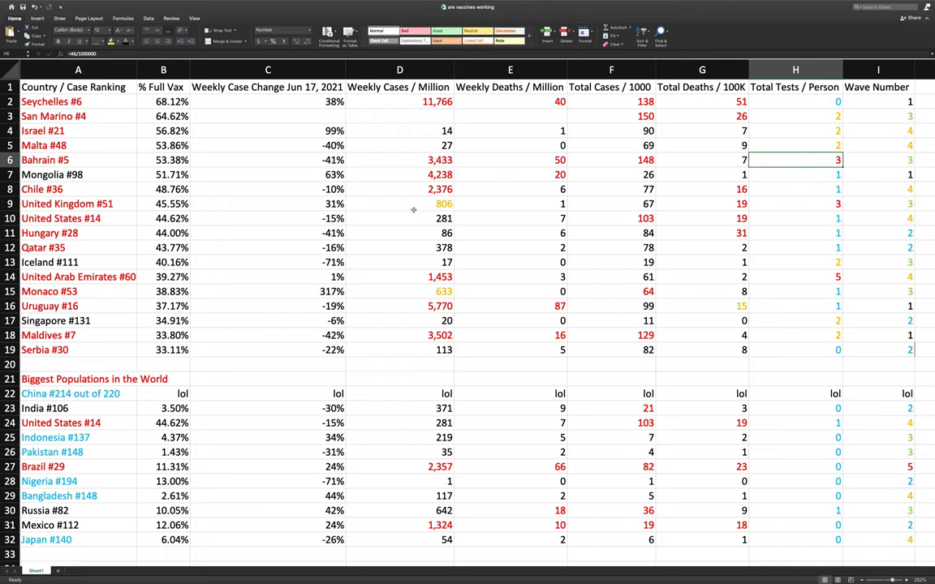
pyautogui.click(180, 174)
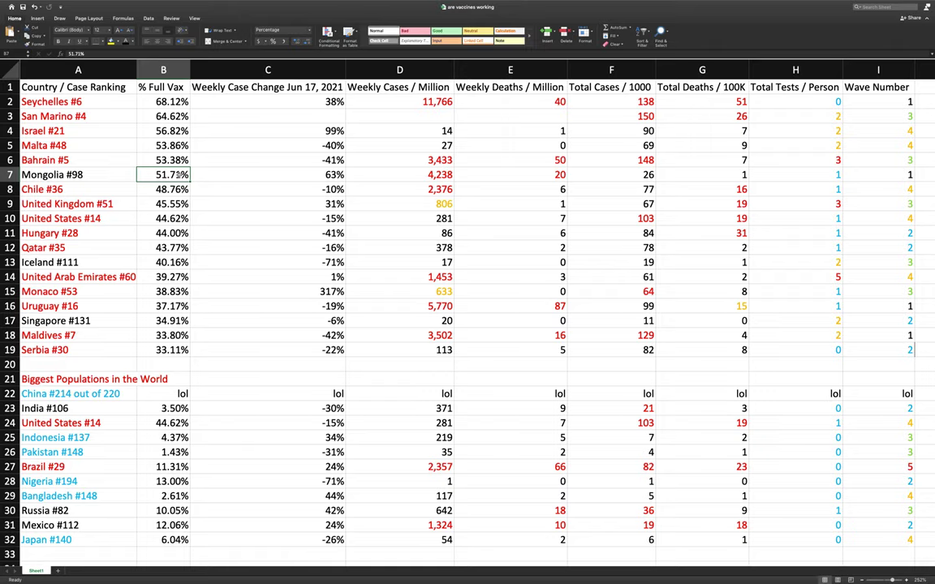
# Step: Switch to Safari, open Bahrain's page and examine its Total Cases curve and Daily New Cases chart
pyautogui.press('super+Tab')
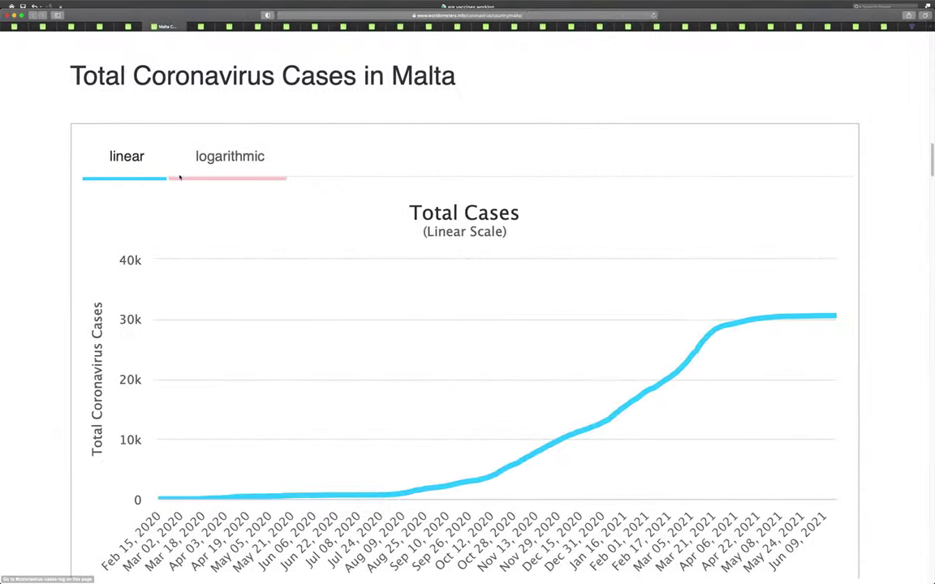
pyautogui.hotkey('ctrl', 'Tab')
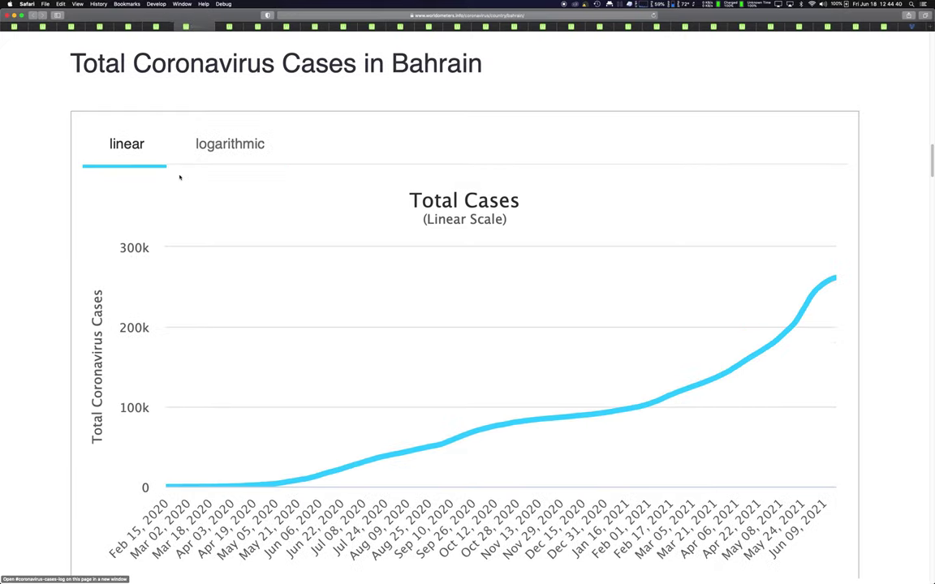
pyautogui.scroll(-10, 318, 201)
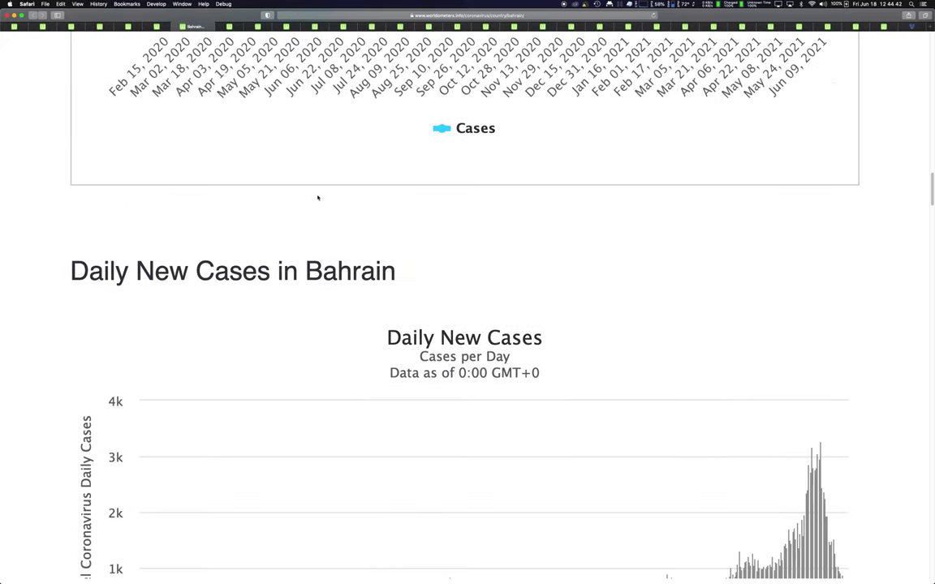
pyautogui.scroll(3, 318, 197)
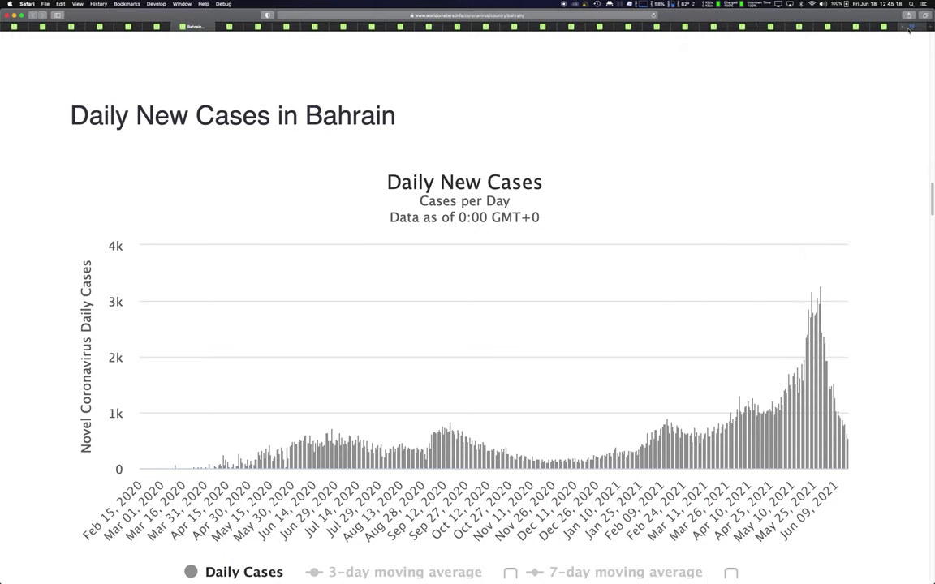
# Step: Check Bahrain in the Johns Hopkins vaccination chart and the Weekly Trends table, and return to its Daily New Cases chart
pyautogui.click(820, 26)
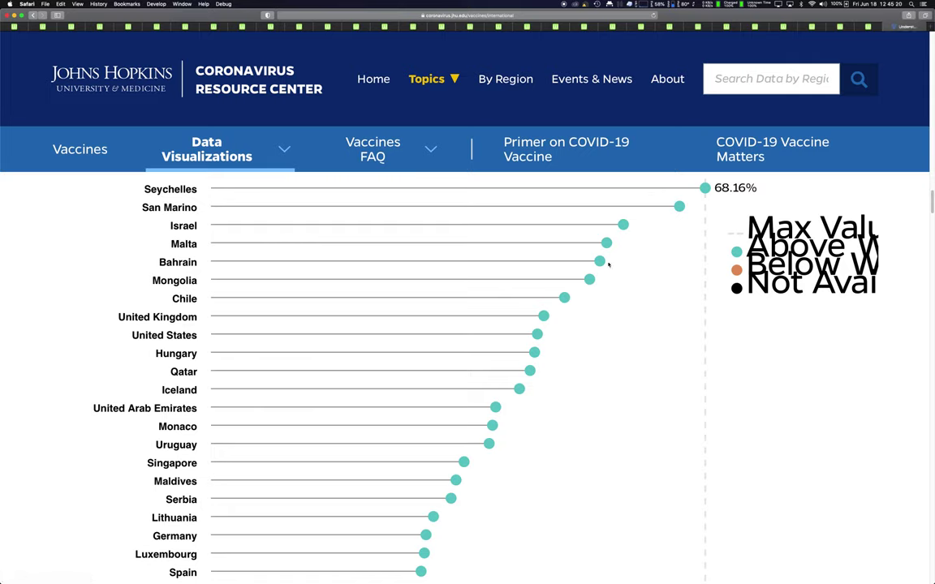
pyautogui.moveTo(599, 261)
pyautogui.hotkey('ctrl', 'Tab')
pyautogui.hotkey('ctrl', 'Tab')
pyautogui.hotkey('ctrl', 'Tab')
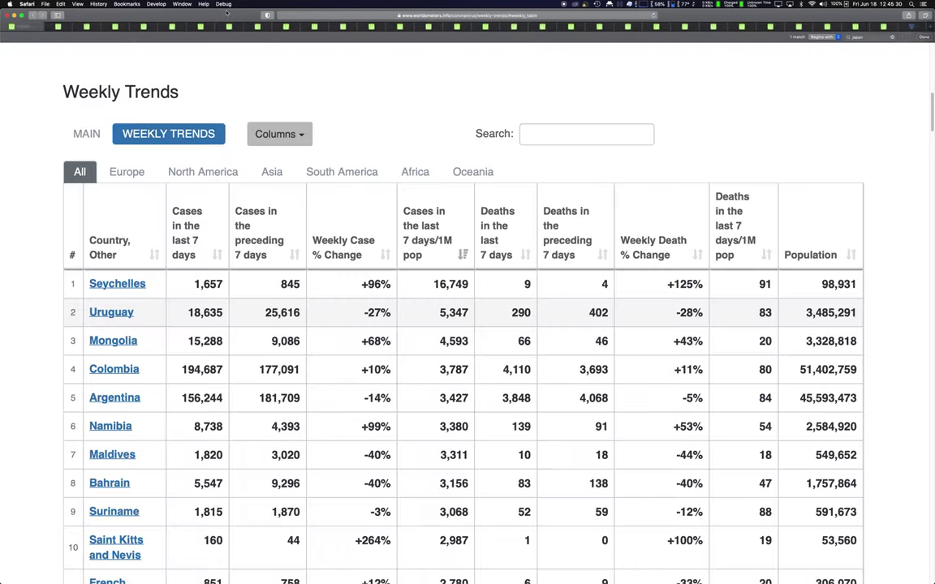
pyautogui.hotkey('ctrl', 'Tab')
pyautogui.hotkey('ctrl', 'Tab')
pyautogui.hotkey('ctrl', 'Tab')
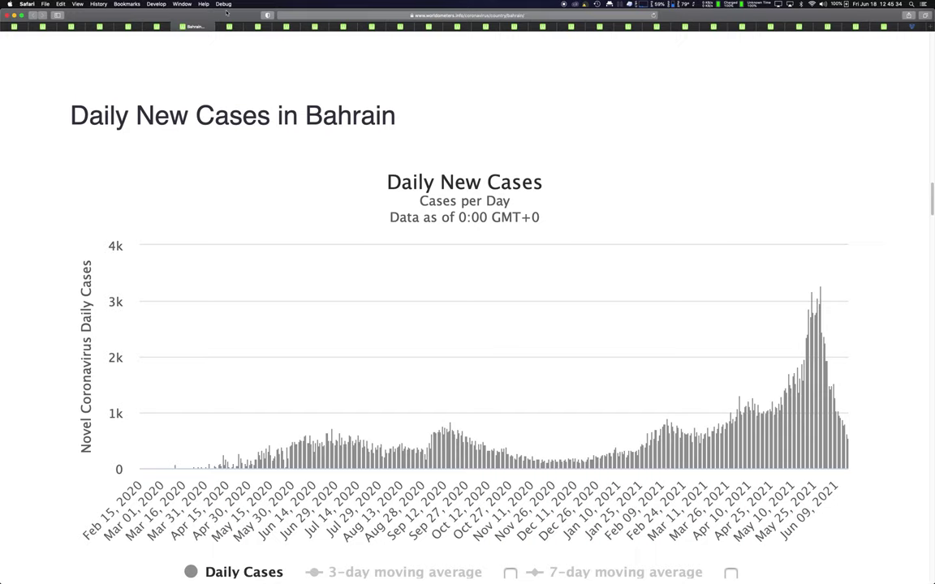
# Step: Open Mongolia's country page and inspect its Total Cases curve, including the flat stretch from February to April 2020
pyautogui.hotkey('ctrl', 'Tab')
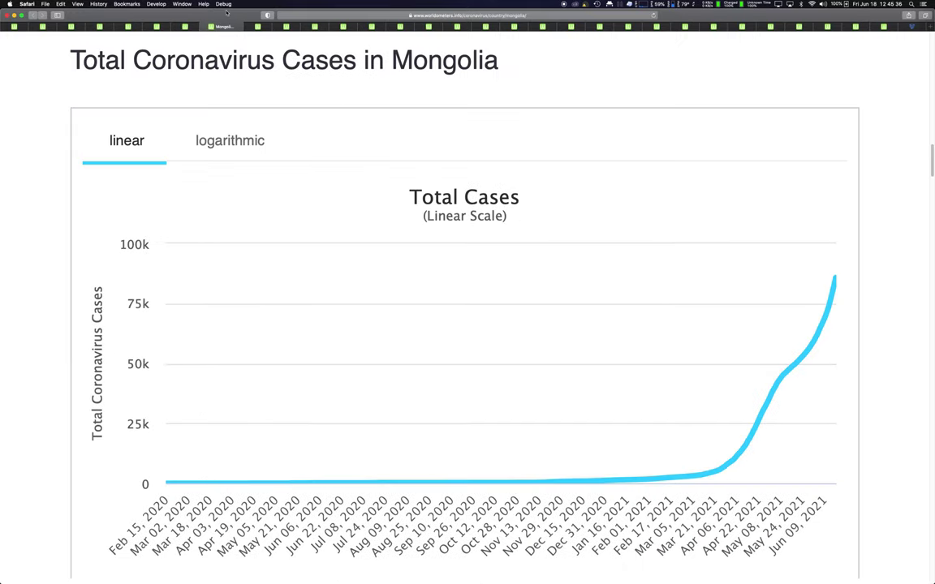
pyautogui.scroll(-2, 270, 252)
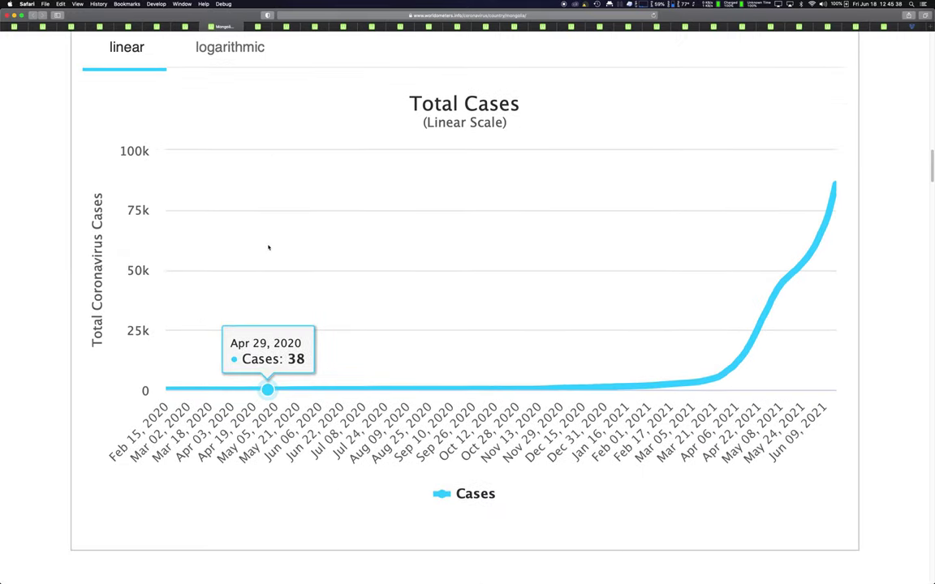
pyautogui.scroll(3, 268, 246)
pyautogui.scroll(-3, 268, 247)
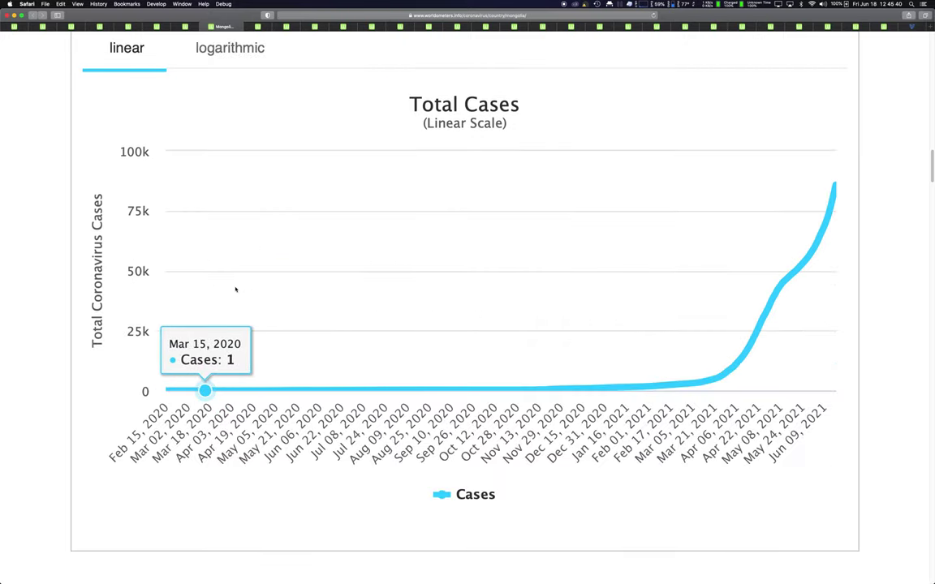
pyautogui.scroll(1, 180, 361)
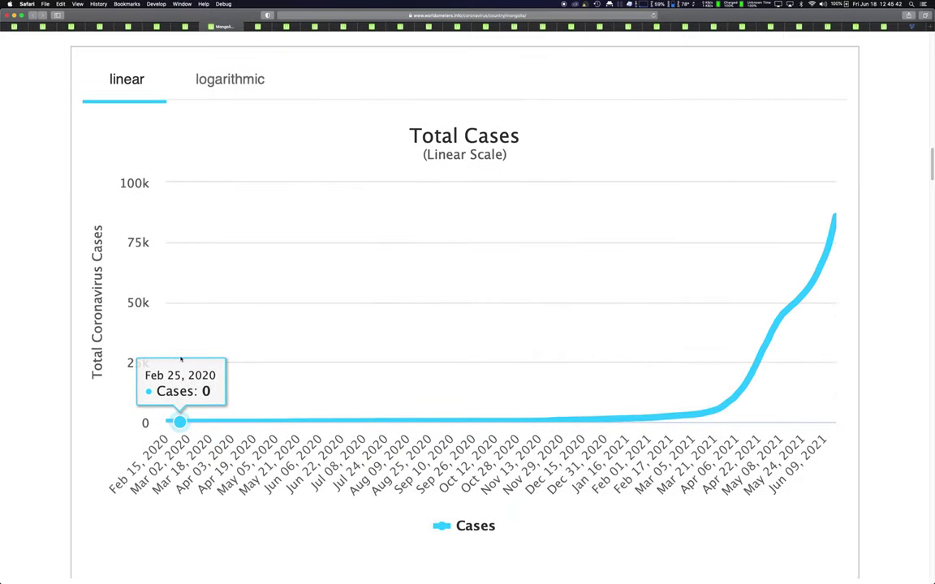
pyautogui.scroll(1, 180, 360)
# Step: Return to the Excel sheet and review Mongolia's weekly case change, full vaccination rate and weekly cases per million
pyautogui.press('super+Tab')
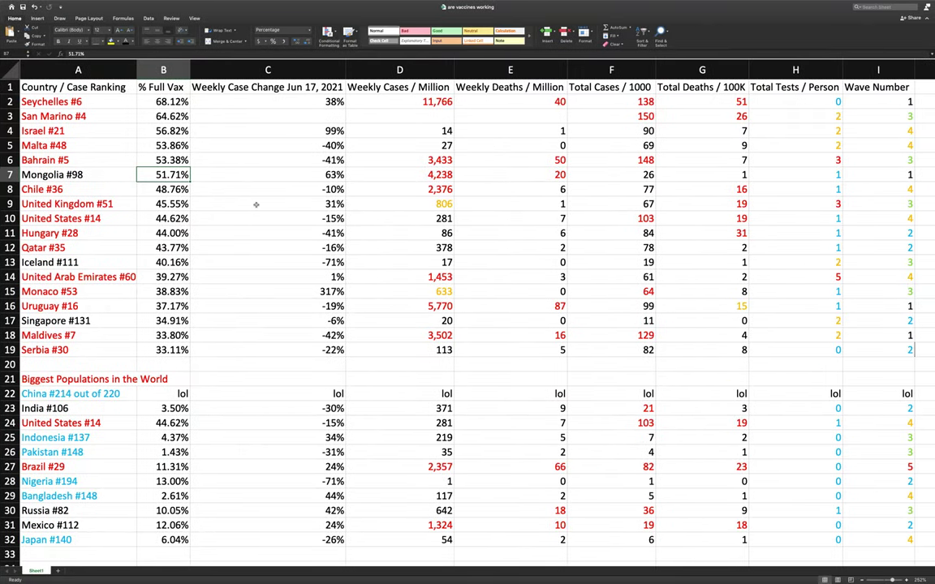
pyautogui.click(269, 175)
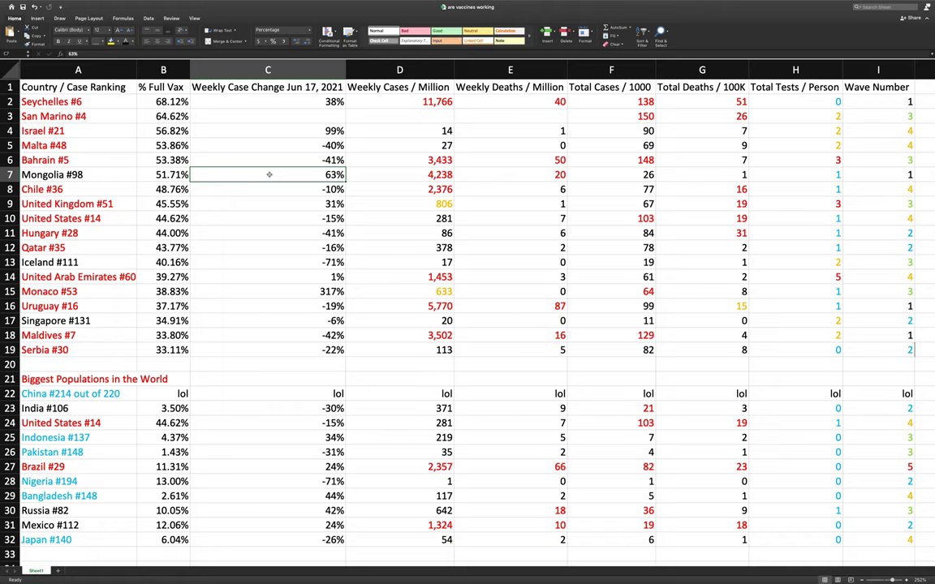
pyautogui.click(146, 172)
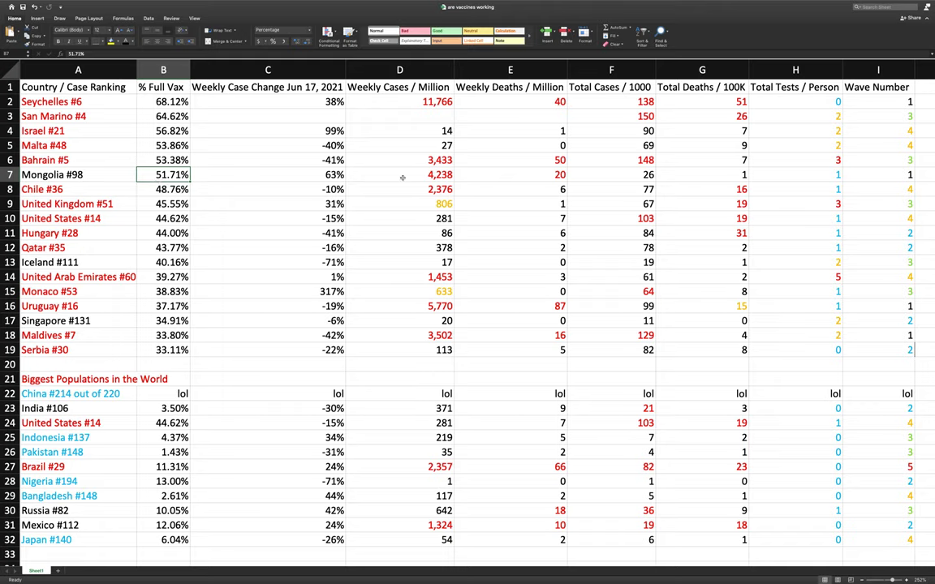
pyautogui.click(405, 175)
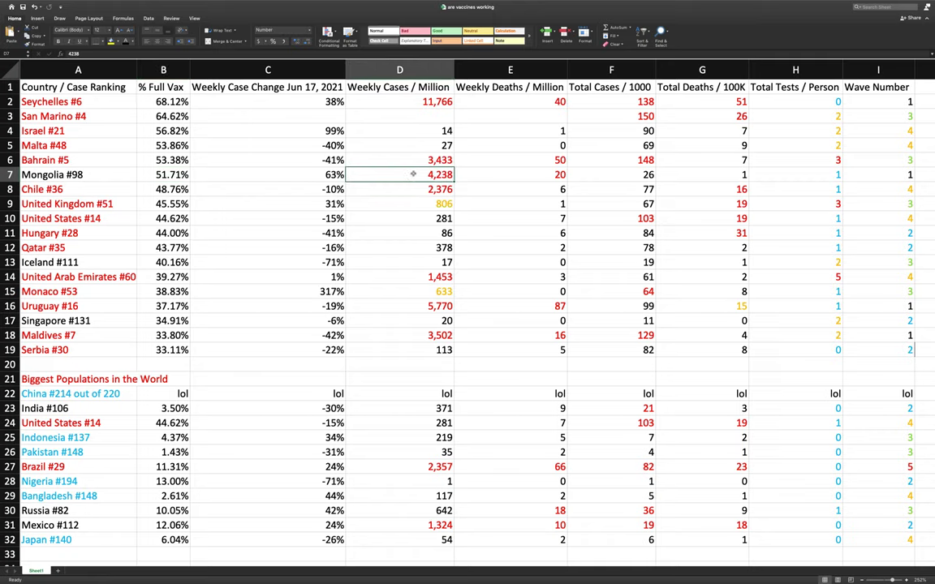
# Step: Compare weekly cases per million for Bahrain, Mongolia, Chile, Uruguay, the United Arab Emirates, Maldives and Seychelles
pyautogui.click(415, 159)
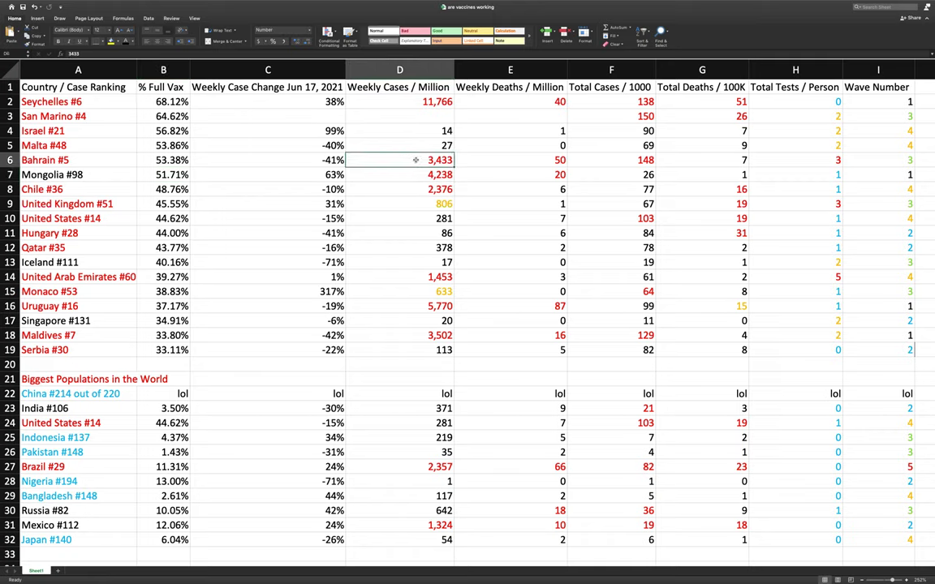
pyautogui.click(412, 176)
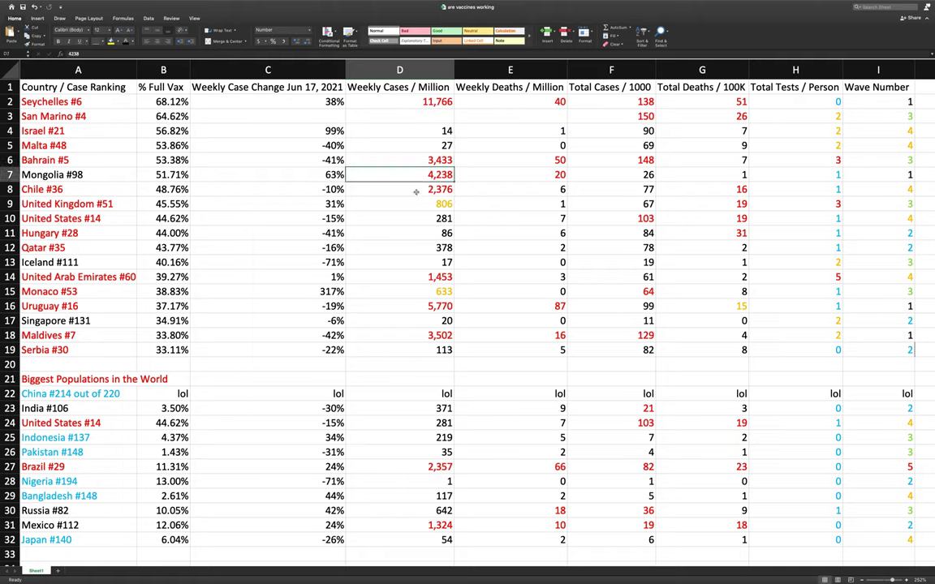
pyautogui.click(416, 191)
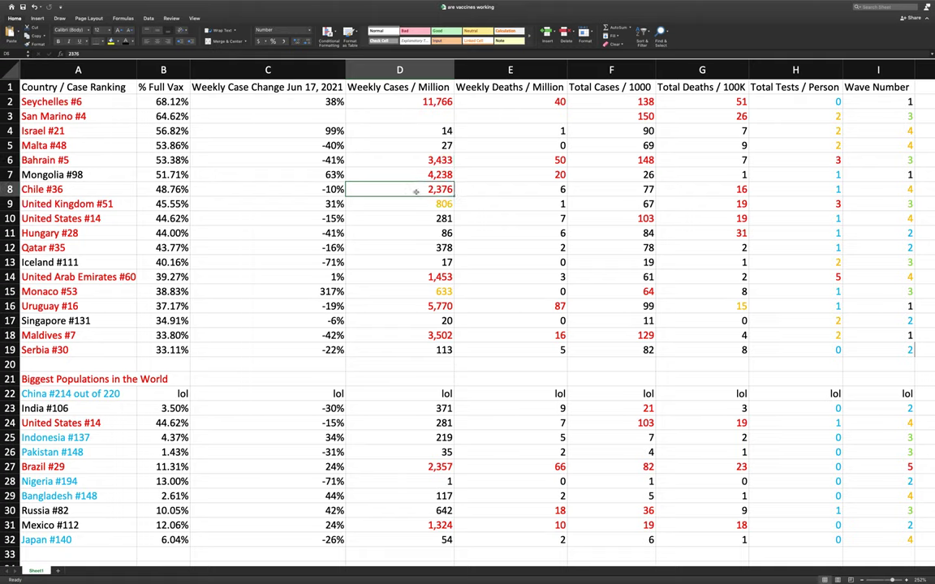
pyautogui.click(415, 307)
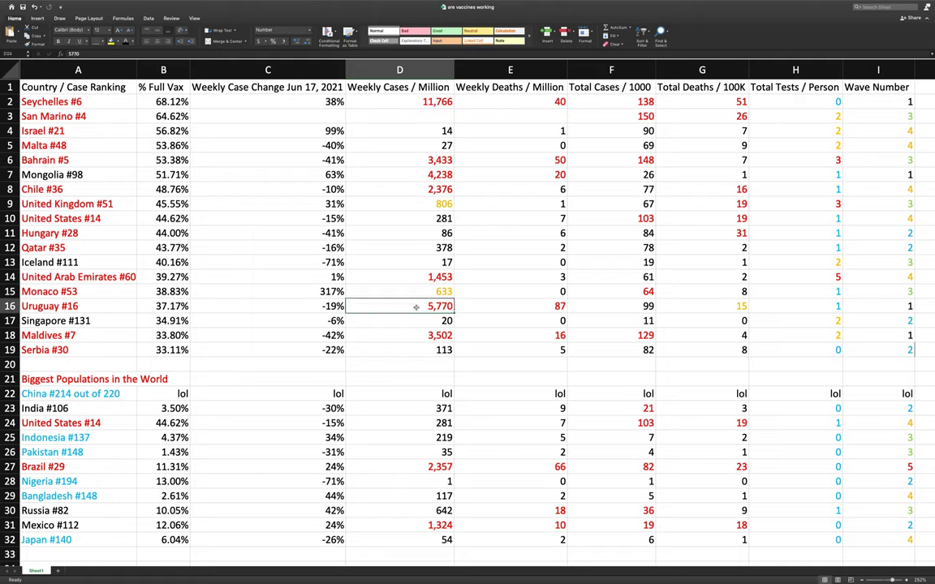
pyautogui.click(419, 276)
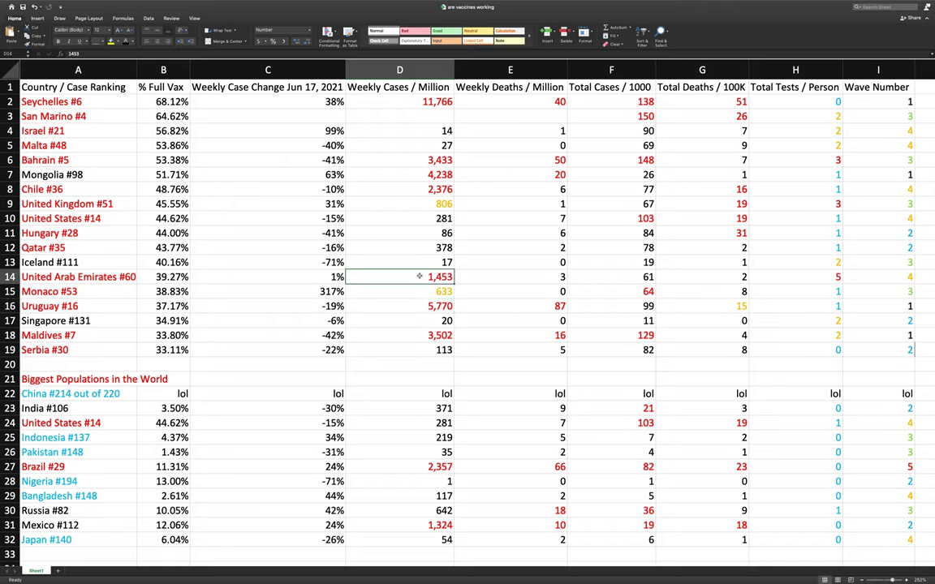
pyautogui.click(421, 335)
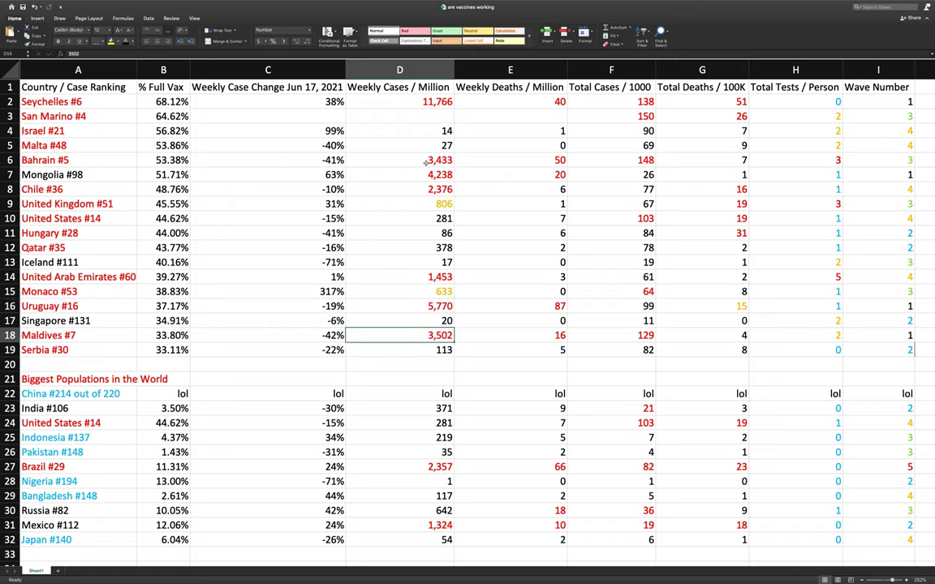
pyautogui.click(422, 98)
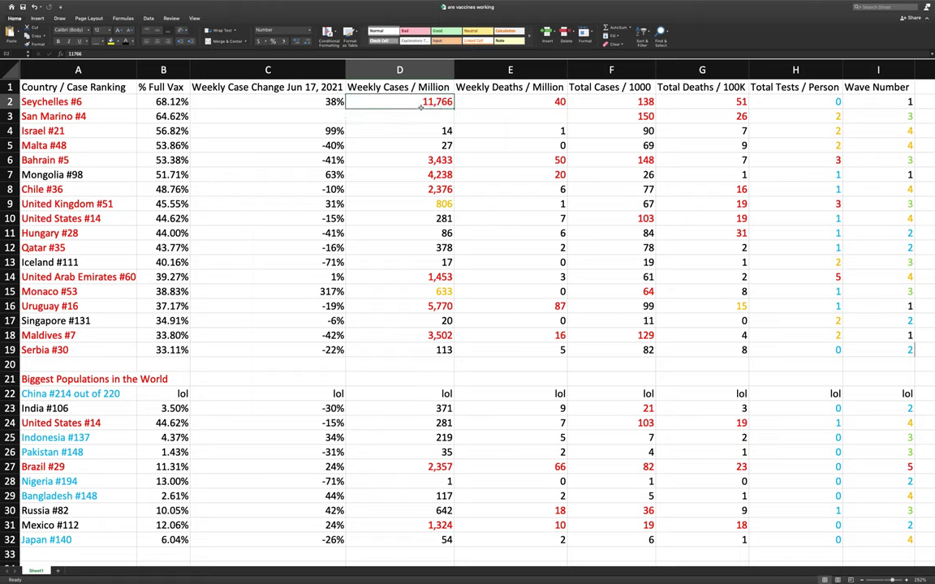
# Step: Contrast the weekly cases per million of the United Arab Emirates and Bahrain with those of Iceland and Israel
pyautogui.click(420, 277)
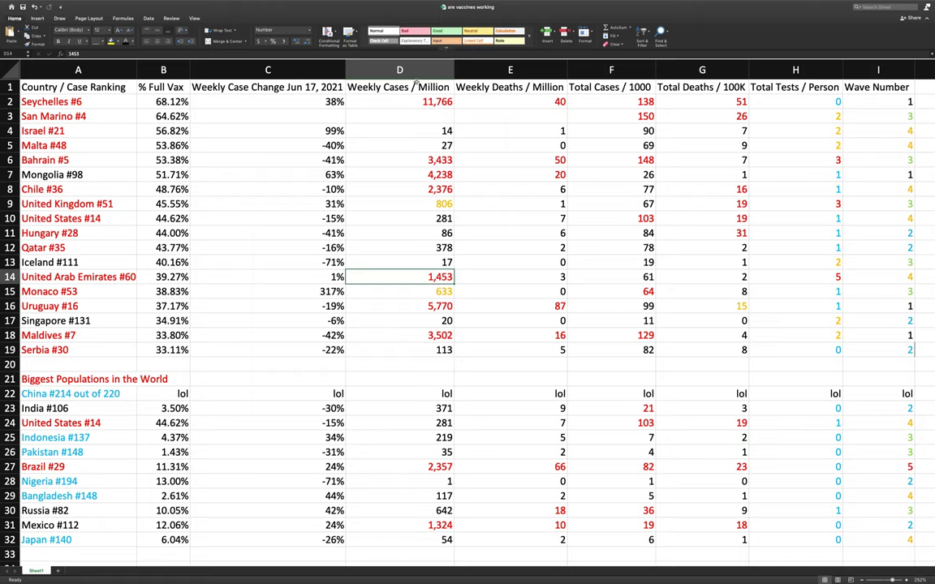
pyautogui.click(419, 160)
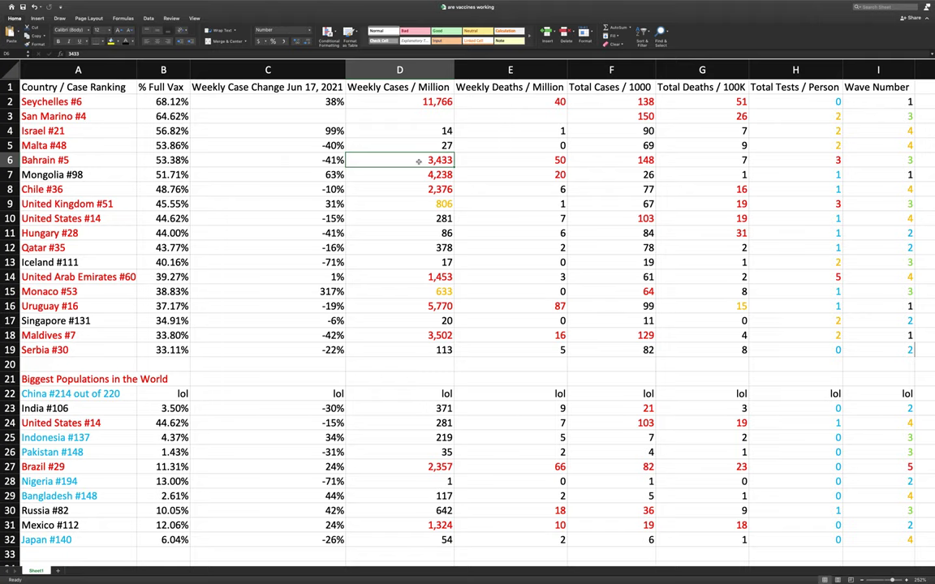
pyautogui.click(423, 259)
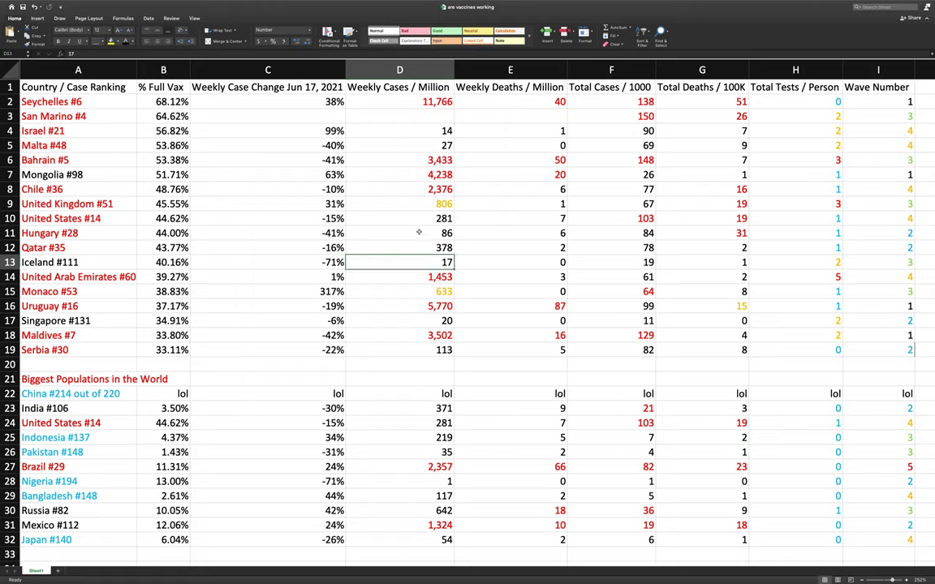
pyautogui.click(419, 130)
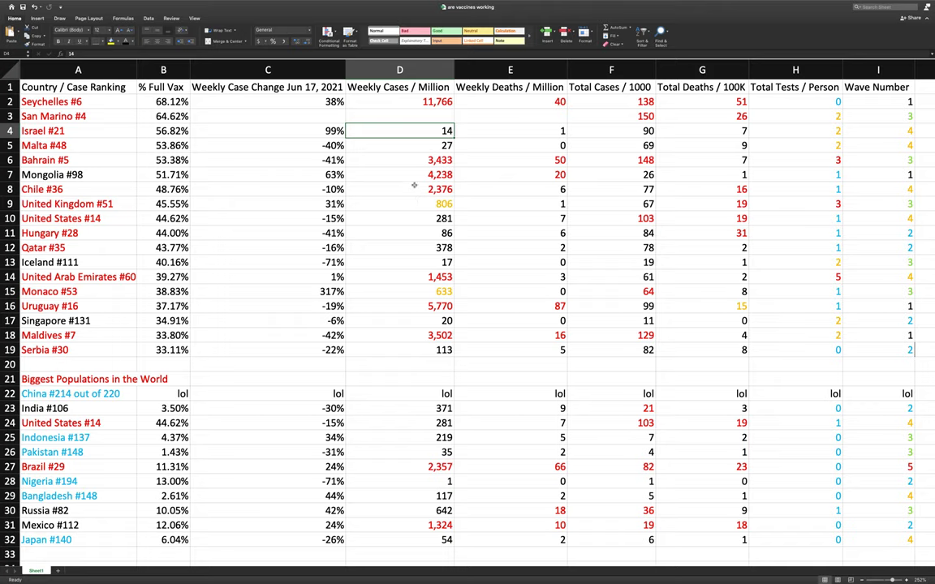
# Step: Compare the weekly cases per million of Israel and Malta with those of Bahrain, Mongolia and Chile, including the latter three's full vaccination rates
pyautogui.click(416, 133)
pyautogui.click(414, 148)
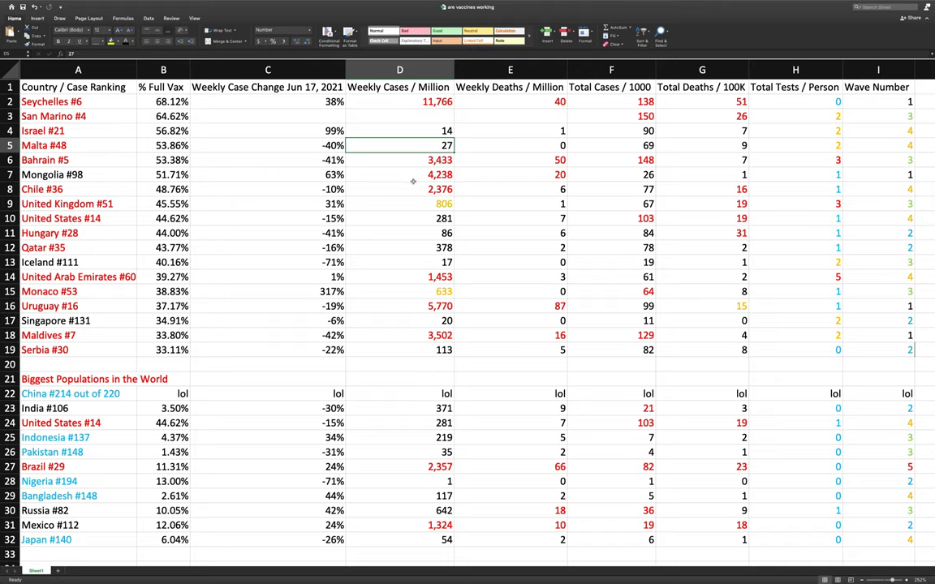
pyautogui.click(412, 187)
pyautogui.click(410, 162)
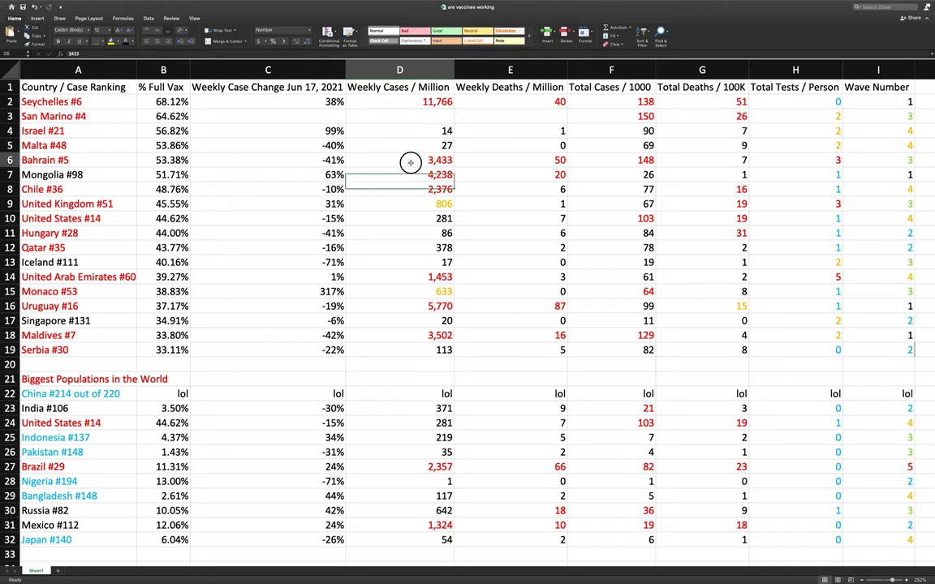
pyautogui.moveTo(409, 163); pyautogui.dragTo(410, 189)
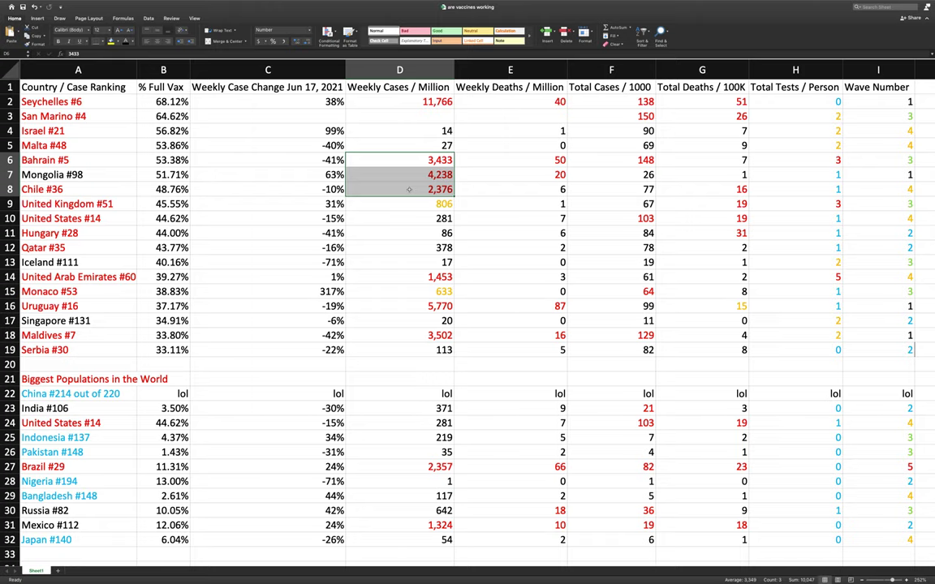
pyautogui.moveTo(159, 160); pyautogui.dragTo(162, 192)
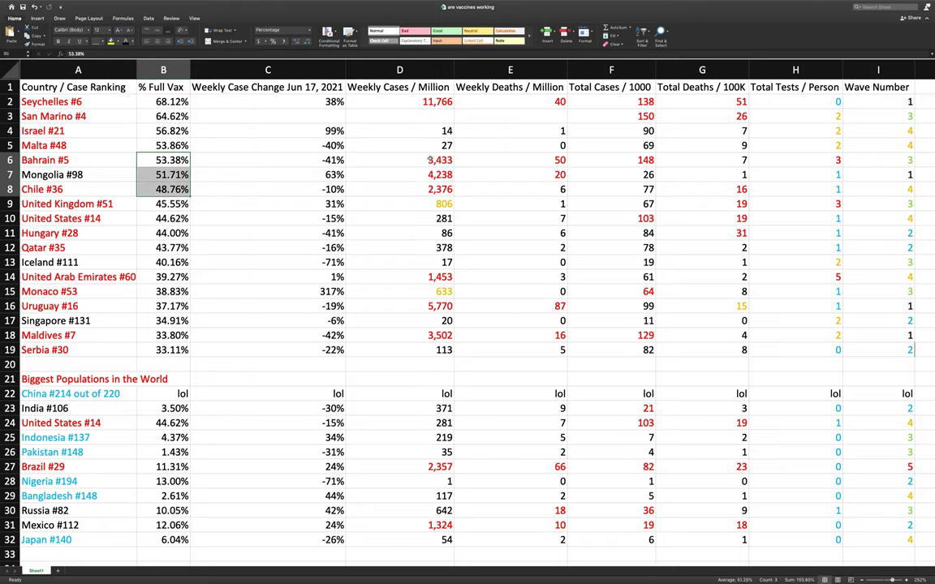
pyautogui.moveTo(431, 160); pyautogui.dragTo(423, 189)
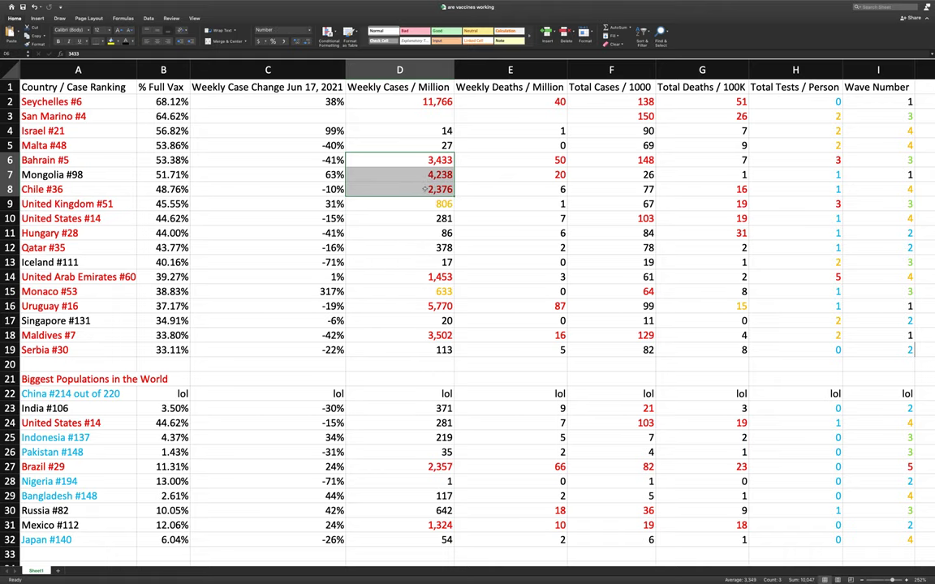
# Step: Switch to Safari, bring up Chile's Worldometers page and examine its Daily New Cases chart through April 2021
pyautogui.press('super+Tab')
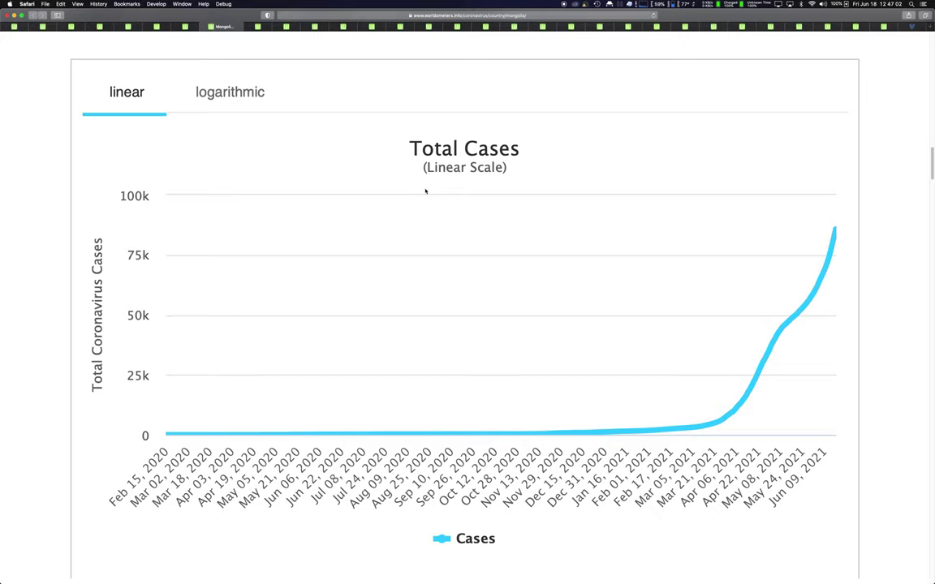
pyautogui.hotkey('ctrl', 'Tab')
pyautogui.scroll(-10, 425, 189)
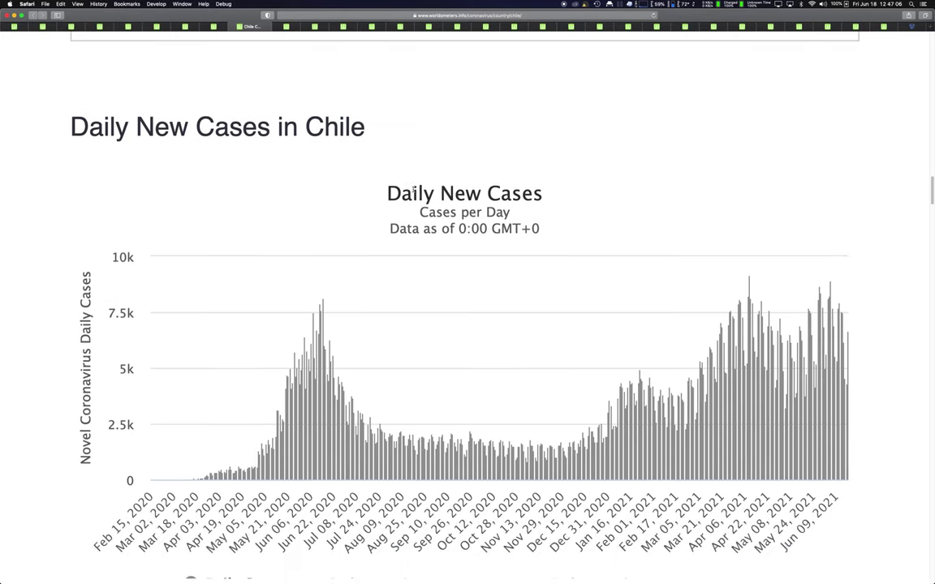
pyautogui.scroll(-1, 413, 190)
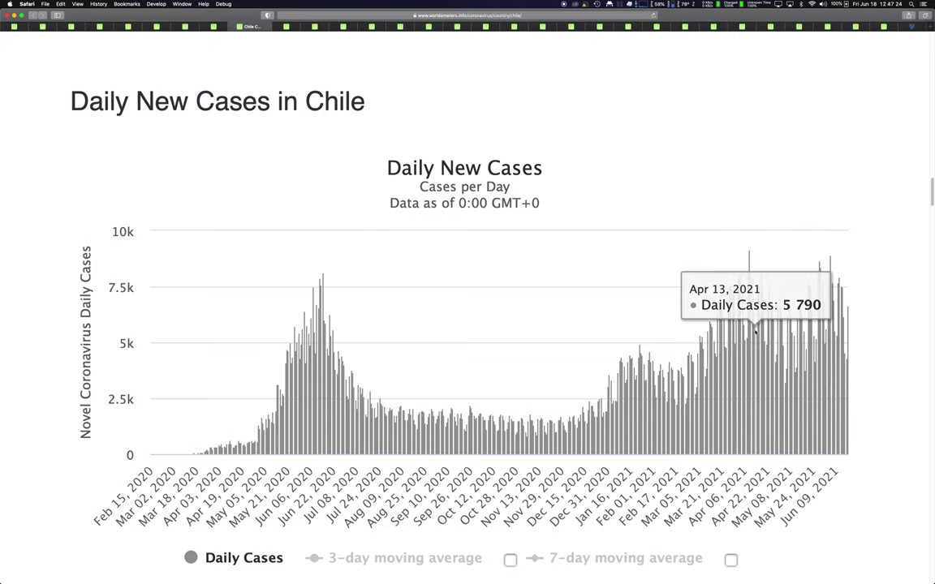
# Step: Bring up the United Kingdom's country page and examine its Total Cases curve and Daily New Cases chart
pyautogui.hotkey('ctrl', 'Tab')
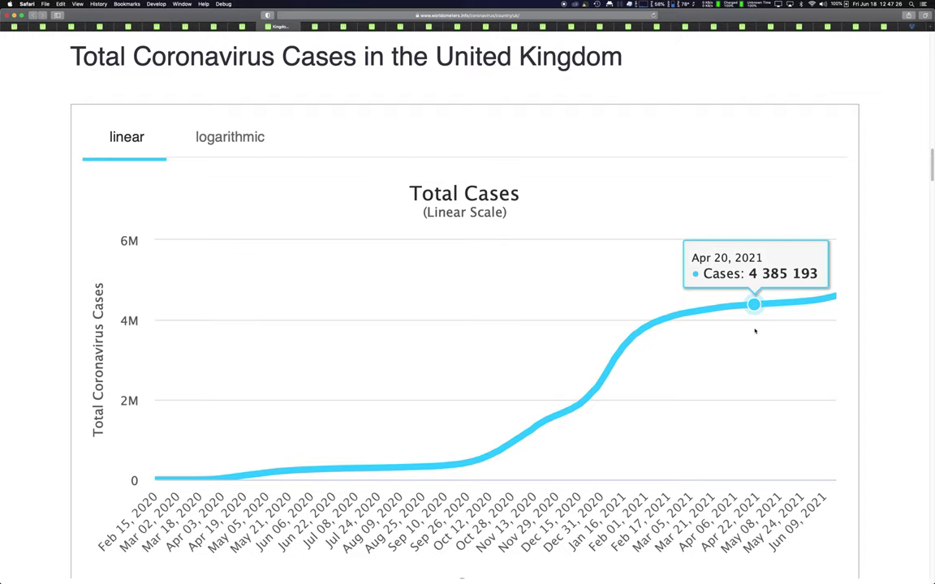
pyautogui.scroll(-10, 784, 405)
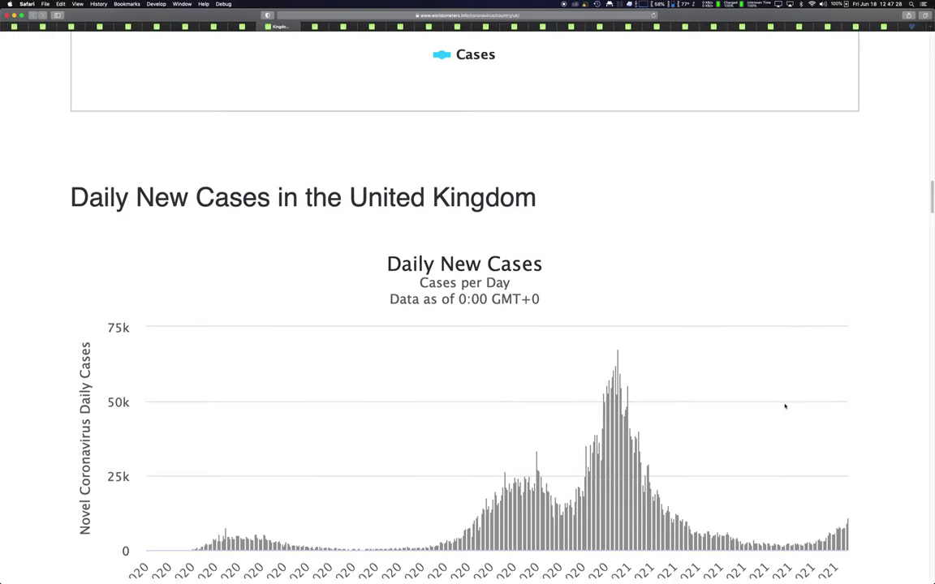
pyautogui.scroll(1, 784, 406)
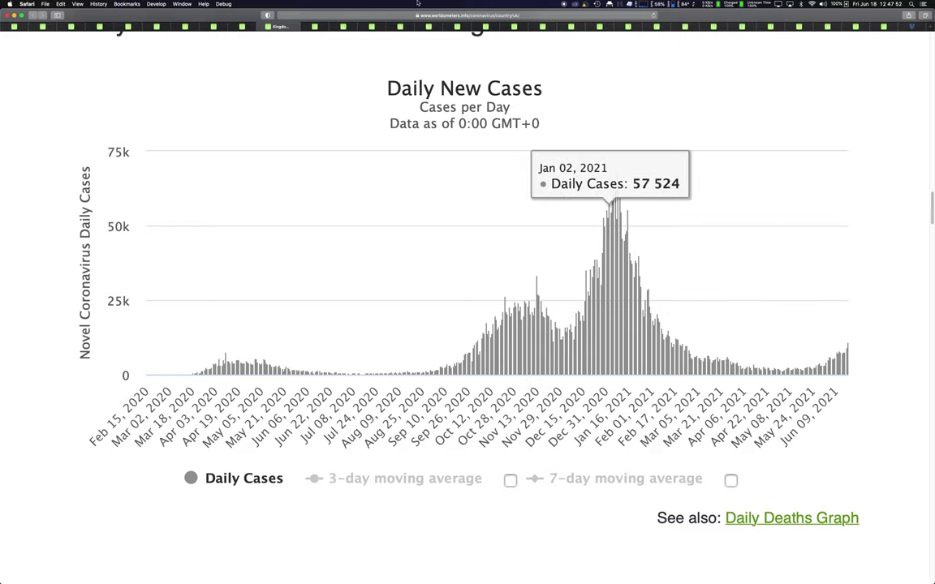
pyautogui.scroll(10, 356, 165)
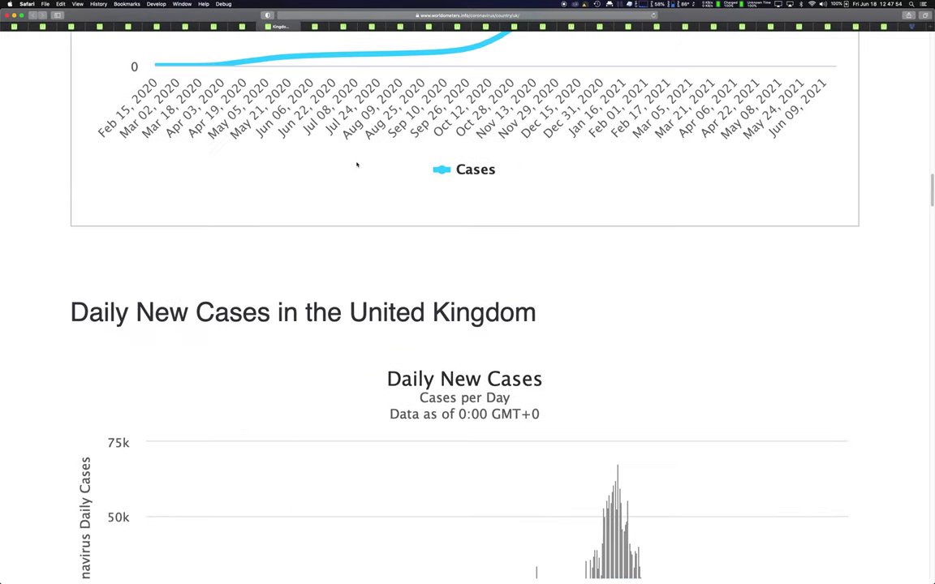
pyautogui.scroll(-10, 357, 163)
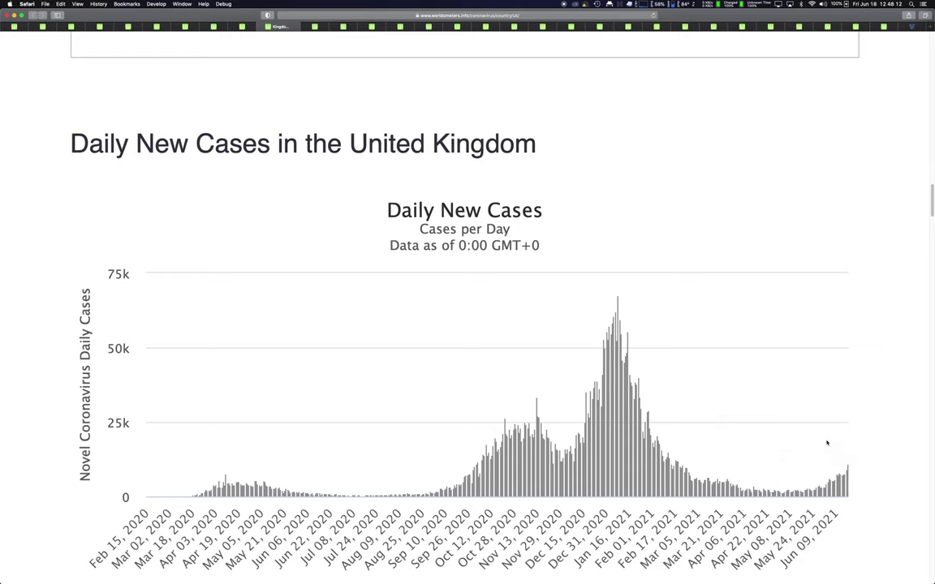
# Step: Check the United Kingdom's full vaccination rate in the Excel sheet, and return to its Daily New Cases chart in Safari
pyautogui.press('super+Tab')
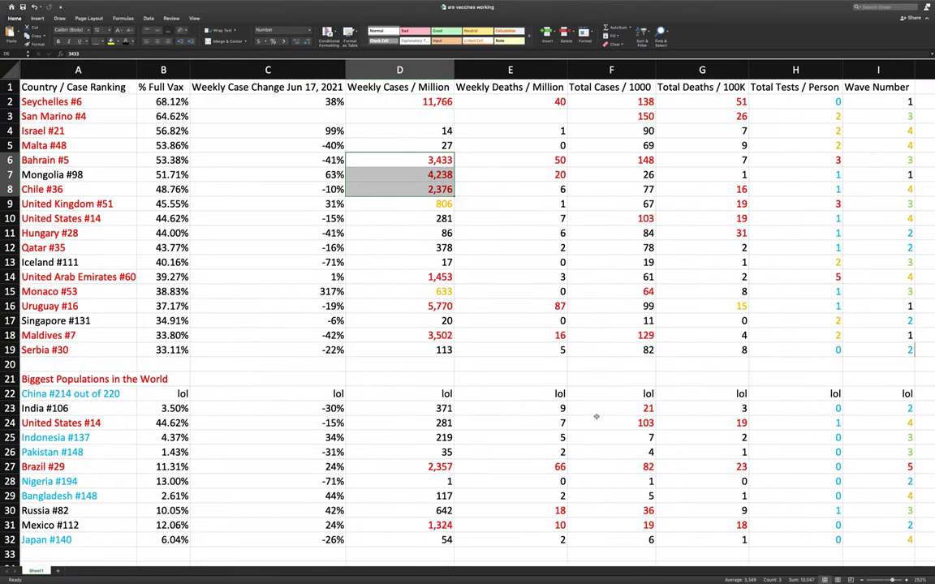
pyautogui.click(169, 205)
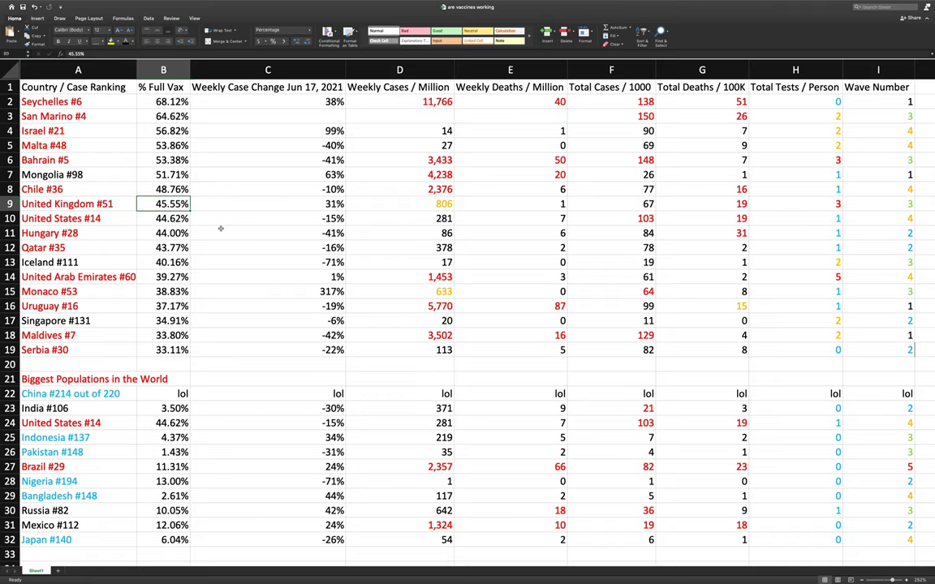
pyautogui.press('super+Tab')
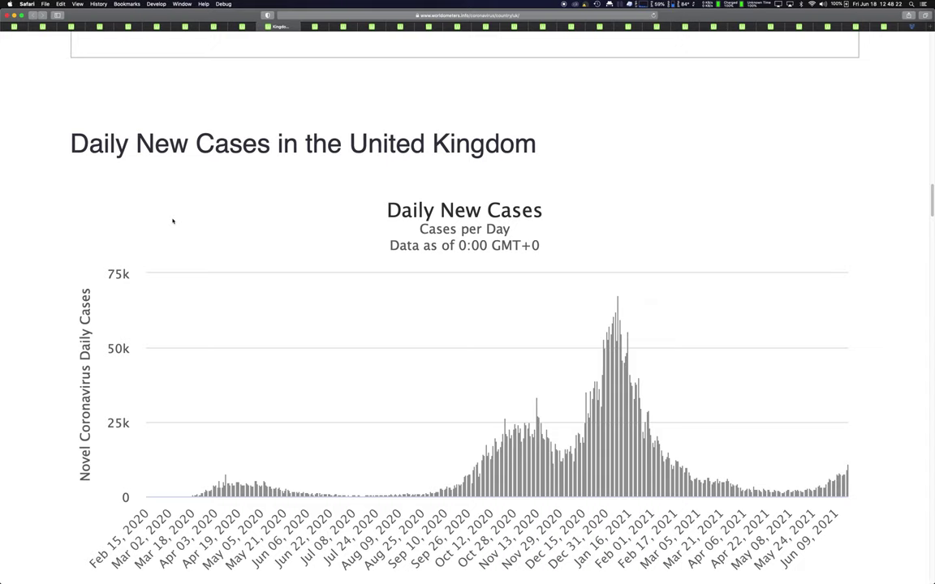
# Step: Bring up the United States page and inspect its Daily New Cases chart, including the April and September 2020 periods
pyautogui.hotkey('ctrl', 'Tab')
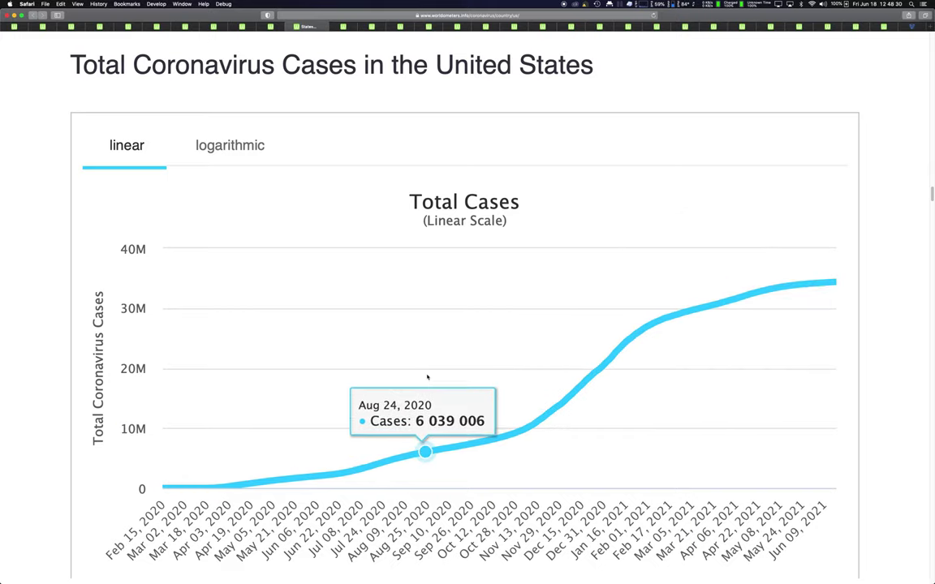
pyautogui.scroll(-5, 563, 365)
pyautogui.scroll(-5, 563, 365)
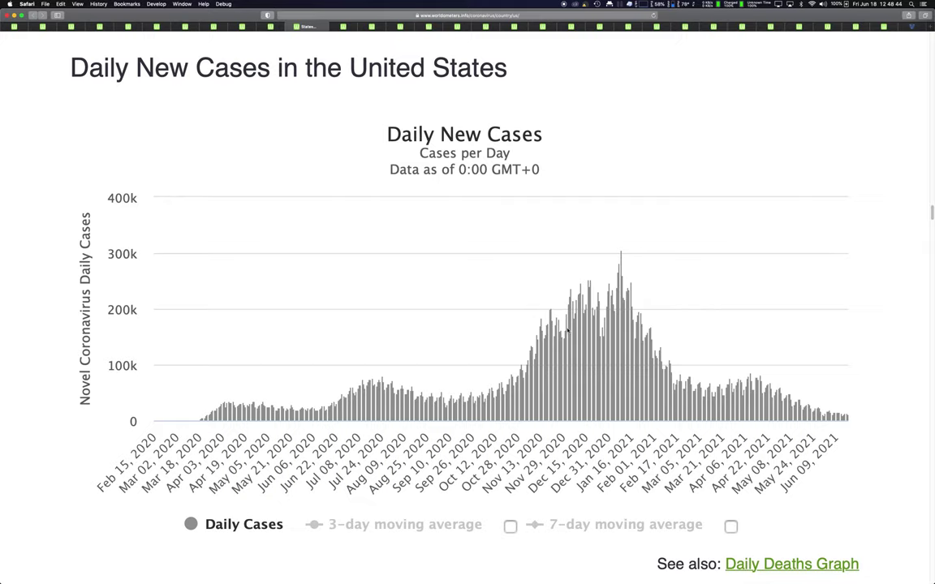
pyautogui.moveTo(568, 333)
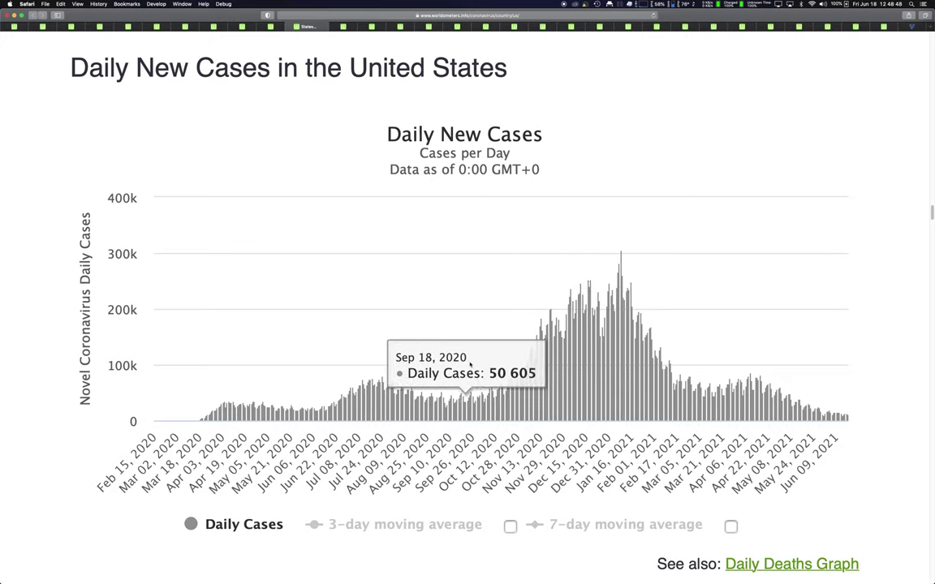
pyautogui.moveTo(247, 384)
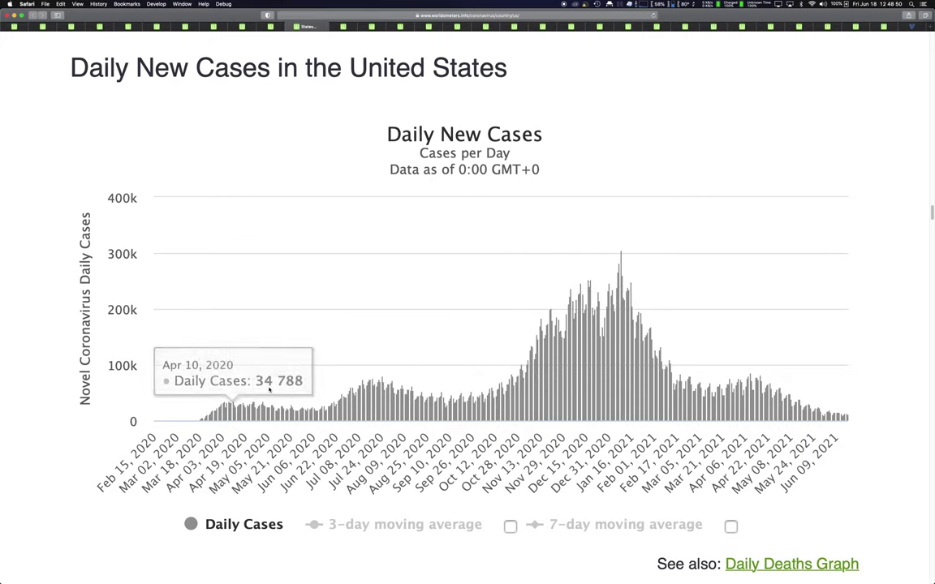
pyautogui.moveTo(442, 333)
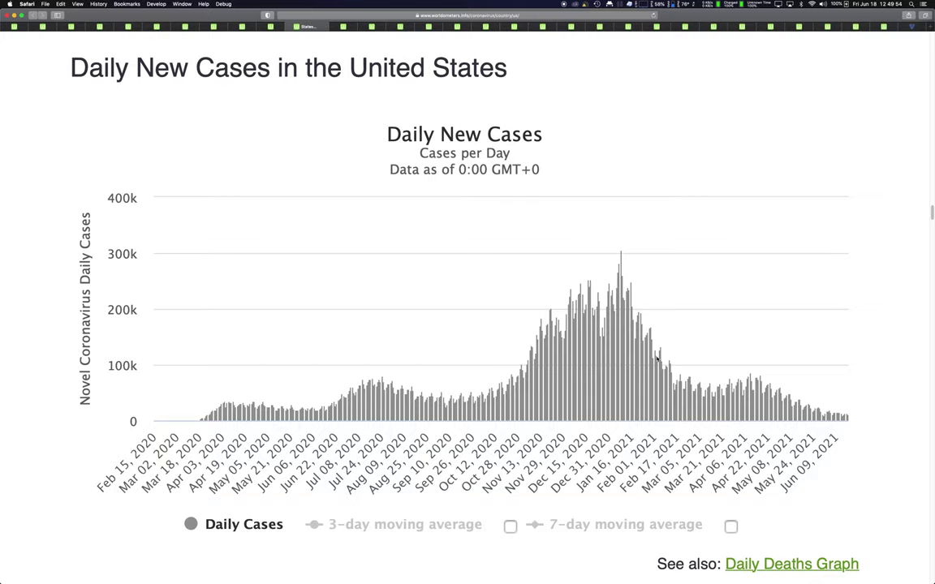
# Step: Open Vermont's page from the USA state table and examine its Daily New Cases and Active Cases charts
pyautogui.scroll(10, 602, 382)
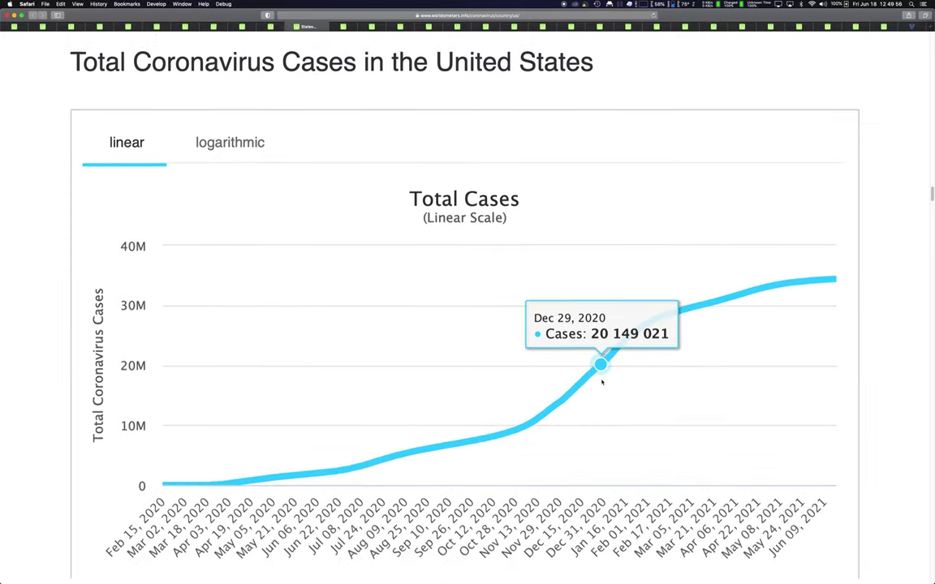
pyautogui.scroll(8, 601, 382)
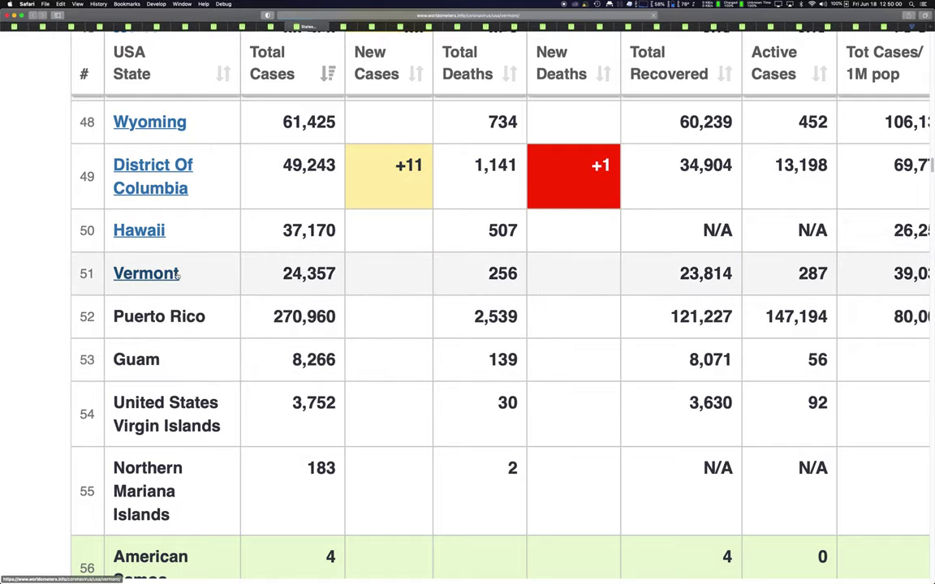
pyautogui.scroll(-10, 272, 300)
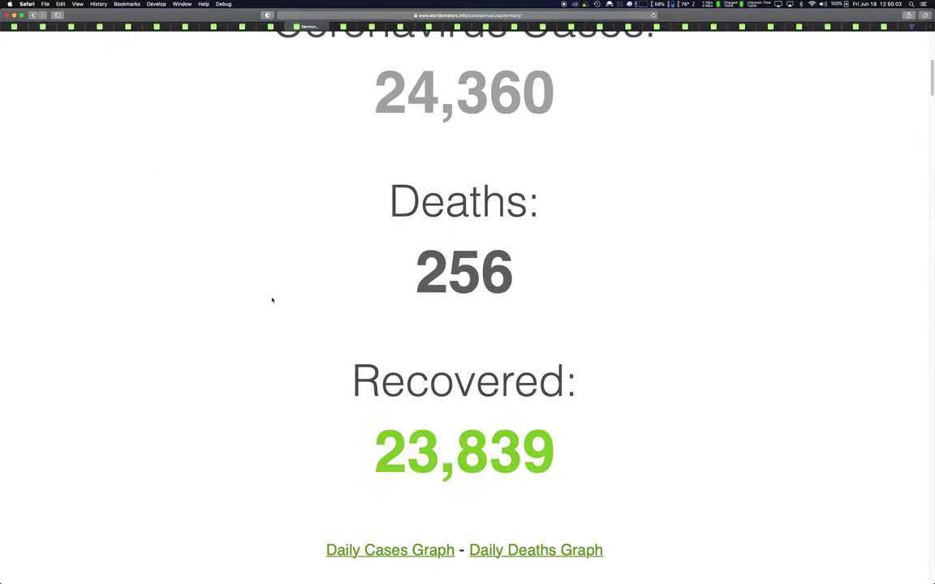
pyautogui.scroll(-2, 272, 300)
pyautogui.scroll(-15, 271, 300)
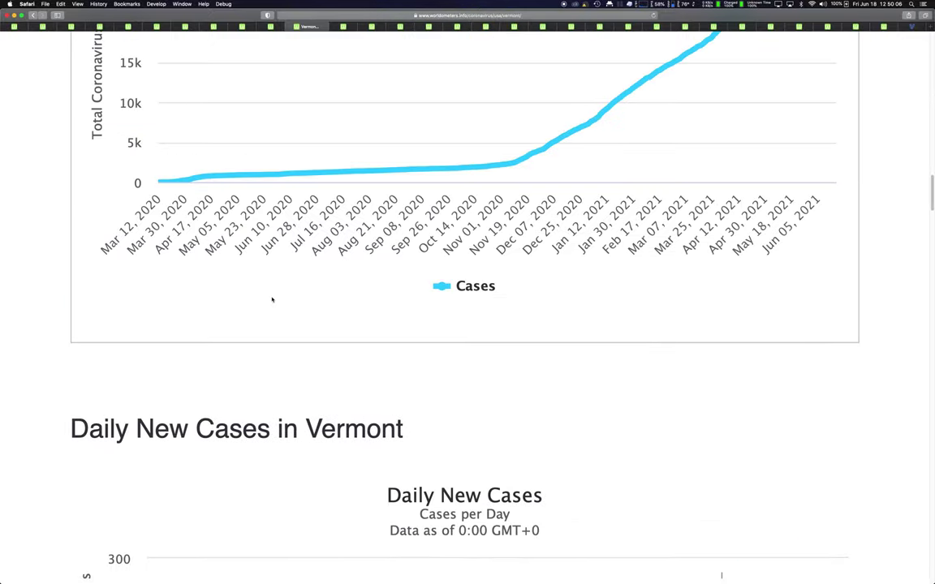
pyautogui.scroll(-4, 271, 300)
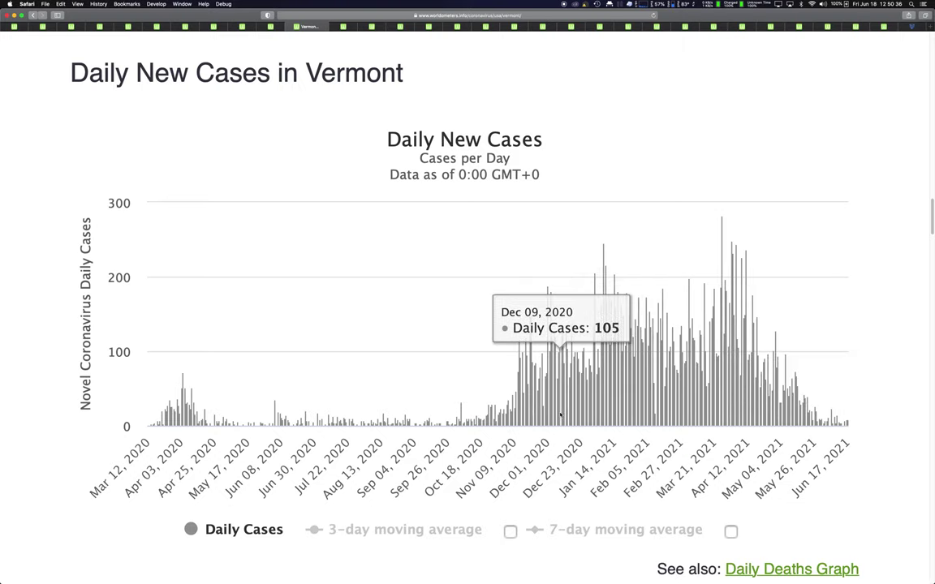
pyautogui.scroll(-3, 559, 415)
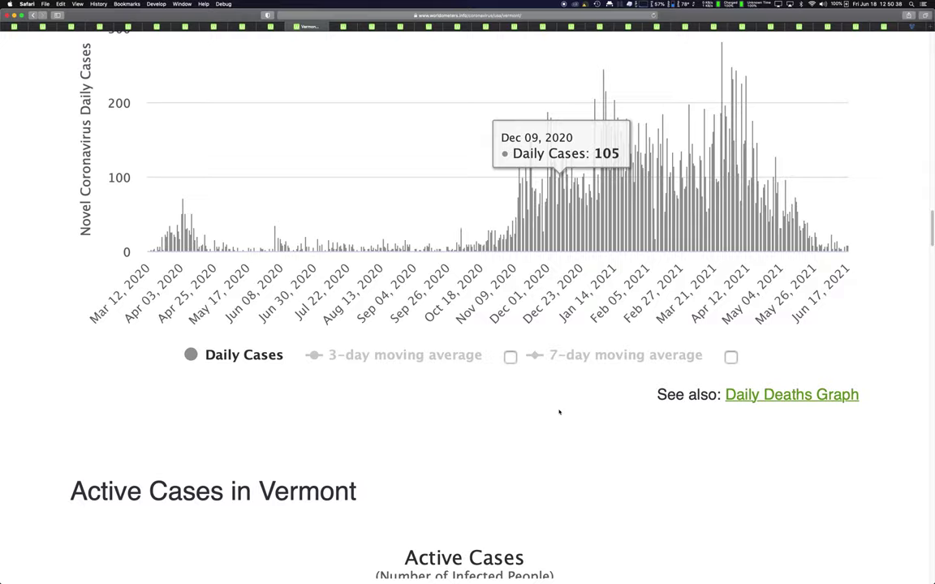
pyautogui.scroll(-5, 559, 413)
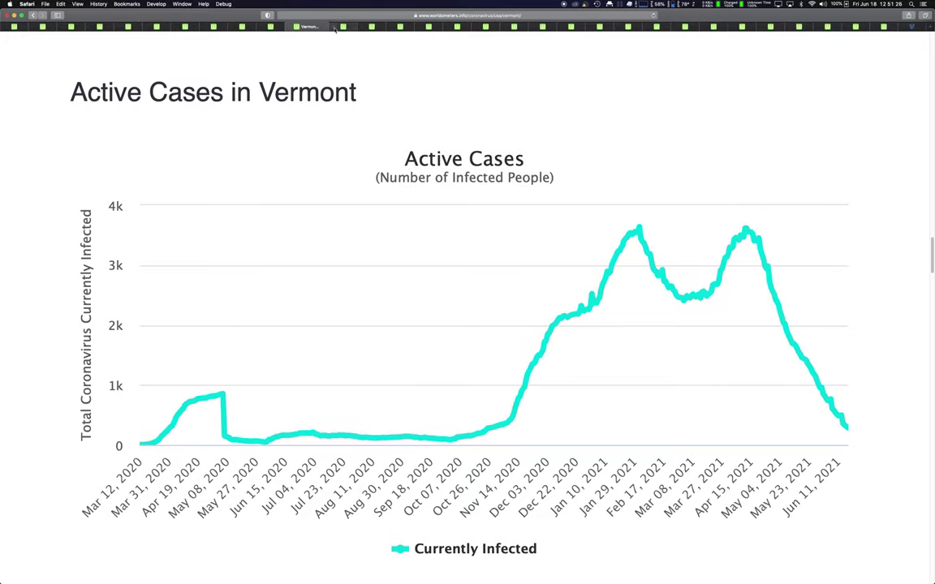
# Step: Bring up Hungary's country page and examine its Total Cases curve and Daily New Cases chart
pyautogui.click(336, 29)
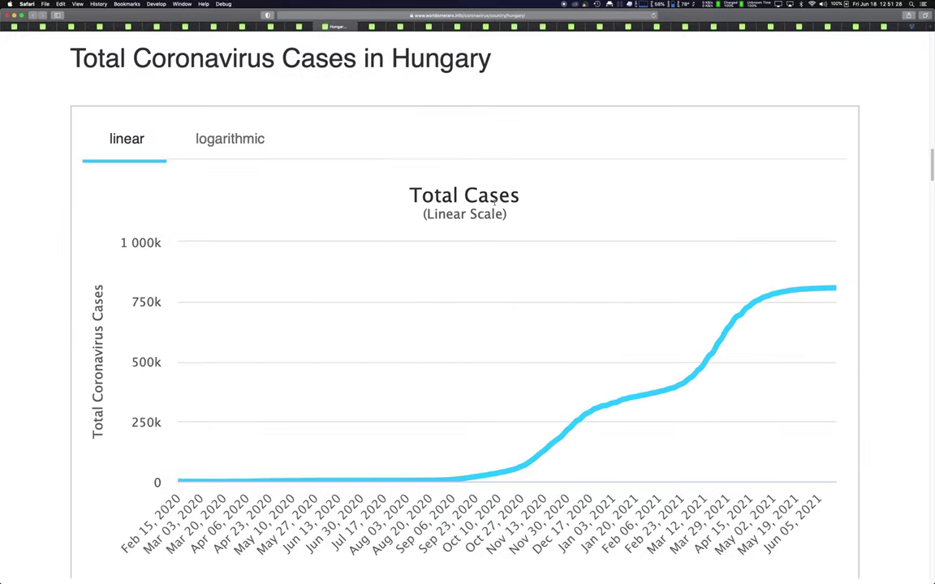
pyautogui.scroll(-10, 493, 204)
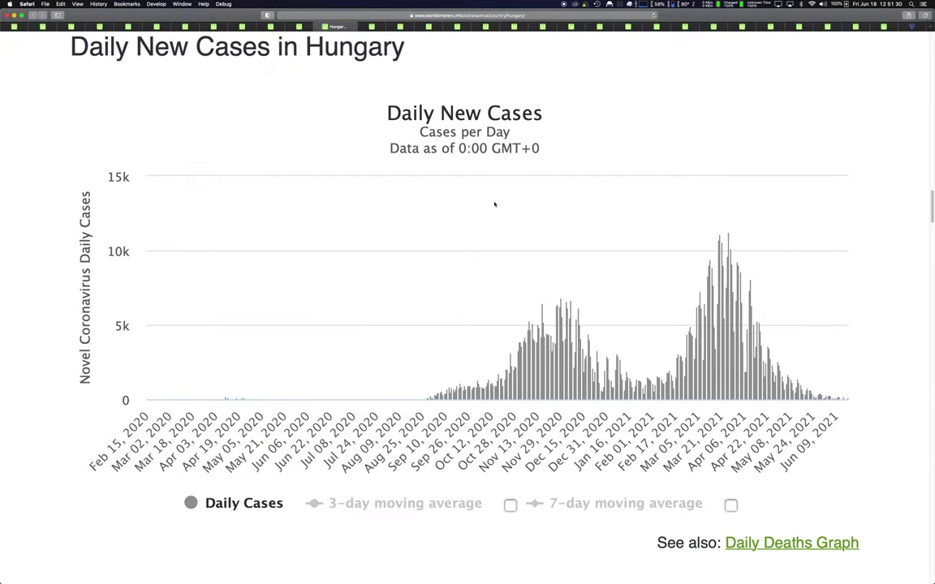
pyautogui.scroll(5, 493, 204)
pyautogui.scroll(-5, 494, 204)
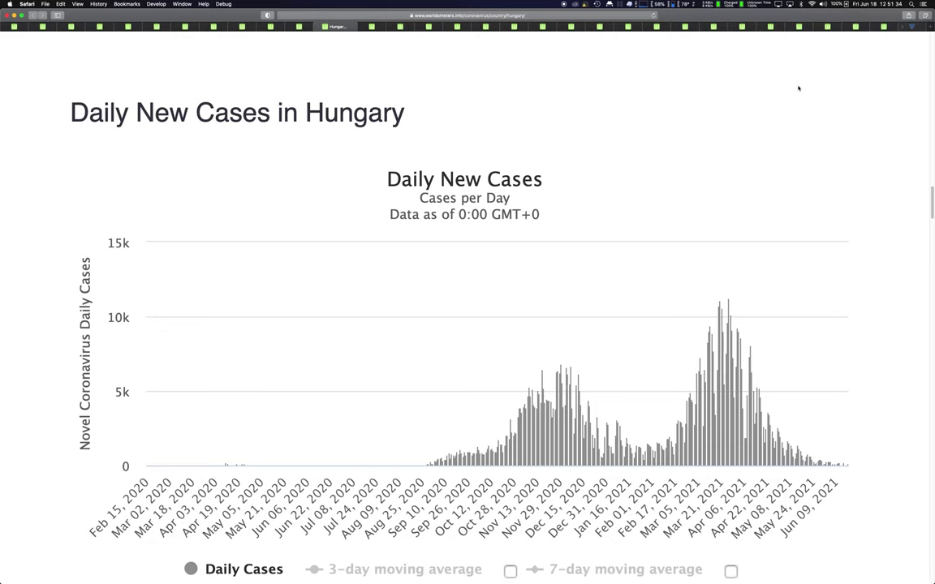
# Step: Return to the Excel sheet and review Hungary's full vaccination rate and weekly cases per million
pyautogui.press('super+Tab')
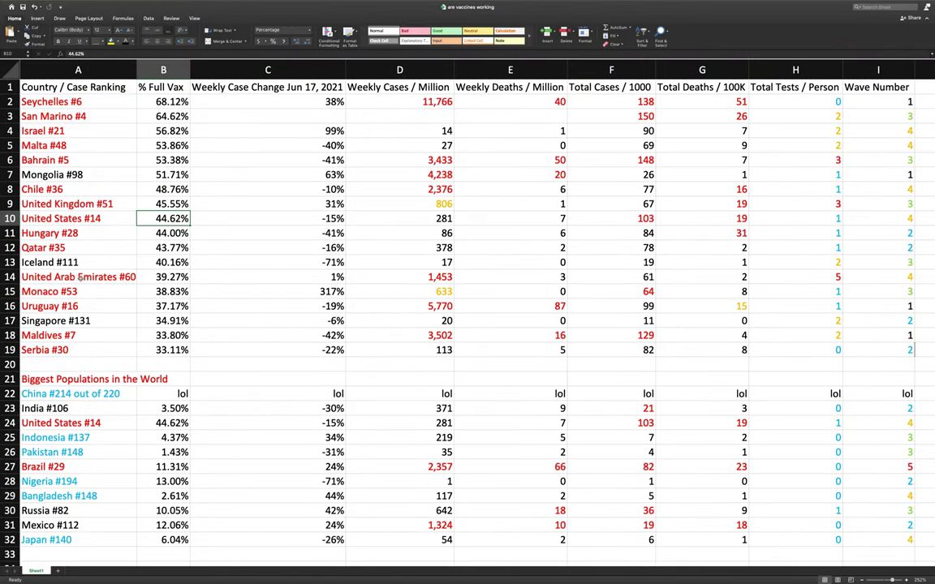
pyautogui.click(82, 300)
pyautogui.click(79, 233)
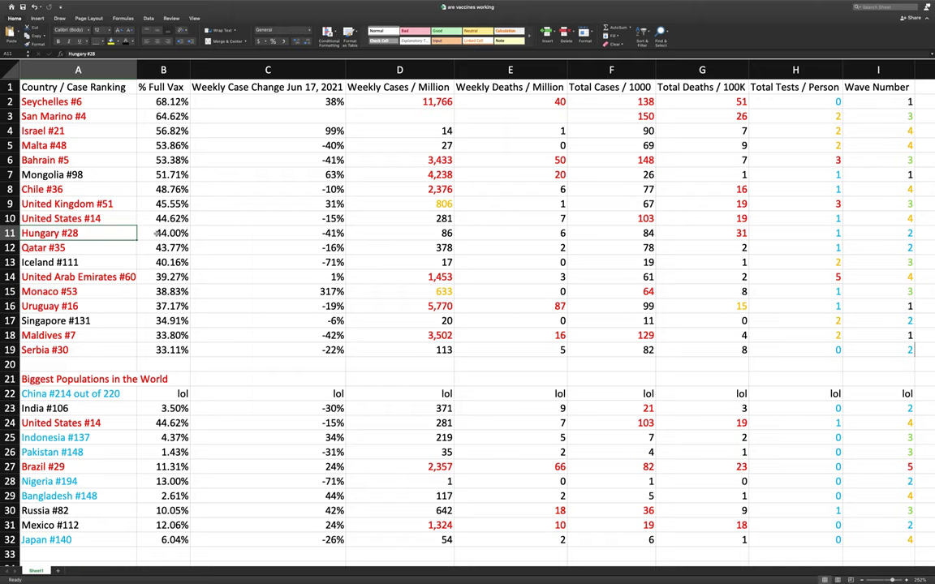
pyautogui.click(171, 233)
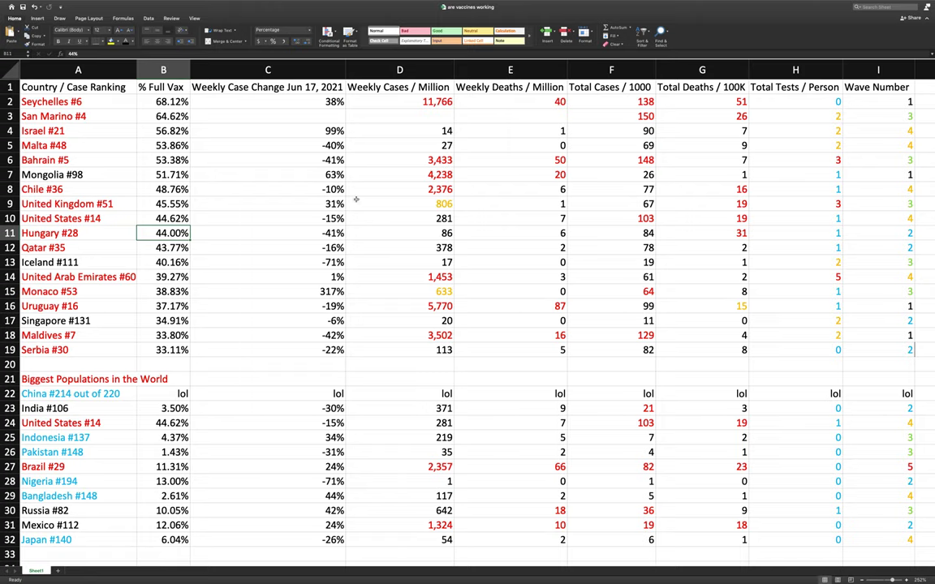
pyautogui.click(436, 233)
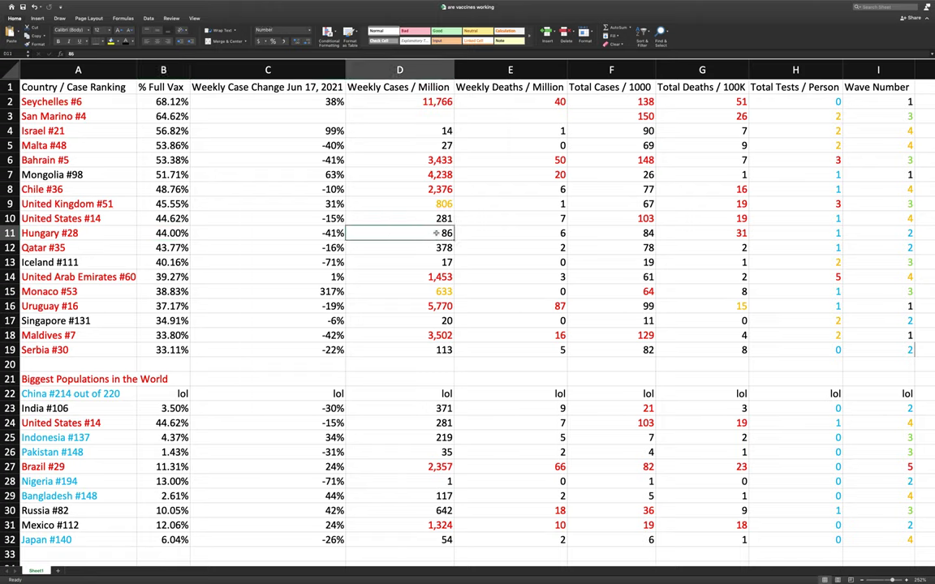
# Step: Review Hungary's weekly deaths, total cases, total deaths and tests per person, comparing its total deaths per 100K with Seychelles
pyautogui.click(555, 235)
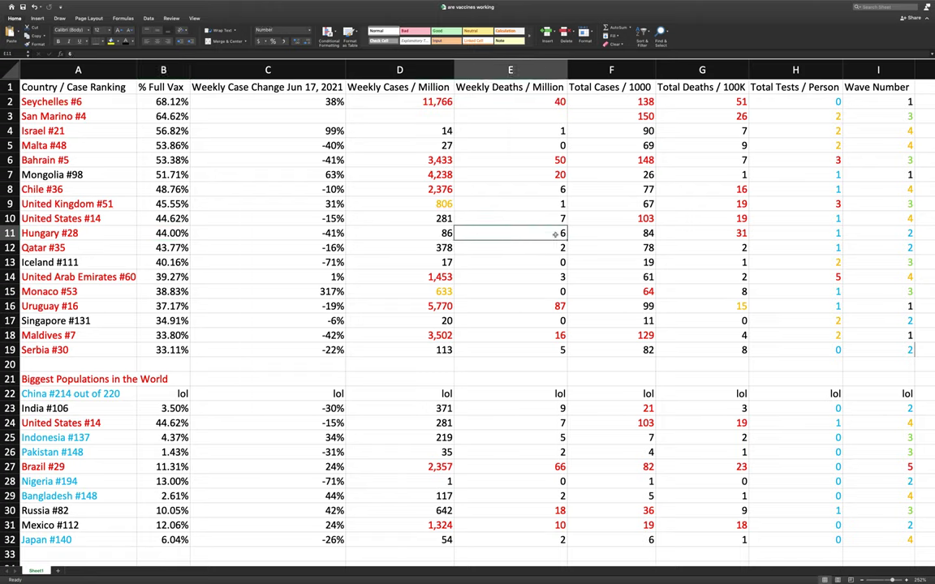
pyautogui.click(607, 234)
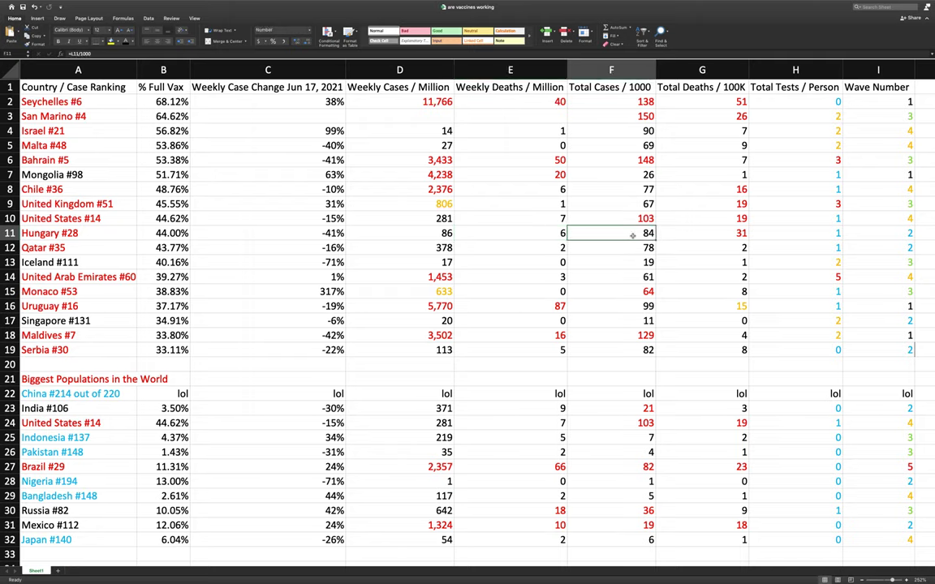
pyautogui.click(725, 233)
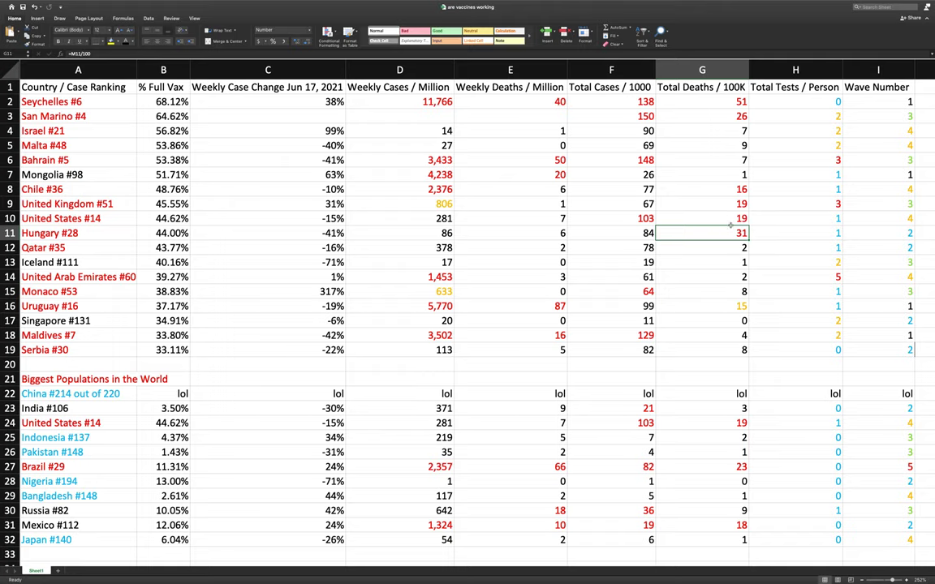
pyautogui.click(732, 101)
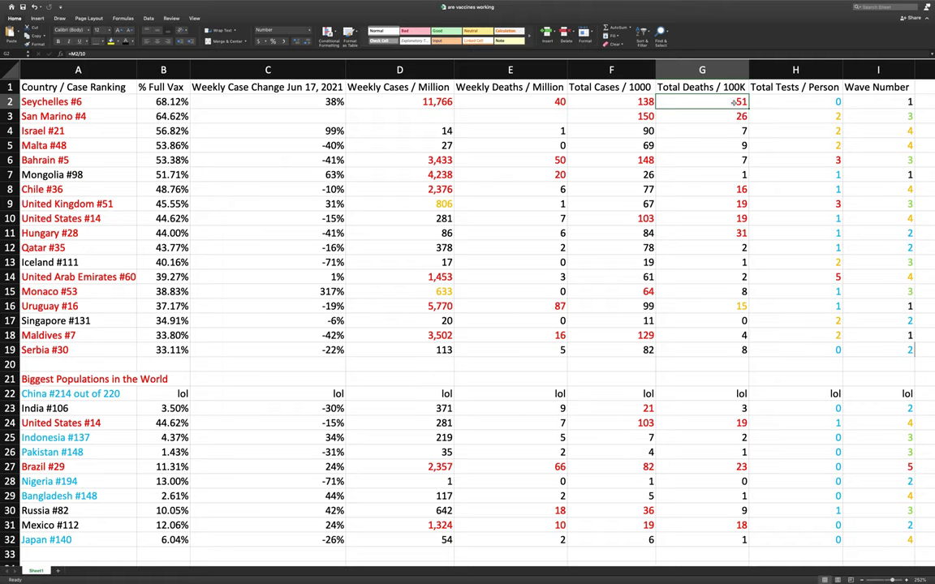
pyautogui.click(711, 230)
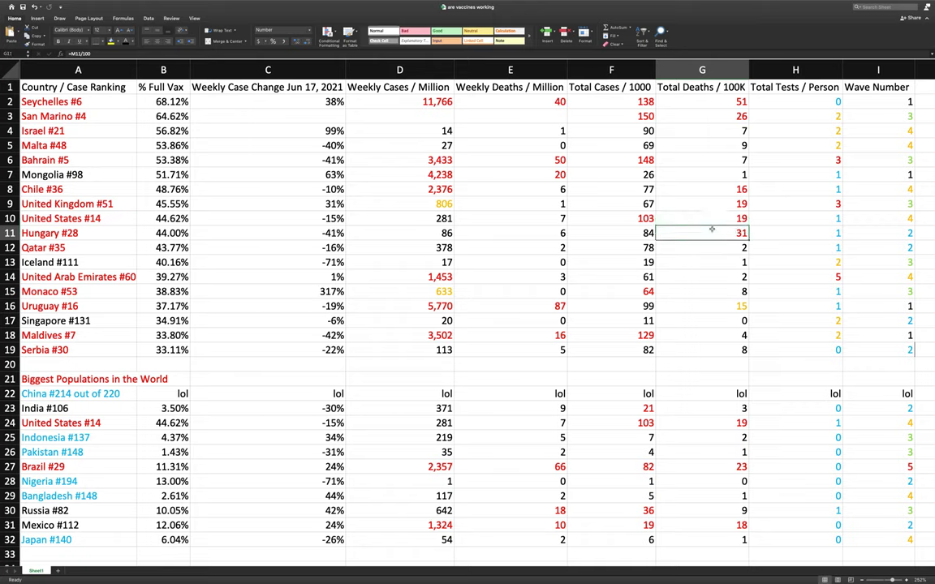
pyautogui.click(828, 232)
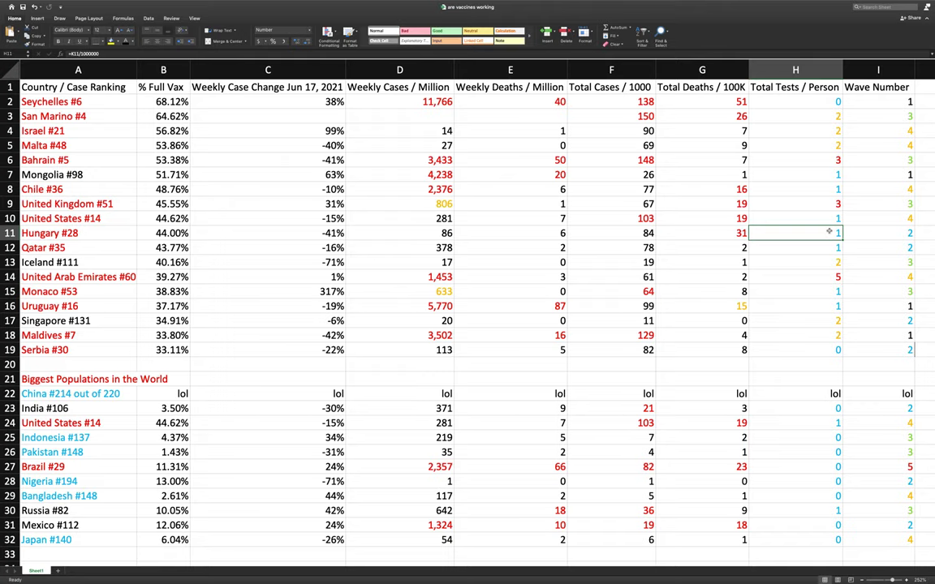
# Step: Switch to Safari and examine Hungary's Active Cases, Daily New Cases and Total Cases charts
pyautogui.press('super+Tab')
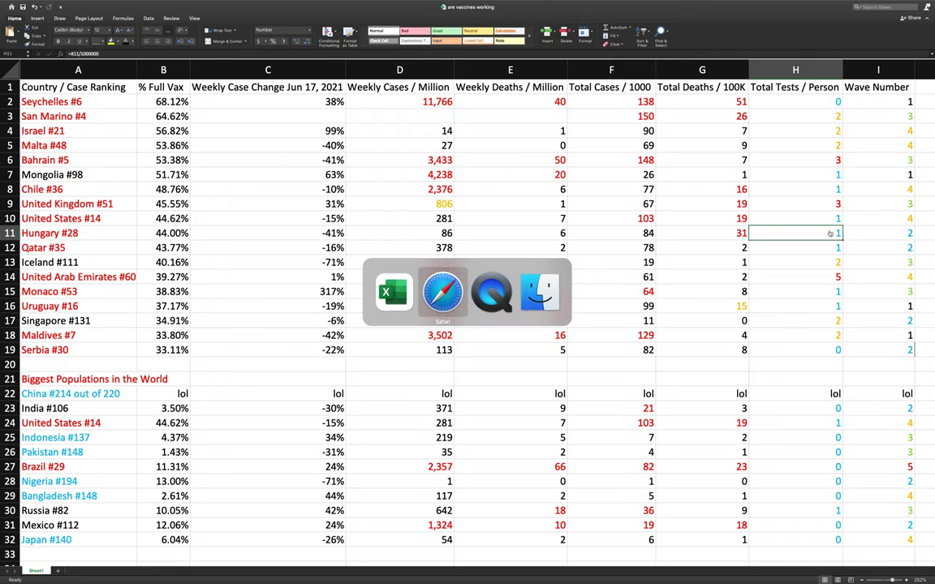
pyautogui.scroll(-10, 580, 320)
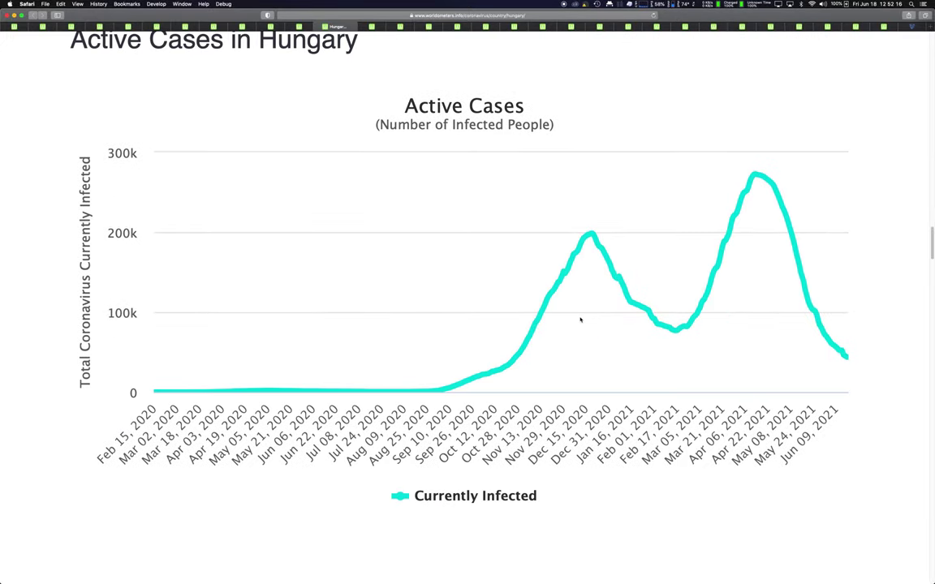
pyautogui.moveTo(655, 315)
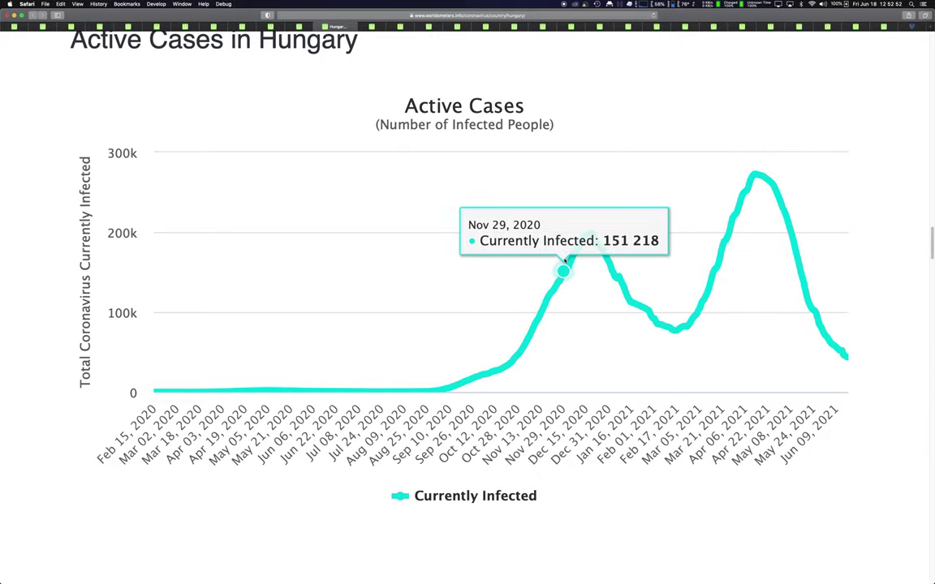
pyautogui.scroll(10, 456, 326)
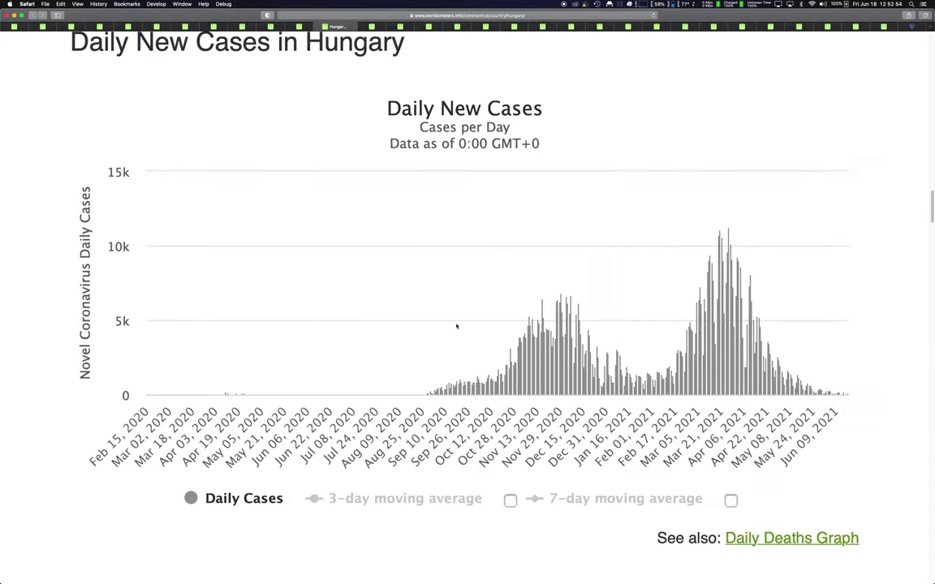
pyautogui.scroll(4, 456, 326)
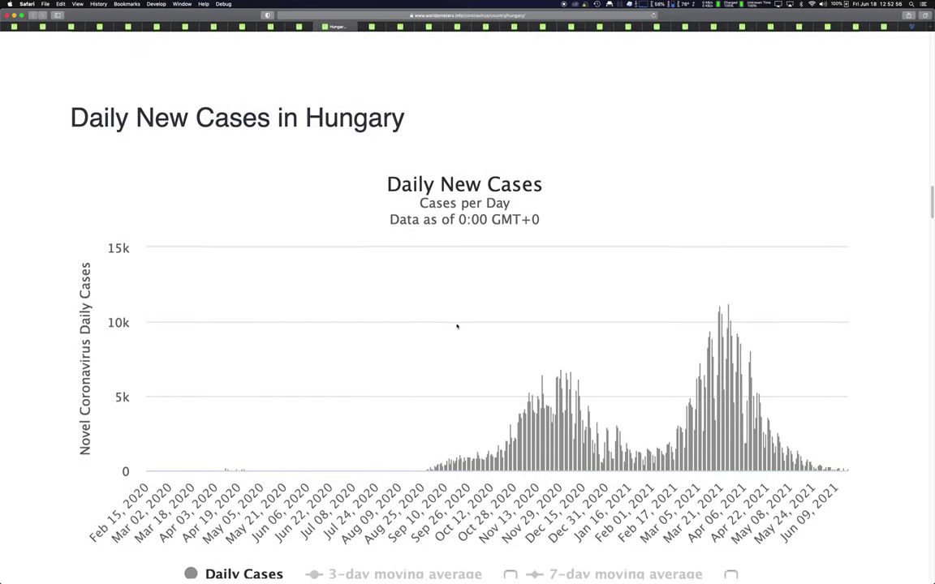
pyautogui.scroll(12, 456, 326)
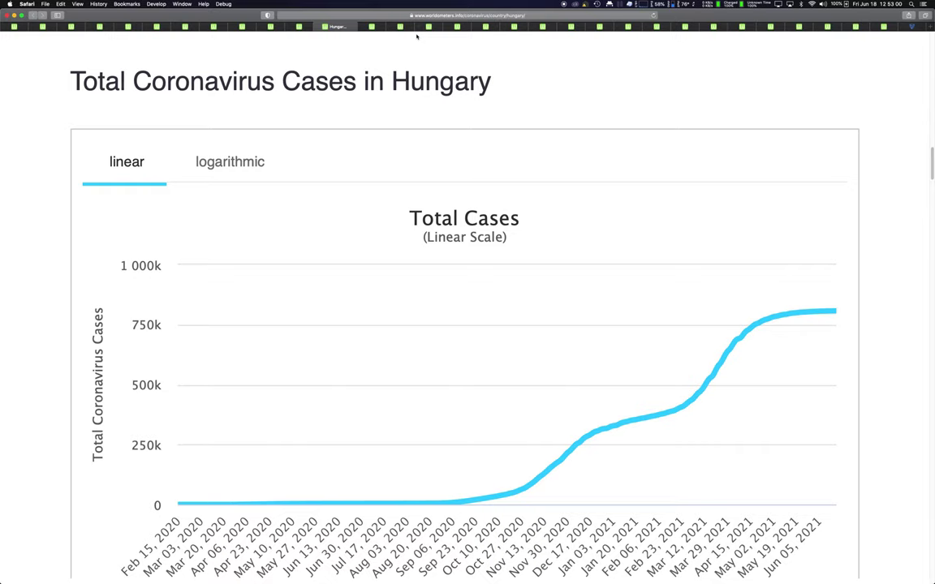
# Step: Locate Qatar in the Excel sheet, and bring up its Worldometers page in Safari to examine the Total Cases curve
pyautogui.press('super+Tab')
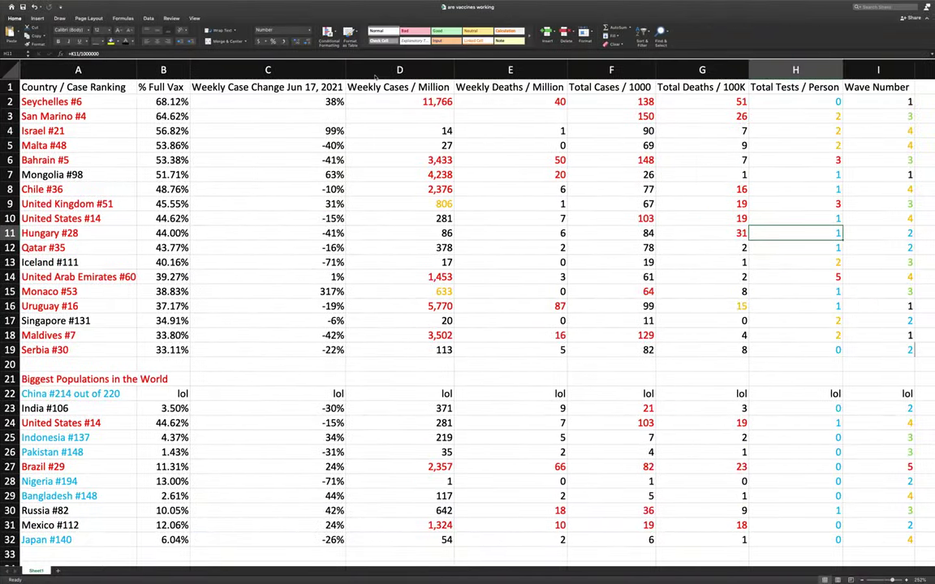
pyautogui.click(71, 251)
pyautogui.press('super+Tab')
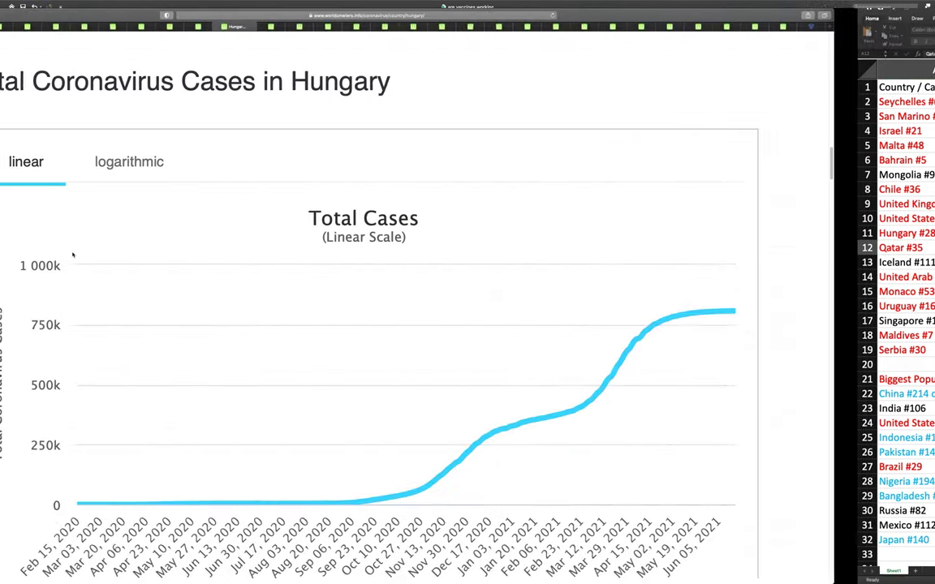
pyautogui.click(375, 27)
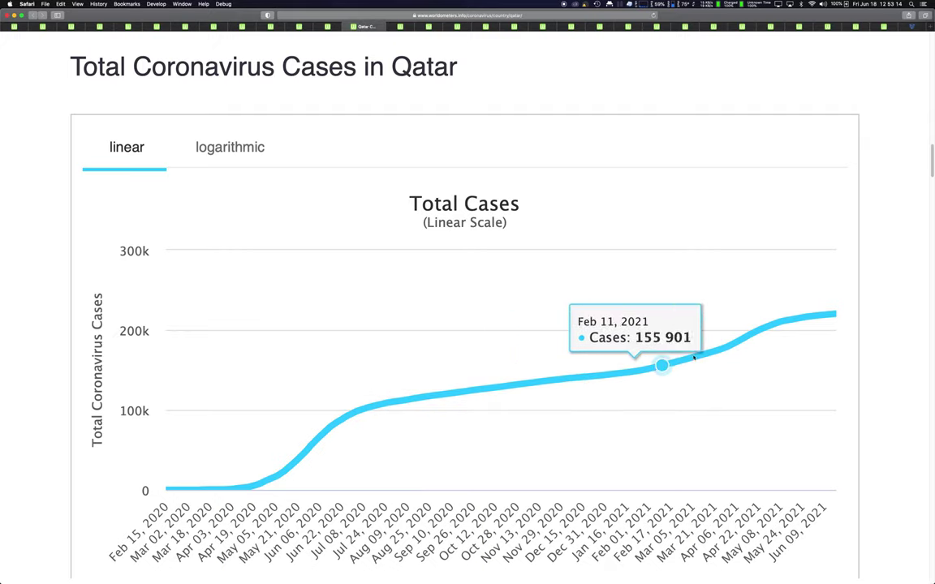
pyautogui.scroll(-5, 800, 351)
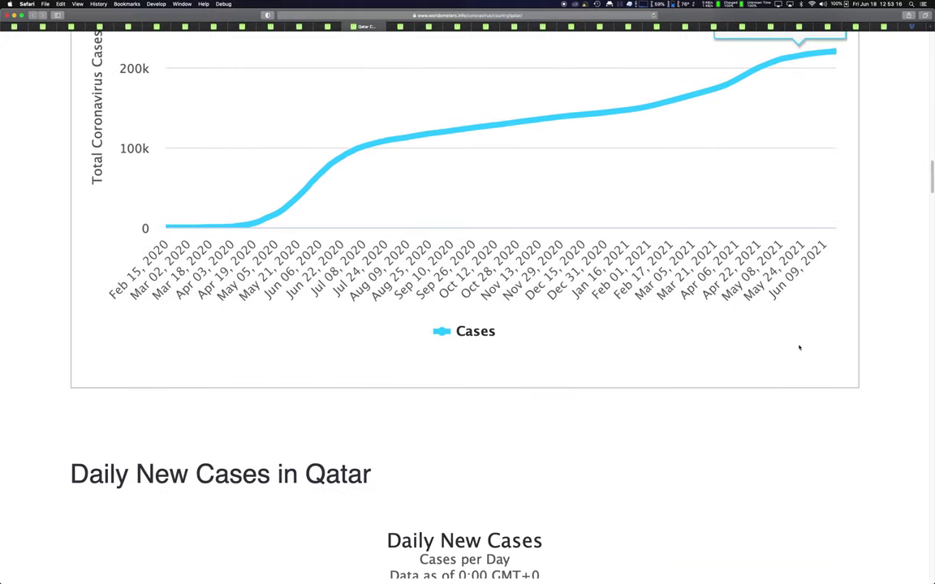
pyautogui.scroll(8, 799, 347)
pyautogui.scroll(-6, 799, 347)
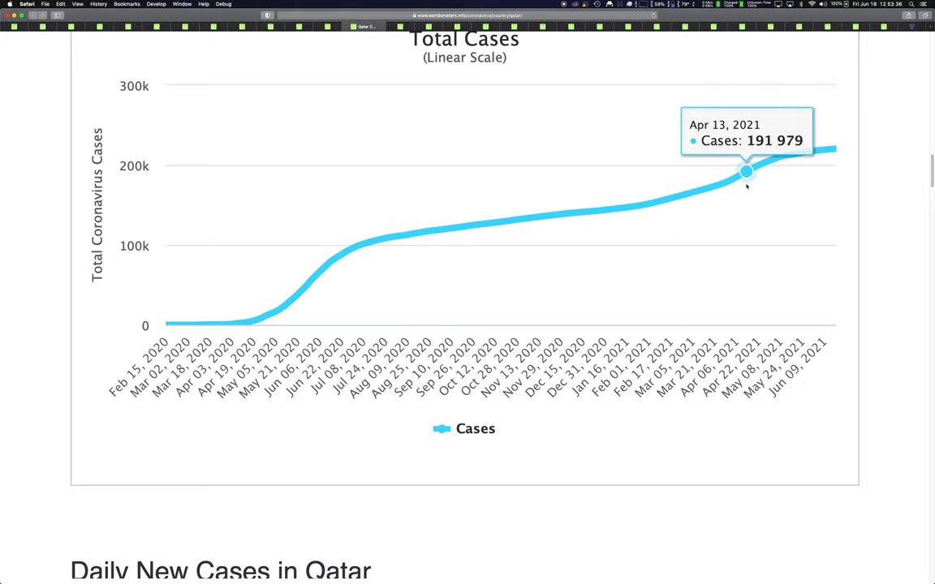
# Step: Examine Qatar's Daily New Cases and Active Cases charts, including the rise from January to April 2021
pyautogui.scroll(-10, 746, 185)
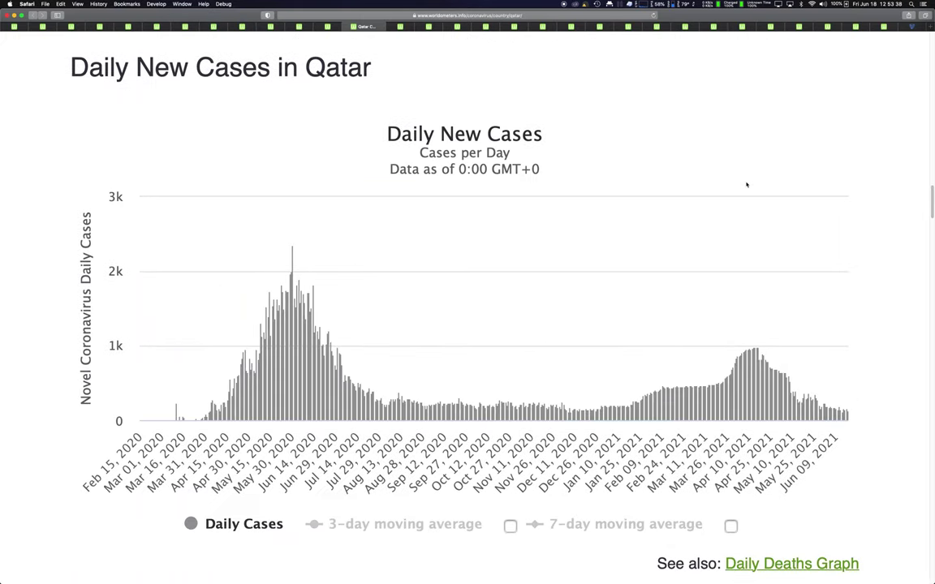
pyautogui.moveTo(664, 389)
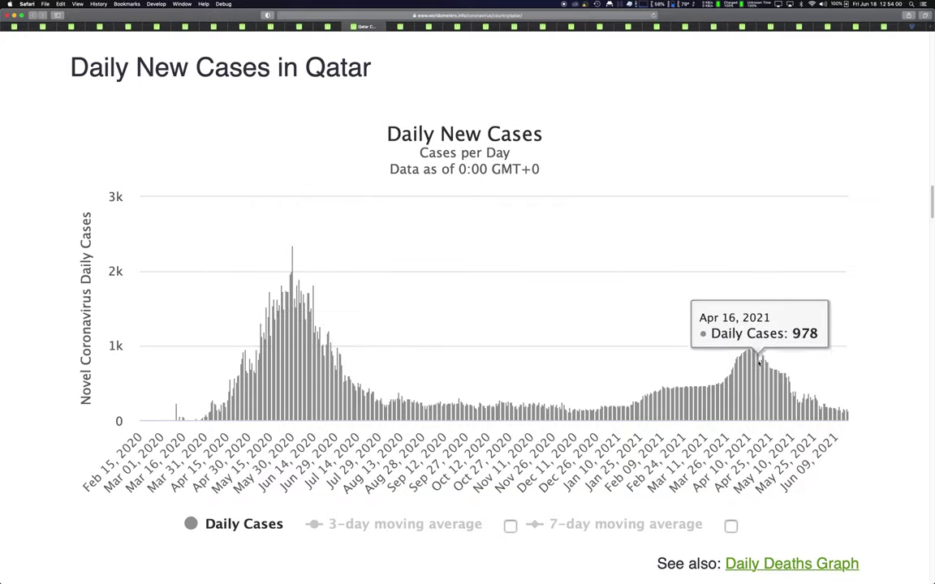
pyautogui.scroll(2, 660, 342)
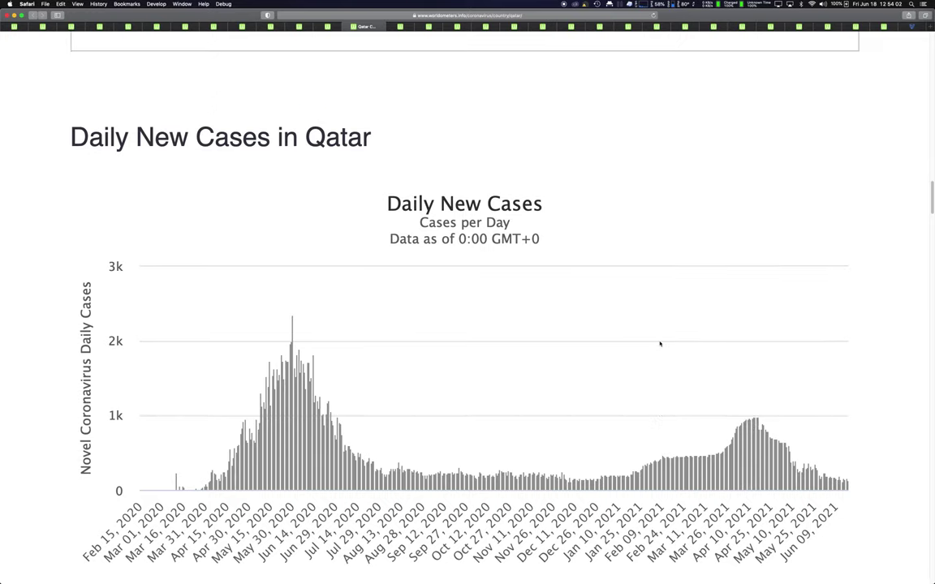
pyautogui.scroll(-5, 660, 342)
pyautogui.scroll(-5, 659, 343)
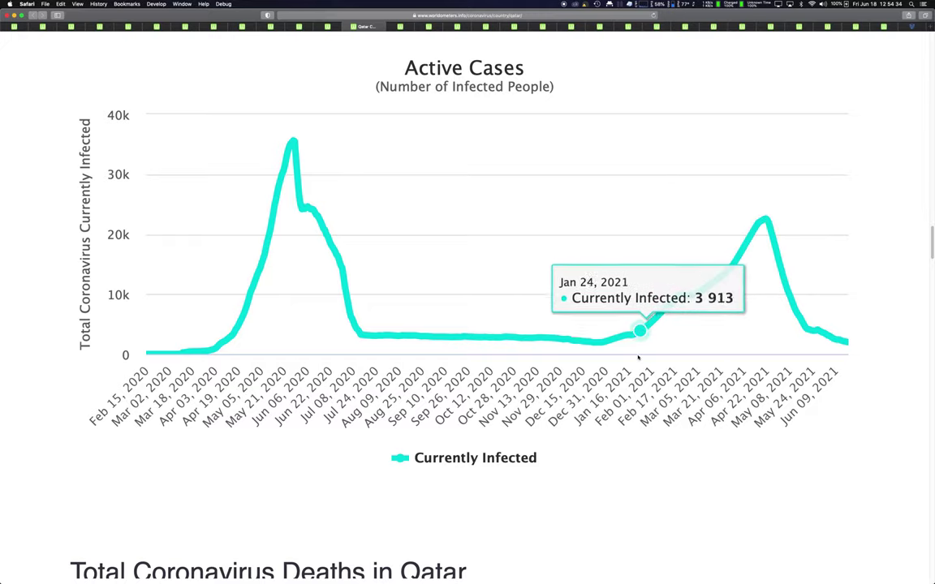
# Step: Bring up Iceland's country page and examine its Daily New Cases, Active Cases and Total Cases charts
pyautogui.click(397, 29)
pyautogui.scroll(-10, 341, 270)
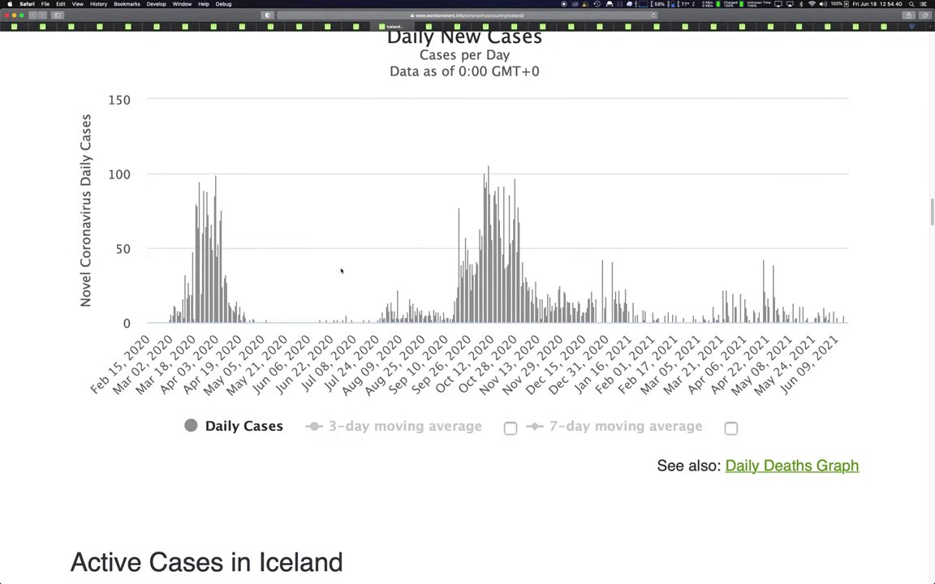
pyautogui.scroll(5, 340, 270)
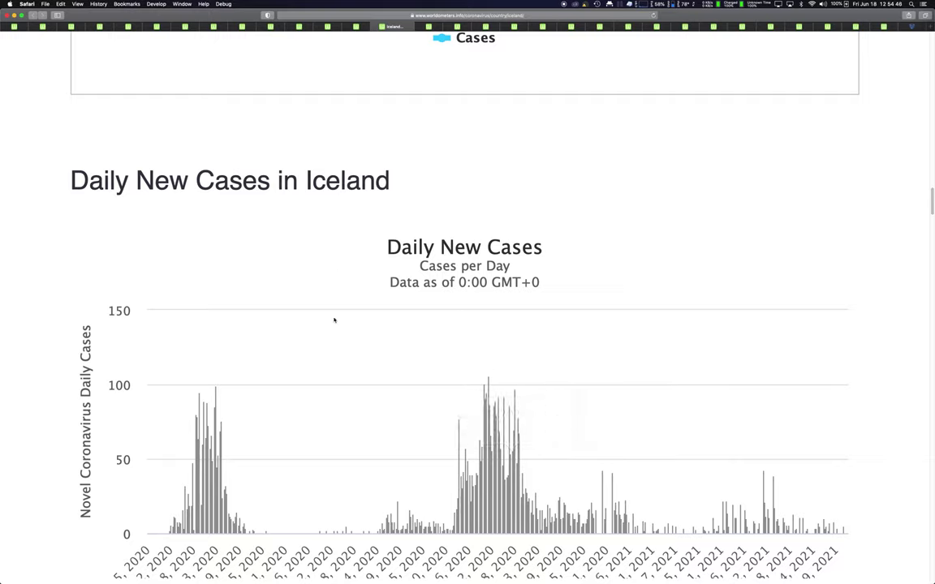
pyautogui.press('super+Tab')
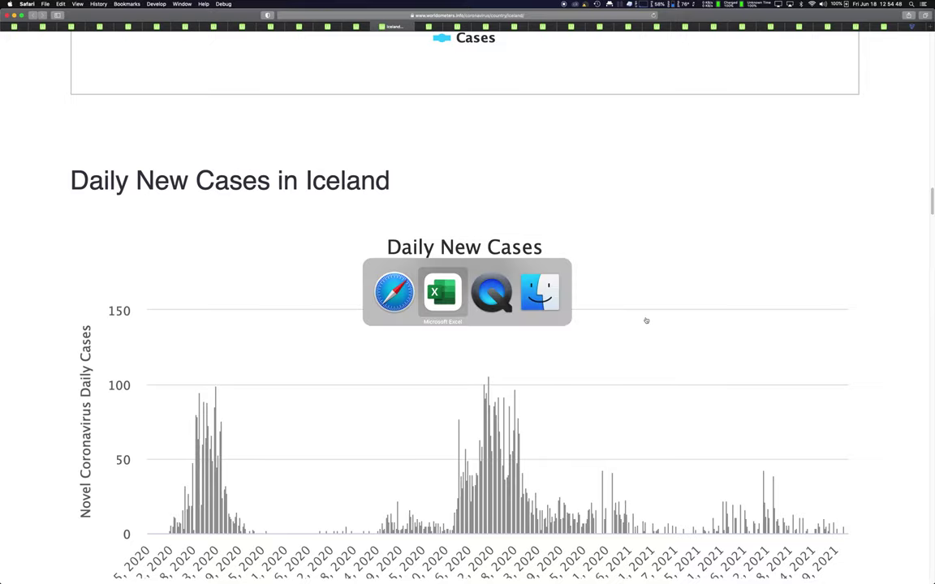
pyautogui.press('Escape')
pyautogui.scroll(-10, 646, 320)
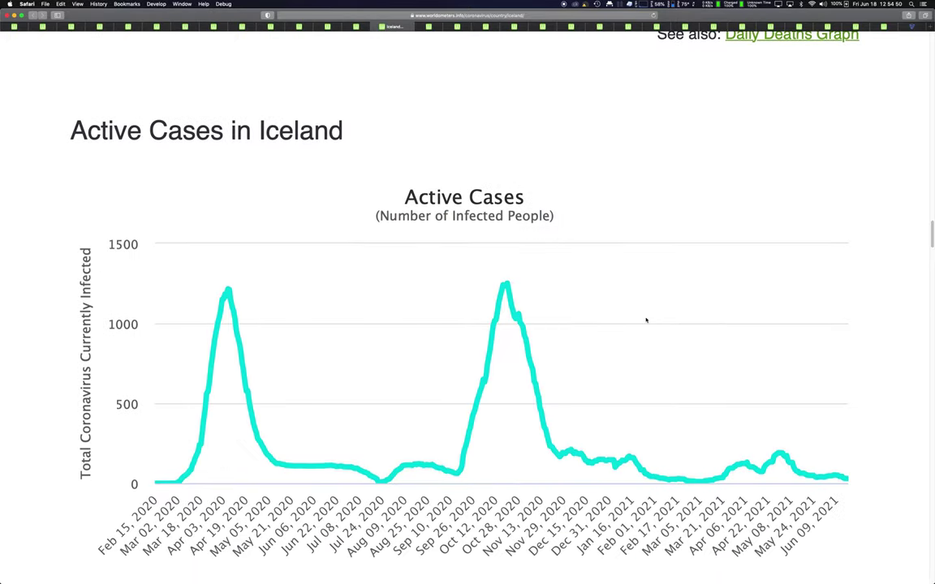
pyautogui.scroll(-1, 646, 320)
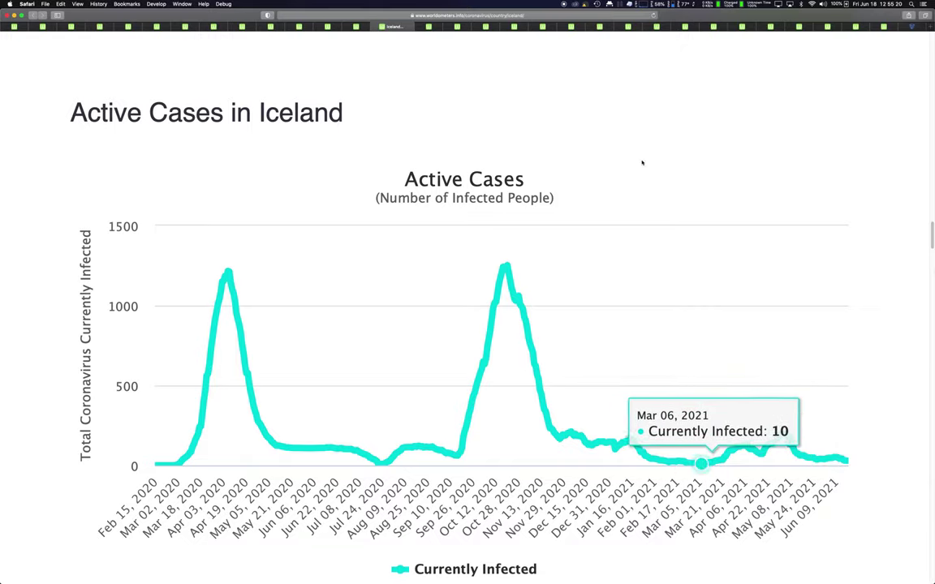
pyautogui.scroll(10, 560, 329)
pyautogui.scroll(3, 561, 331)
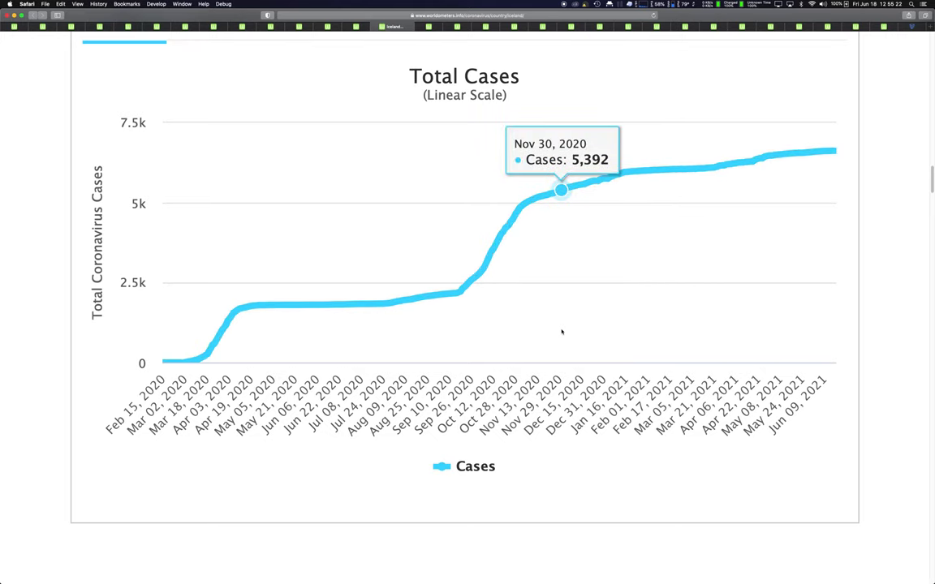
# Step: Switch to the Excel sheet and check the full vaccination rates of Iceland and the United Arab Emirates
pyautogui.press('super+Tab')
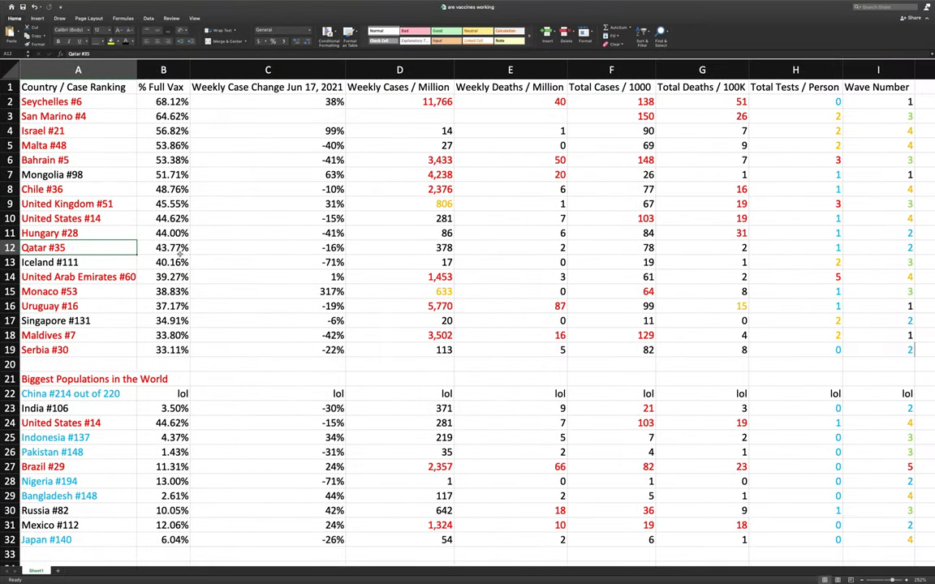
pyautogui.click(179, 261)
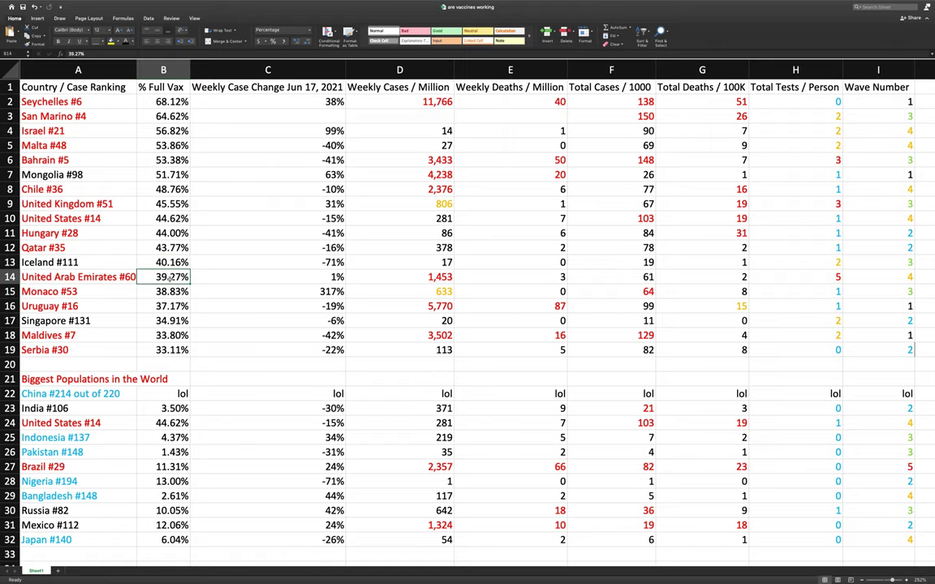
# Step: Examine the Total Cases and Daily New Cases charts on the United Arab Emirates page in Safari, and return to the Excel sheet
pyautogui.press('super+Tab')
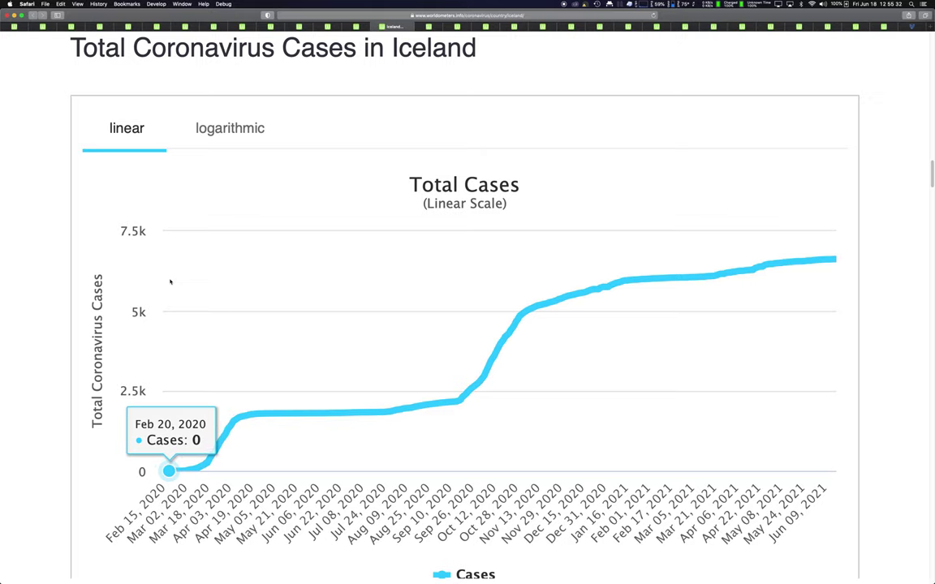
pyautogui.hotkey('ctrl', 'Tab')
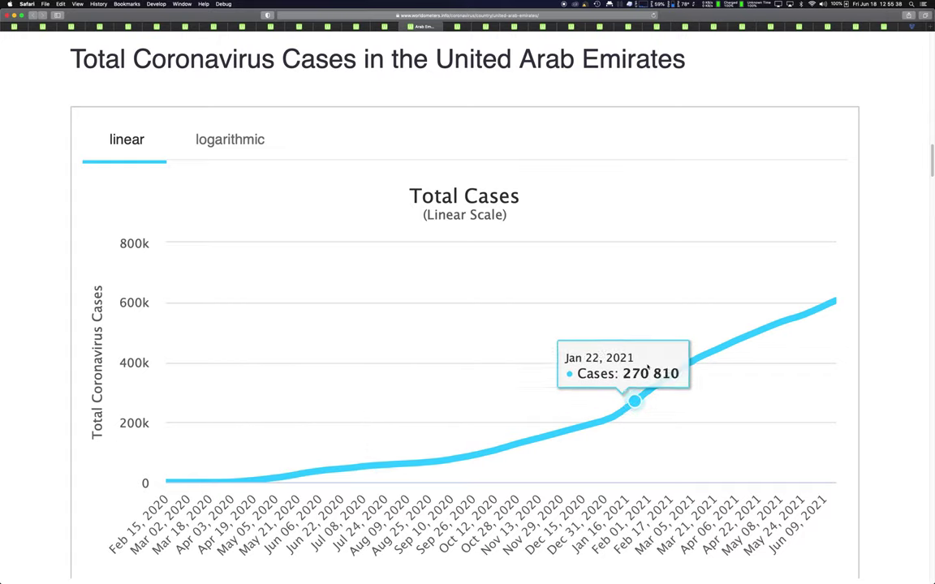
pyautogui.scroll(-5, 646, 401)
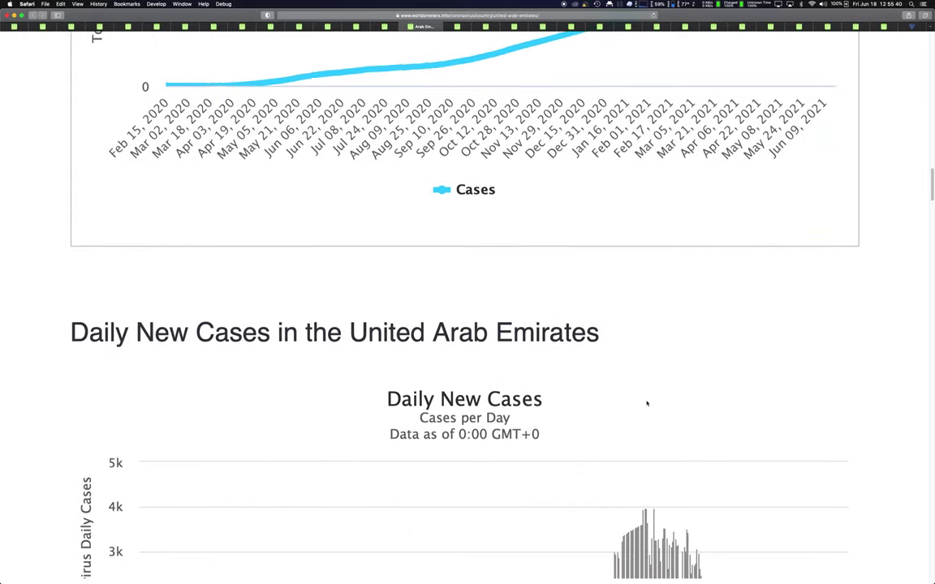
pyautogui.scroll(-2, 647, 402)
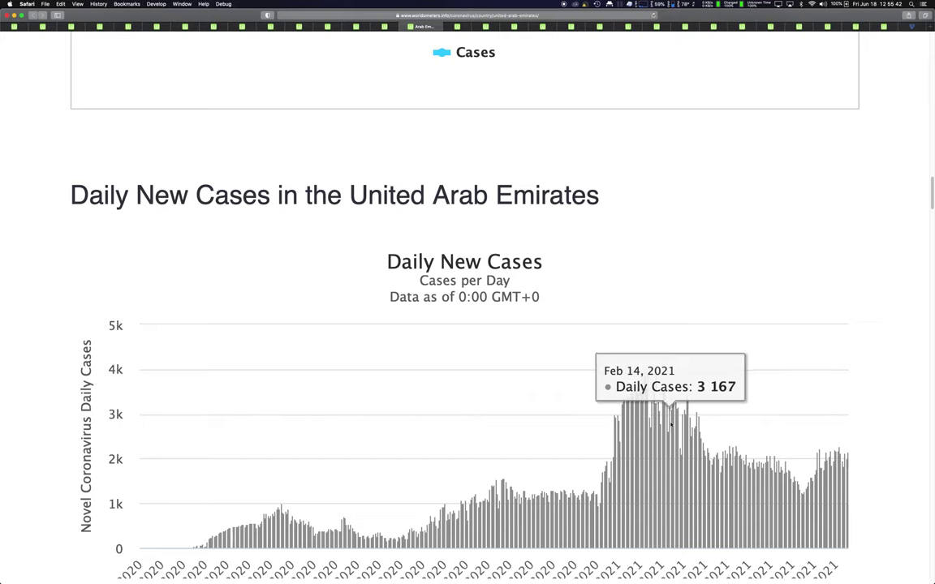
pyautogui.scroll(-1, 674, 381)
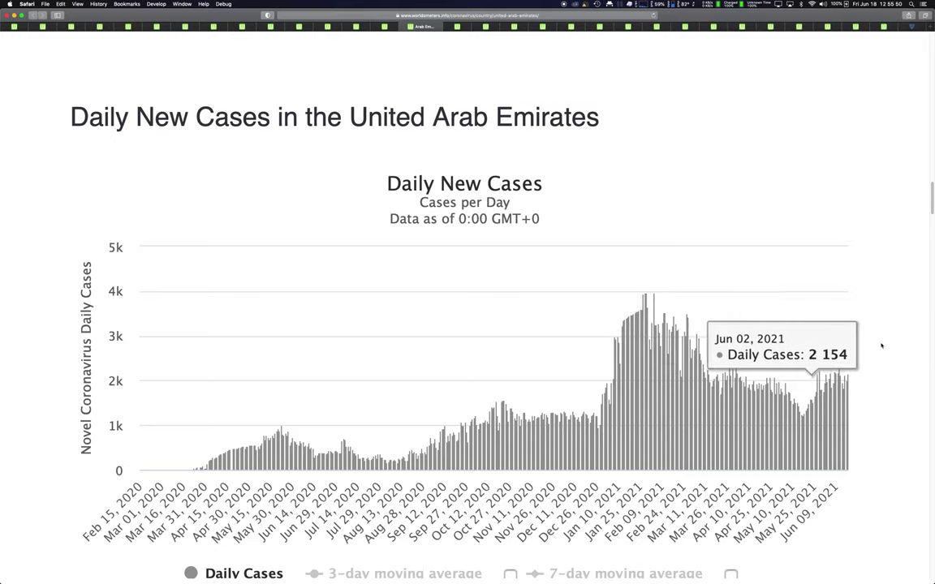
pyautogui.hotkey('ctrl', 'Right')
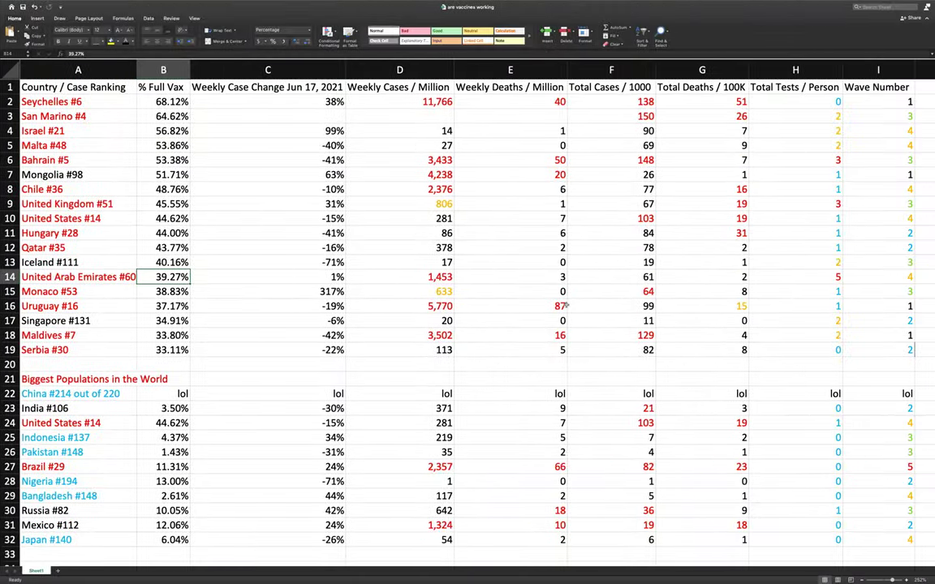
# Step: Check the United Arab Emirates' weekly cases per million, and examine the peaks on its Active Cases chart in Safari
pyautogui.click(436, 277)
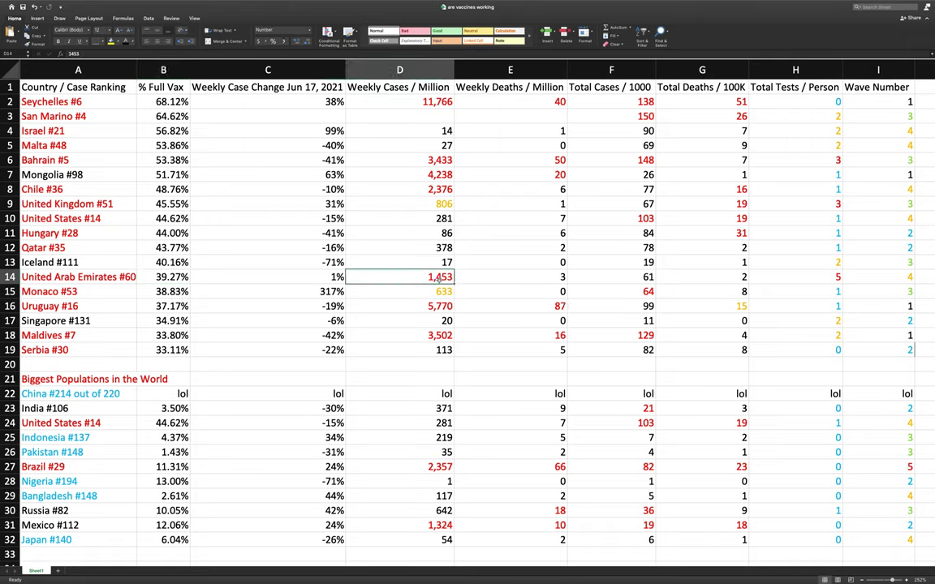
pyautogui.press('super+Tab')
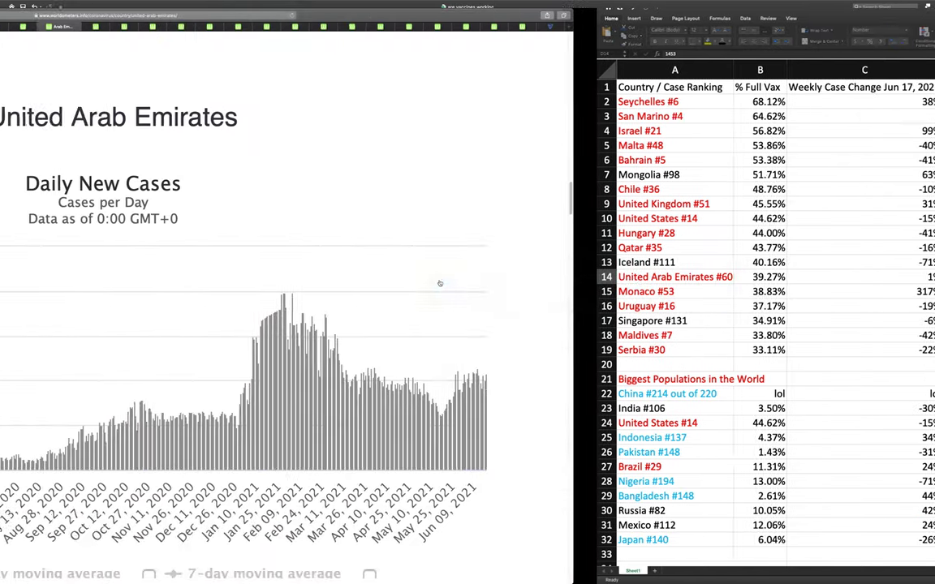
pyautogui.scroll(-10, 580, 393)
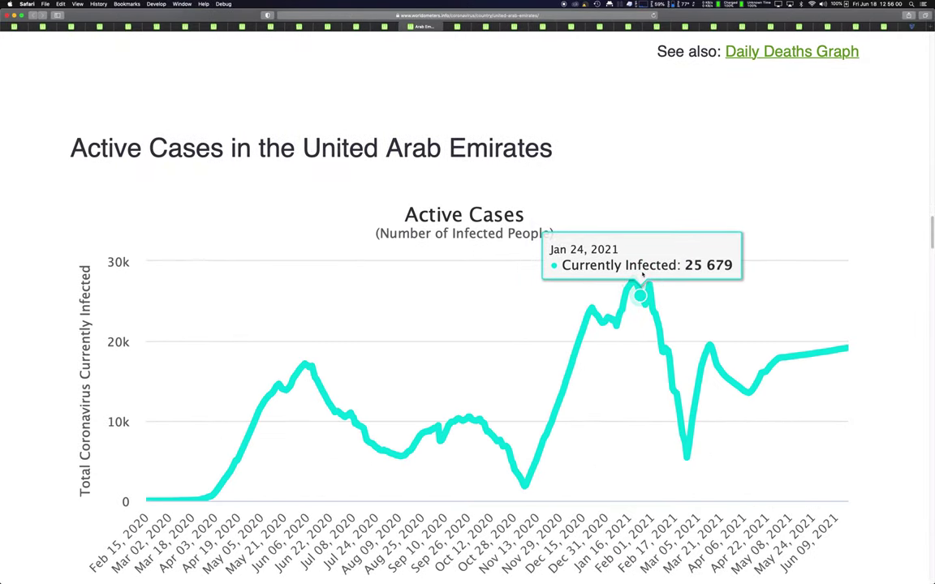
pyautogui.moveTo(631, 276)
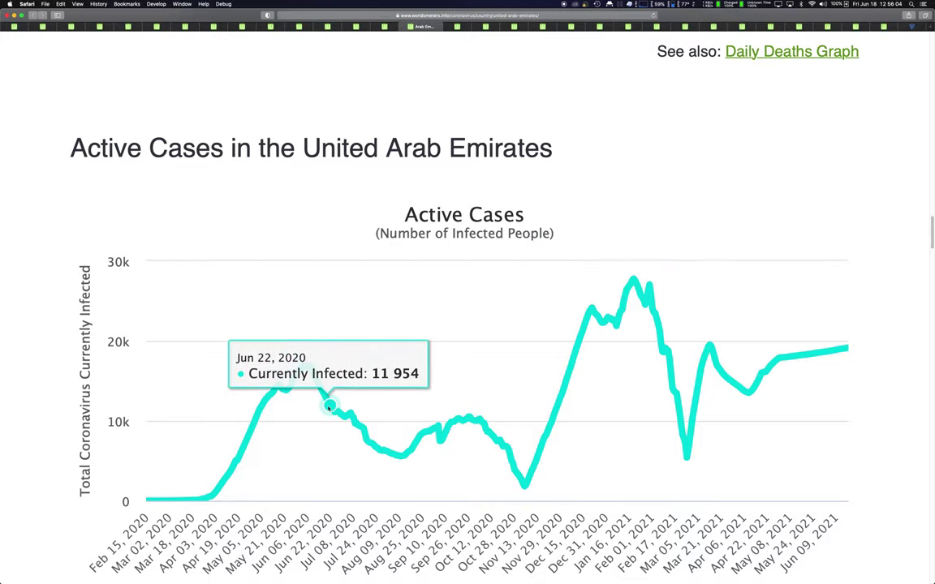
pyautogui.moveTo(311, 396)
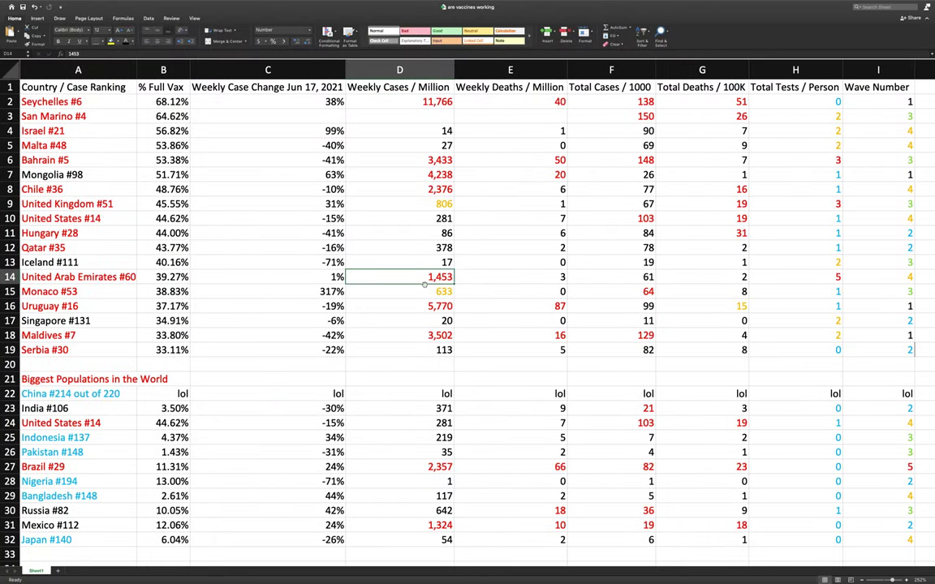
# Step: Review the United Arab Emirates row in the Excel sheet: weekly case change, weekly and total cases and deaths, wave number and tests per person
pyautogui.click(325, 276)
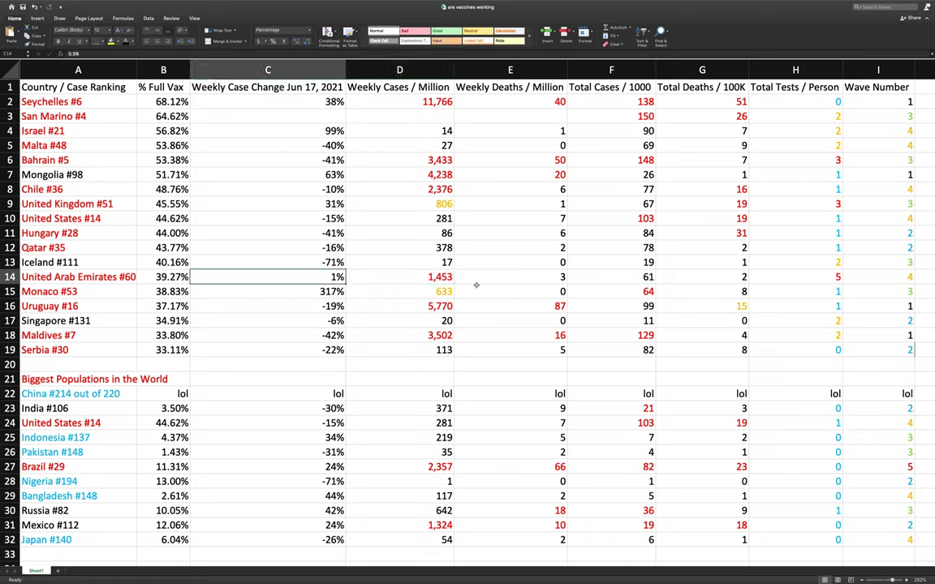
pyautogui.click(422, 281)
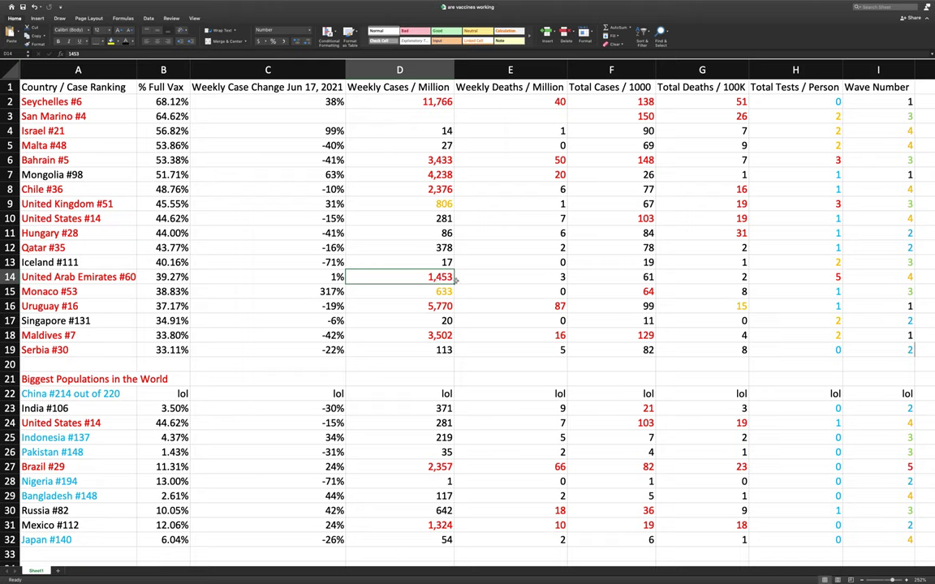
pyautogui.click(548, 279)
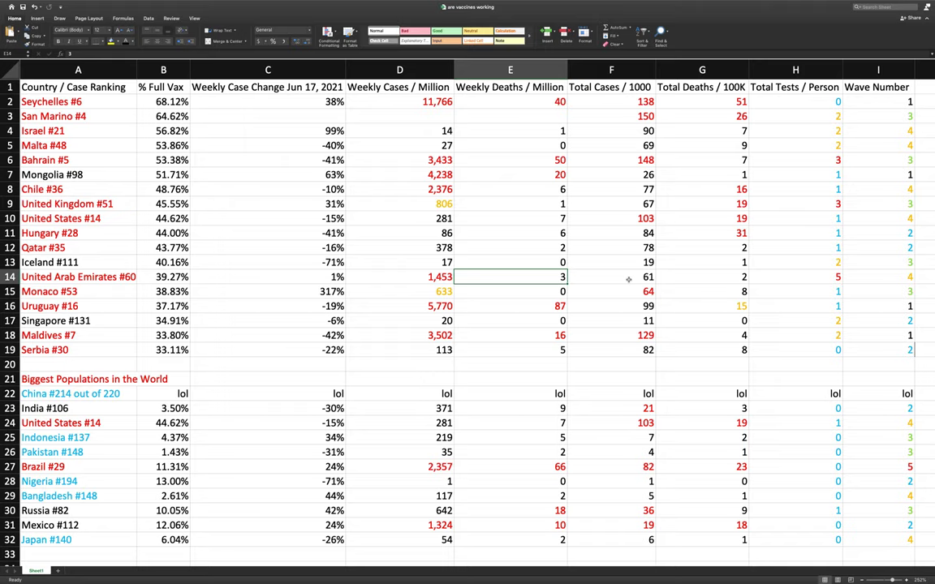
pyautogui.click(628, 279)
pyautogui.click(713, 277)
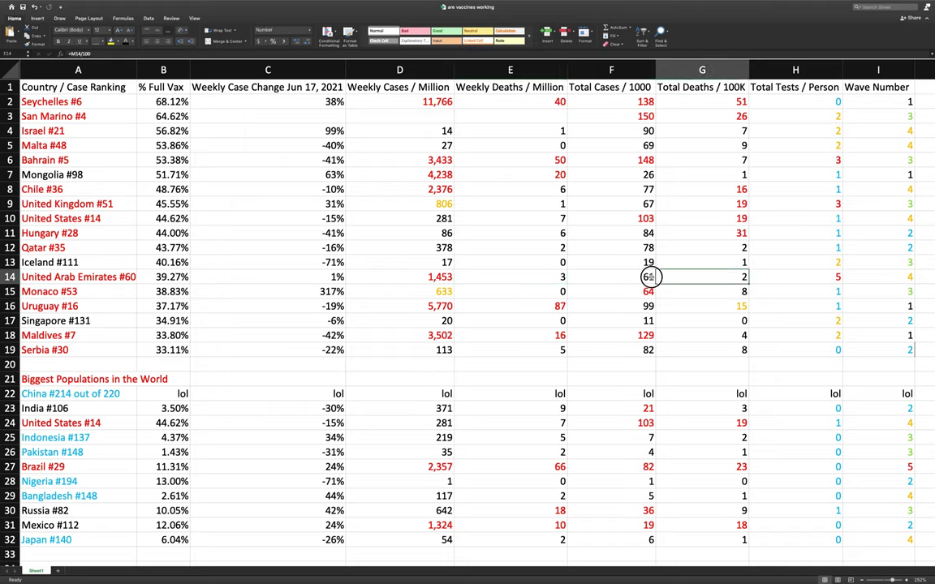
pyautogui.keyDown('shift'); pyautogui.click(651, 277); pyautogui.keyUp('shift')
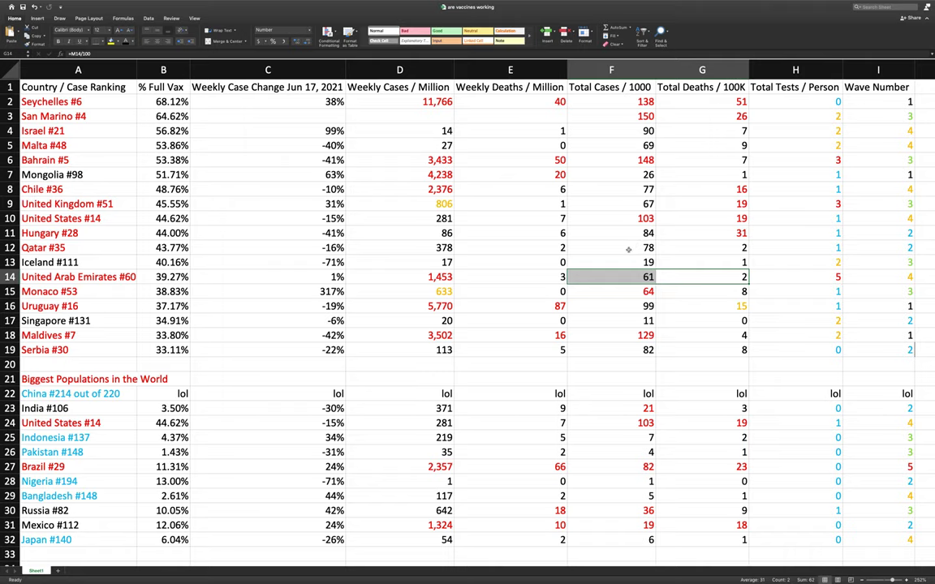
pyautogui.click(827, 277)
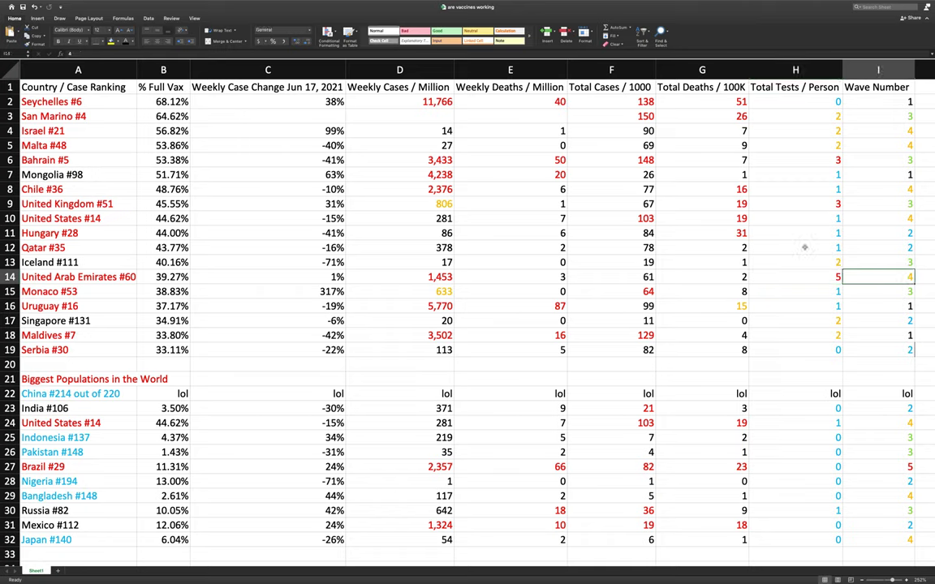
pyautogui.moveTo(768, 274)
pyautogui.mouseDown()
pyautogui.moveTo(799, 274)
pyautogui.moveTo(779, 274)
pyautogui.mouseUp()
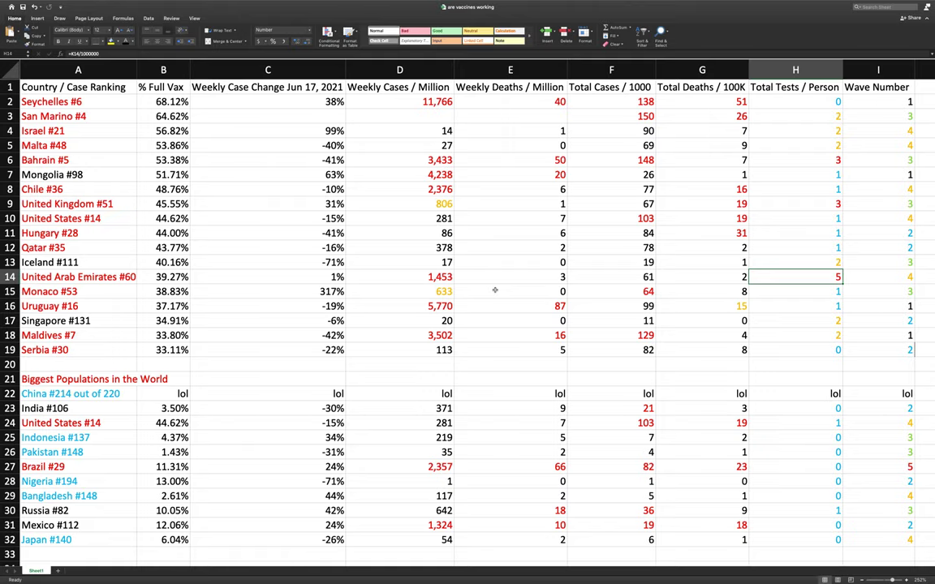
# Step: Switch to Safari, bring up Monaco's country page and examine its Daily New Cases and Active Cases charts
pyautogui.hotkey('ctrl', 'Left')
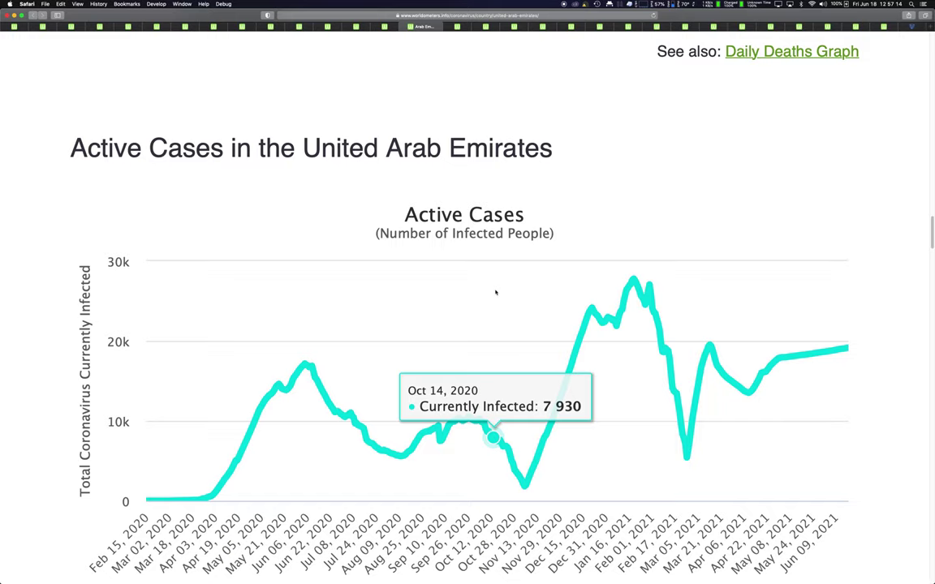
pyautogui.hotkey('ctrl', 'Tab')
pyautogui.scroll(-5, 496, 263)
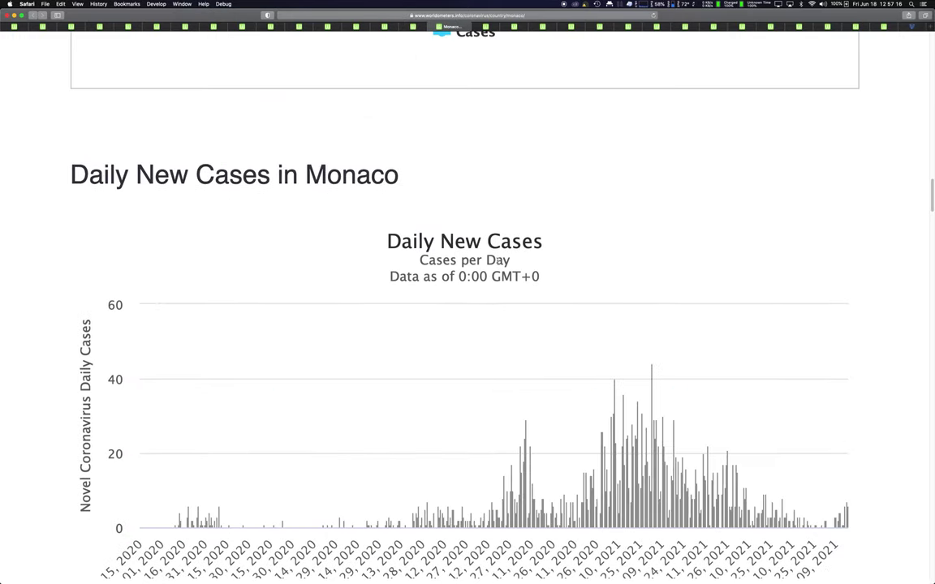
pyautogui.scroll(-6, 594, 386)
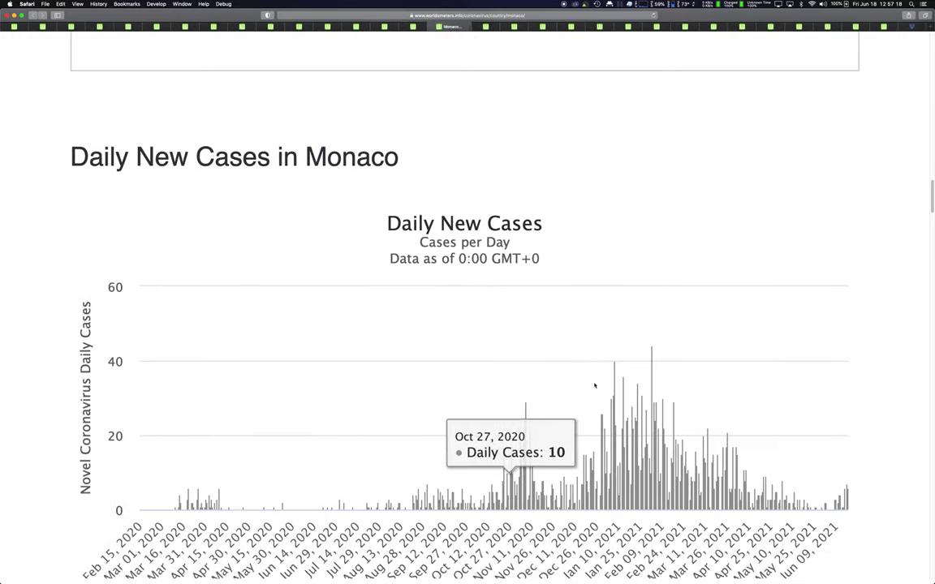
pyautogui.scroll(3, 594, 386)
pyautogui.scroll(5, 594, 386)
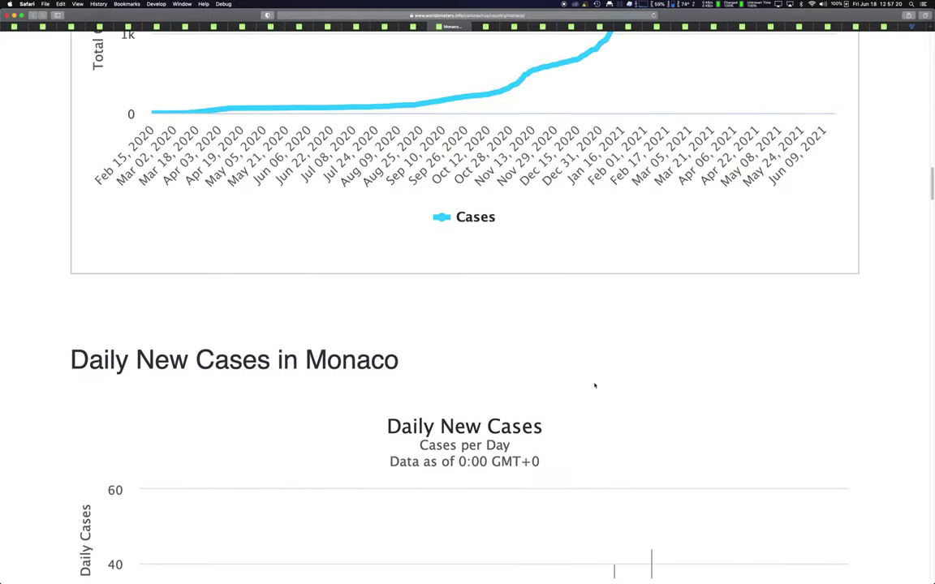
pyautogui.scroll(-8, 594, 386)
pyautogui.scroll(-2, 595, 386)
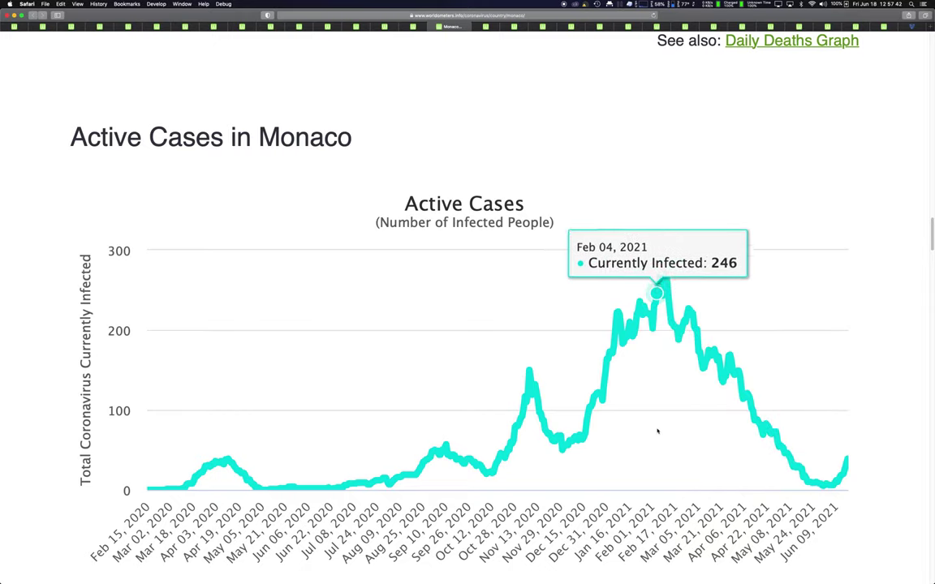
# Step: View Monaco's Total Deaths chart and compare it with the Daily New Cases and Active Cases charts for early 2021
pyautogui.scroll(-10, 657, 432)
pyautogui.scroll(-6, 657, 431)
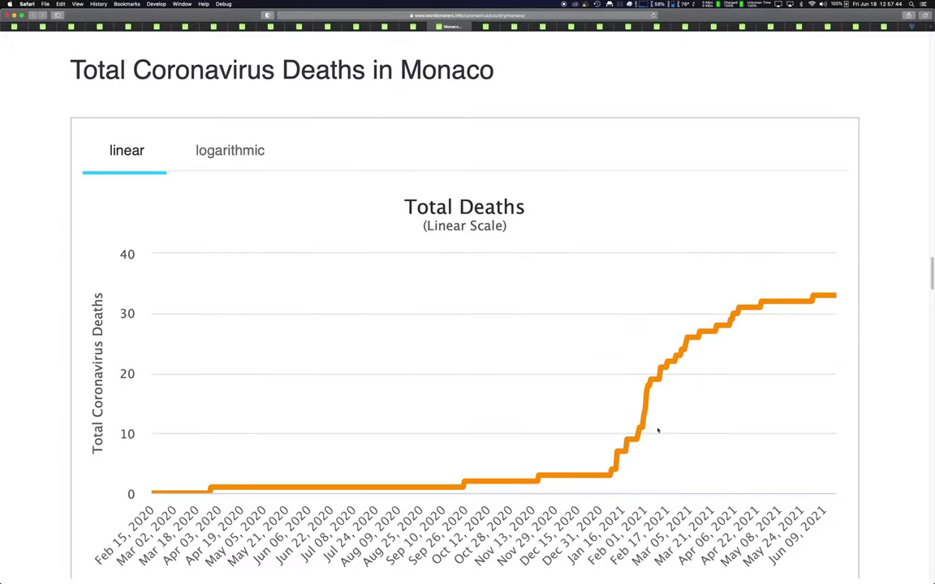
pyautogui.scroll(20, 657, 431)
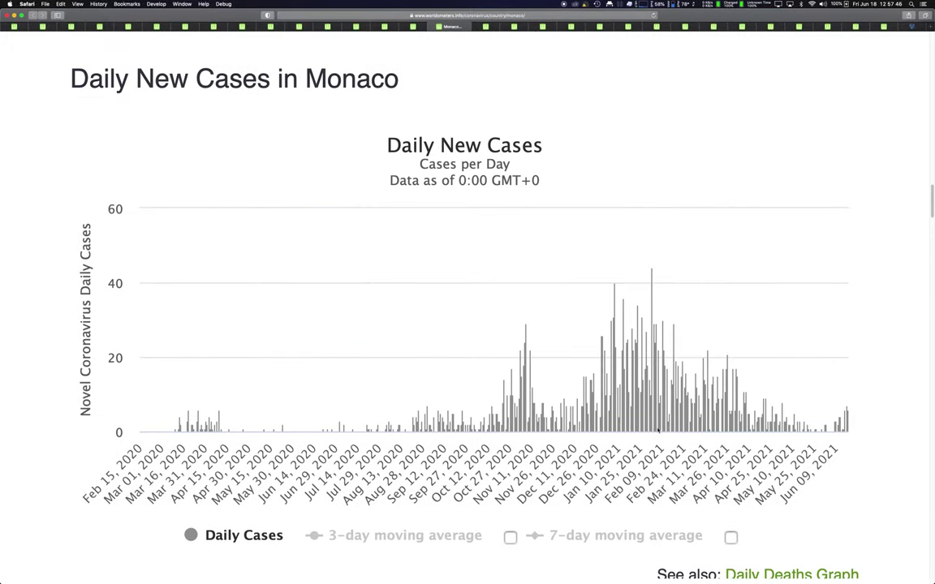
pyautogui.scroll(2, 657, 430)
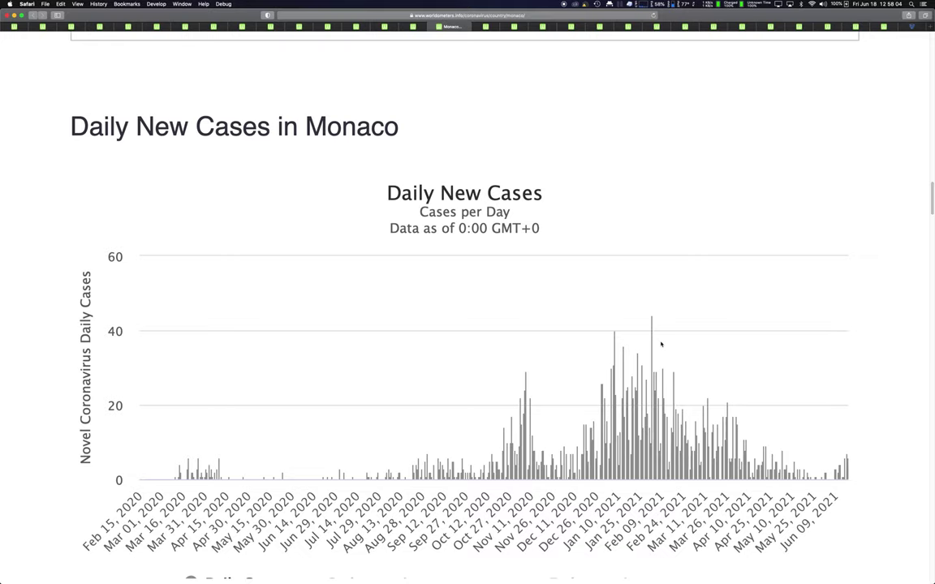
pyautogui.scroll(-10, 661, 345)
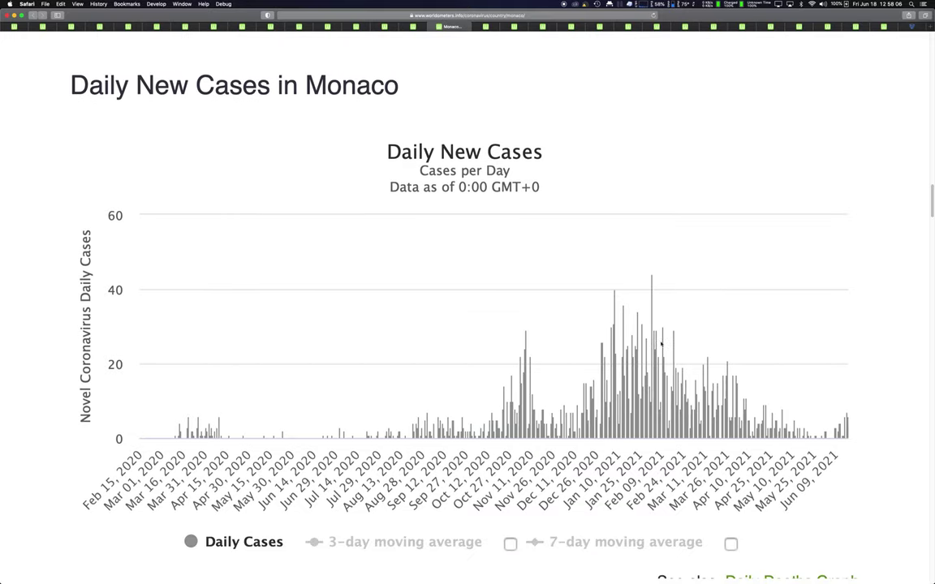
pyautogui.scroll(-8, 660, 345)
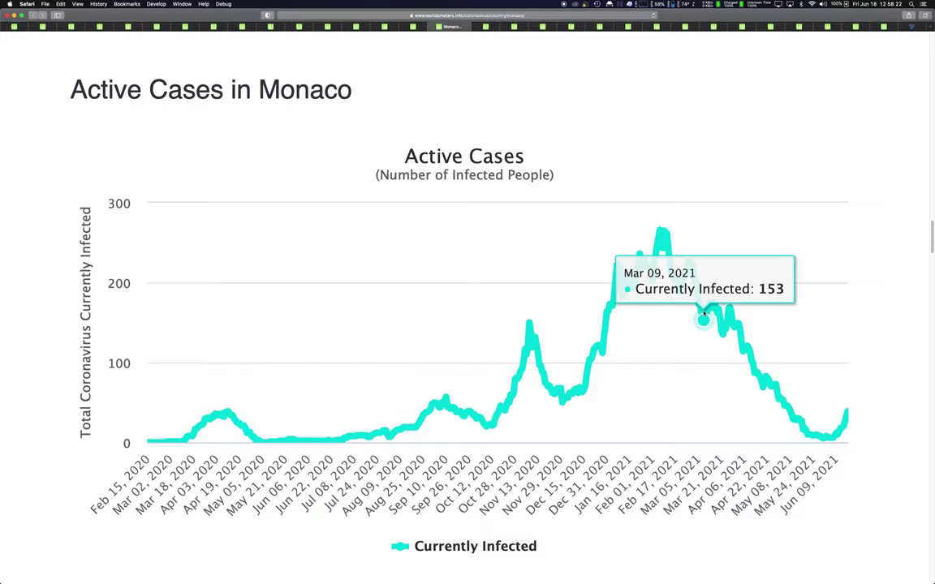
# Step: Bring up Uruguay's country page and examine its Total Cases and Daily New Cases charts
pyautogui.hotkey('ctrl', 'Tab')
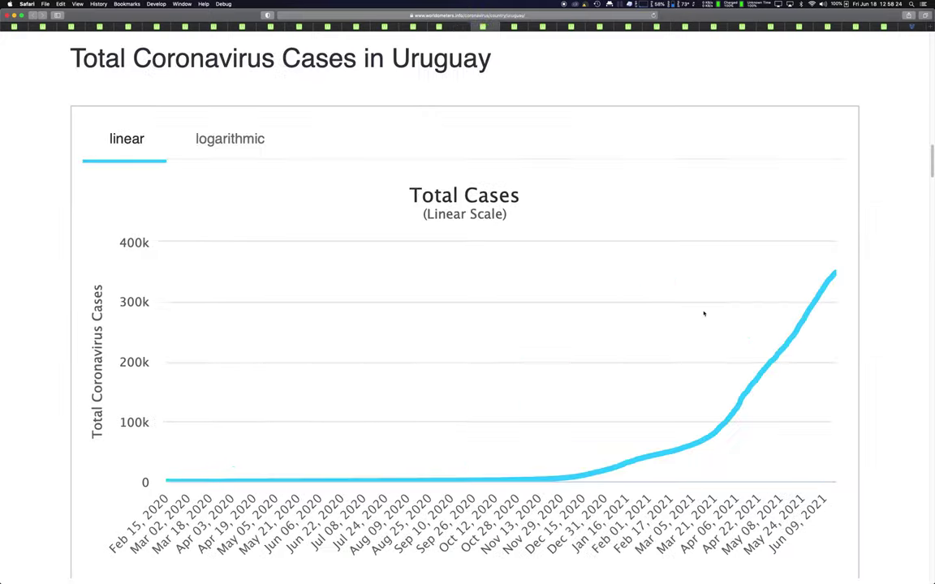
pyautogui.scroll(-10, 714, 333)
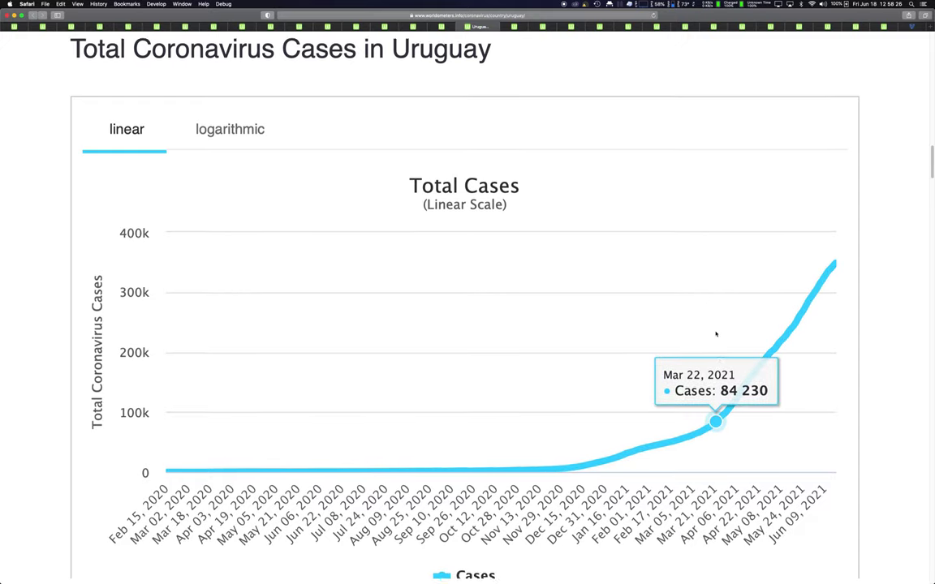
pyautogui.scroll(10, 714, 331)
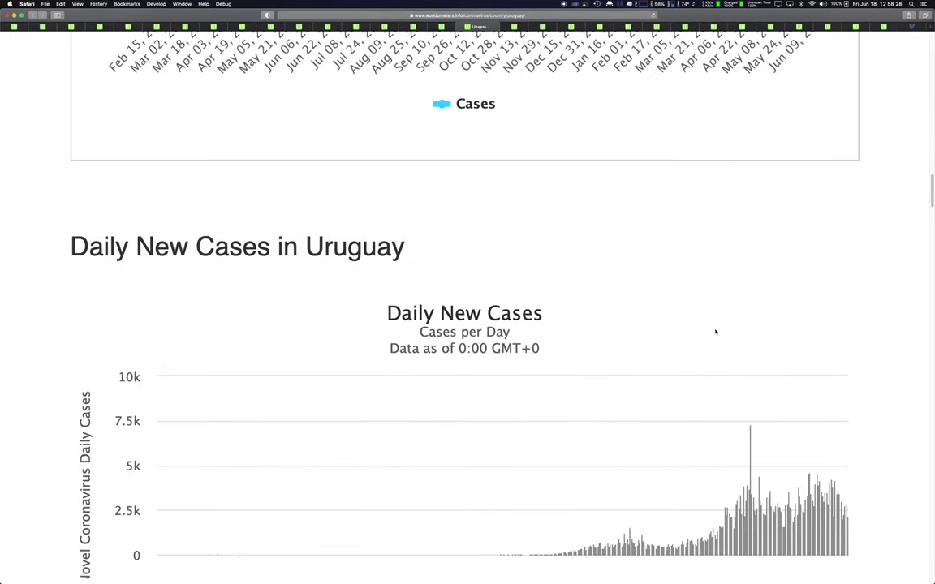
# Step: Switch to the Excel sheet and review Uruguay's full vaccination rate, weekly case change, weekly cases and deaths, and total cases and deaths
pyautogui.press('super+Tab')
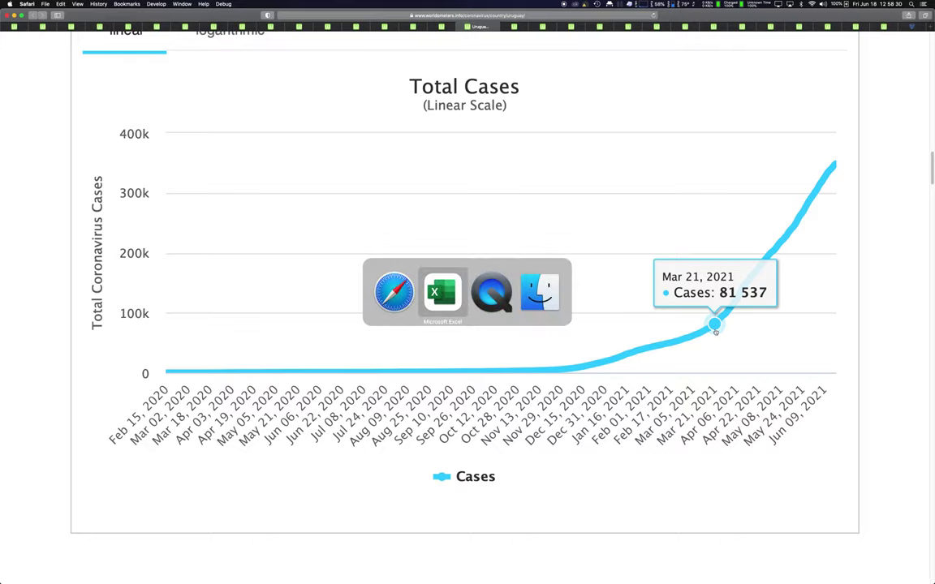
pyautogui.press('super+Tab')
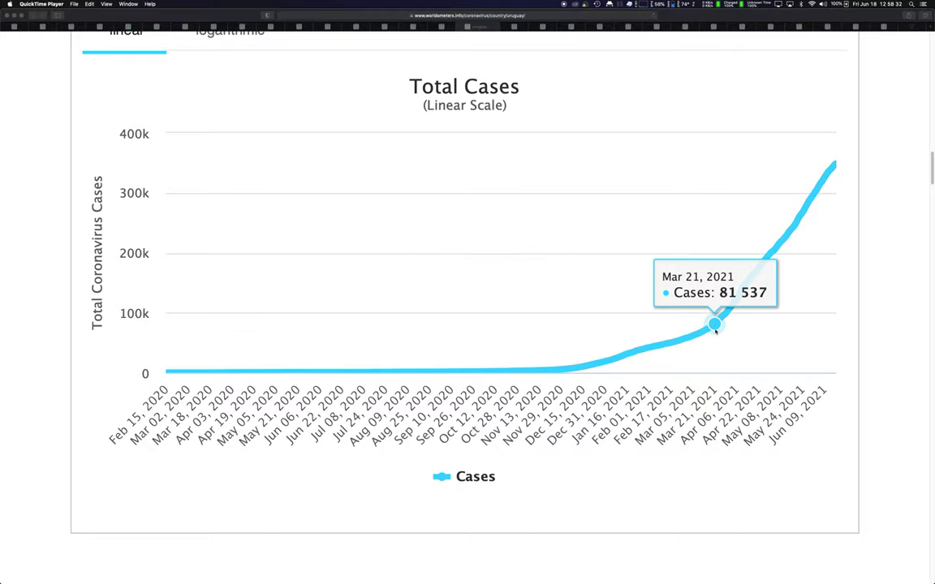
pyautogui.press('super+Tab')
pyautogui.press('super+Tab')
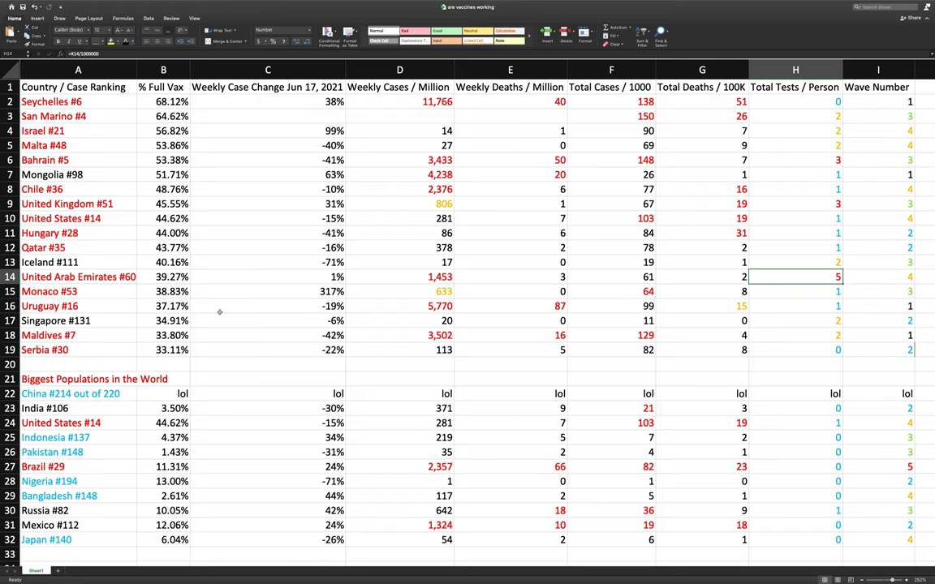
pyautogui.click(172, 306)
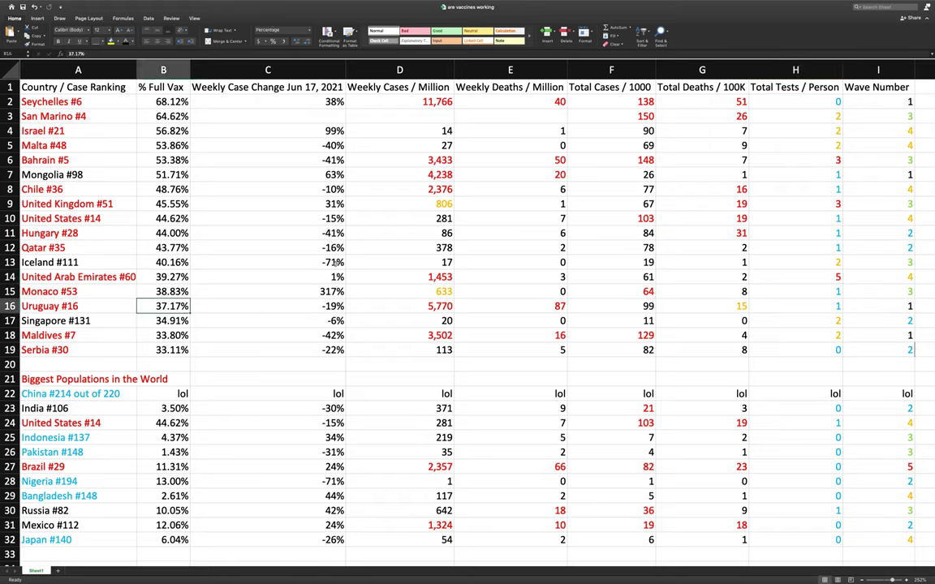
pyautogui.click(332, 305)
pyautogui.press('Right')
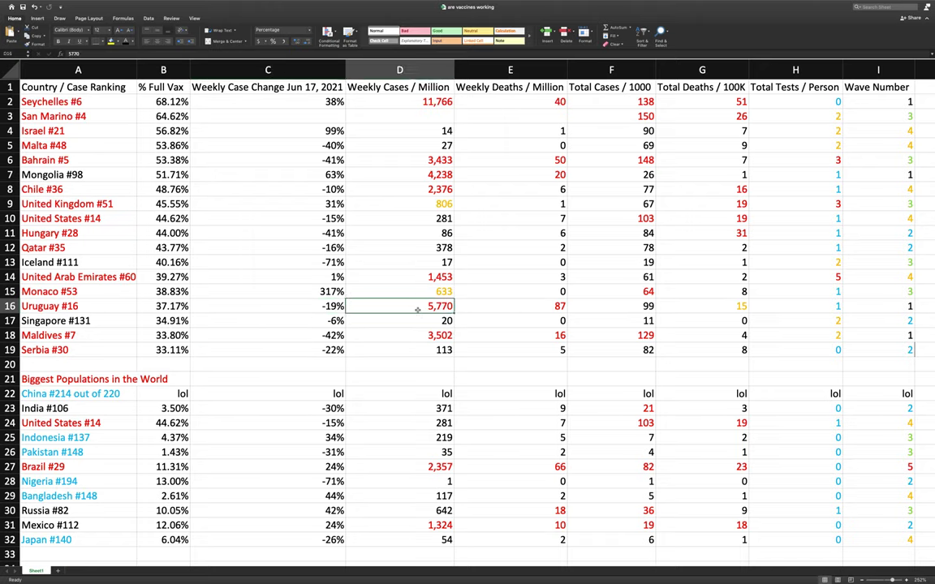
pyautogui.click(503, 305)
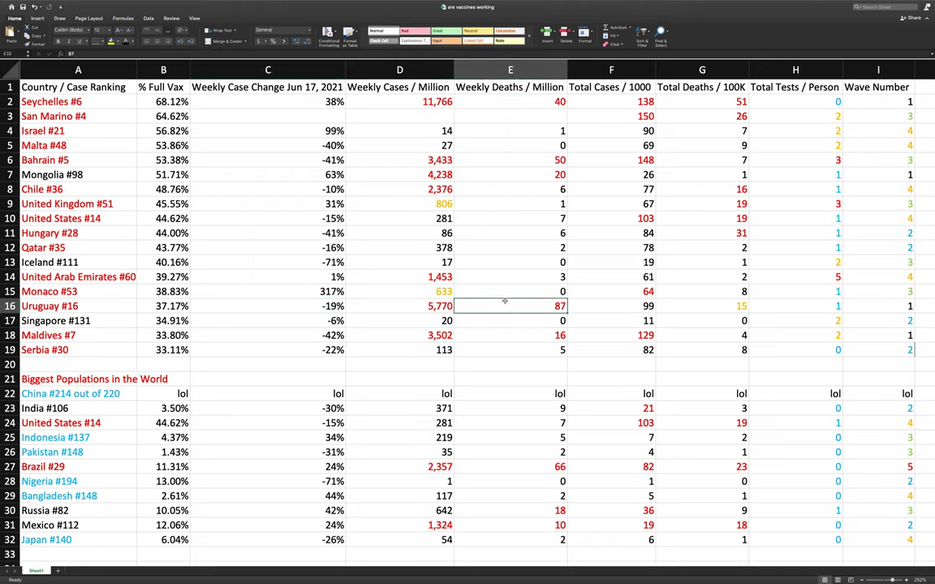
pyautogui.press('Right')
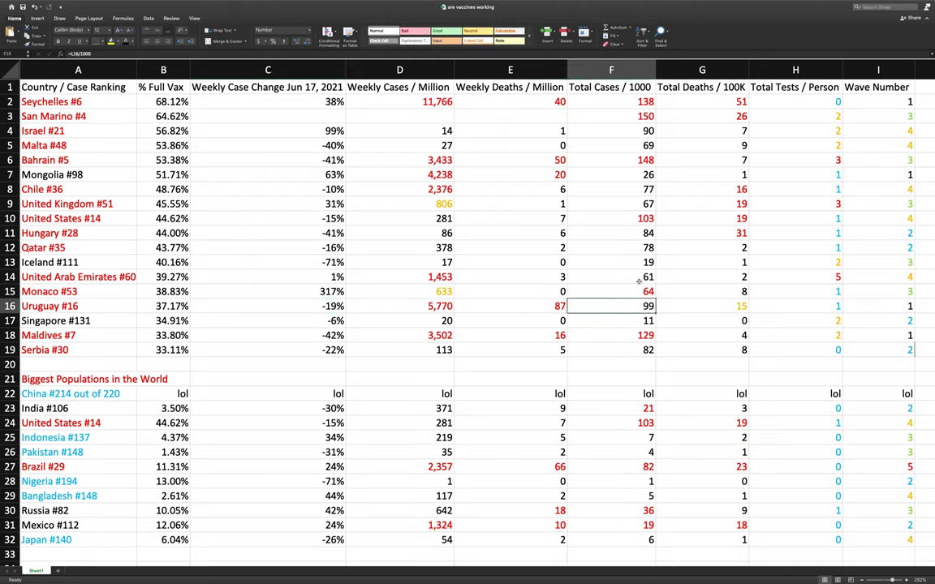
pyautogui.click(721, 306)
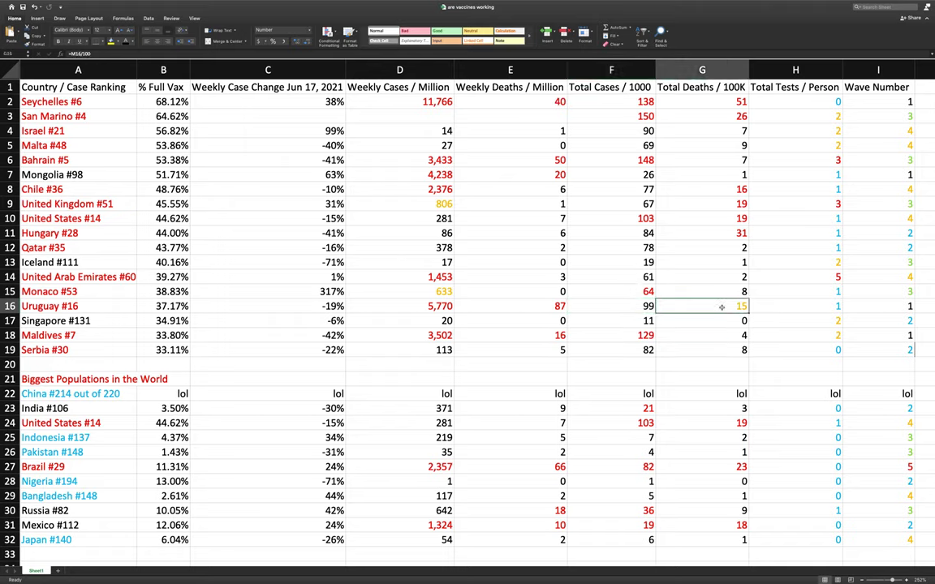
pyautogui.click(642, 309)
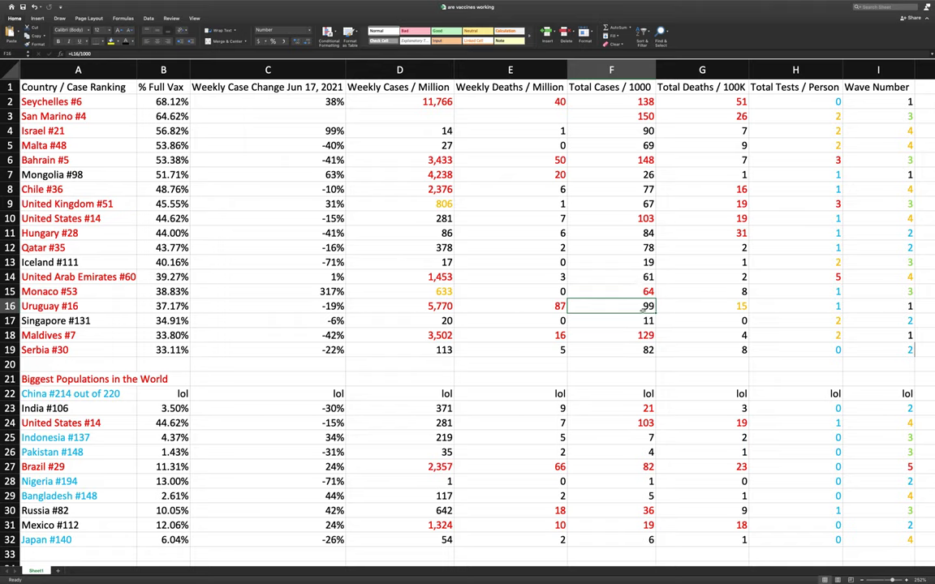
pyautogui.click(720, 307)
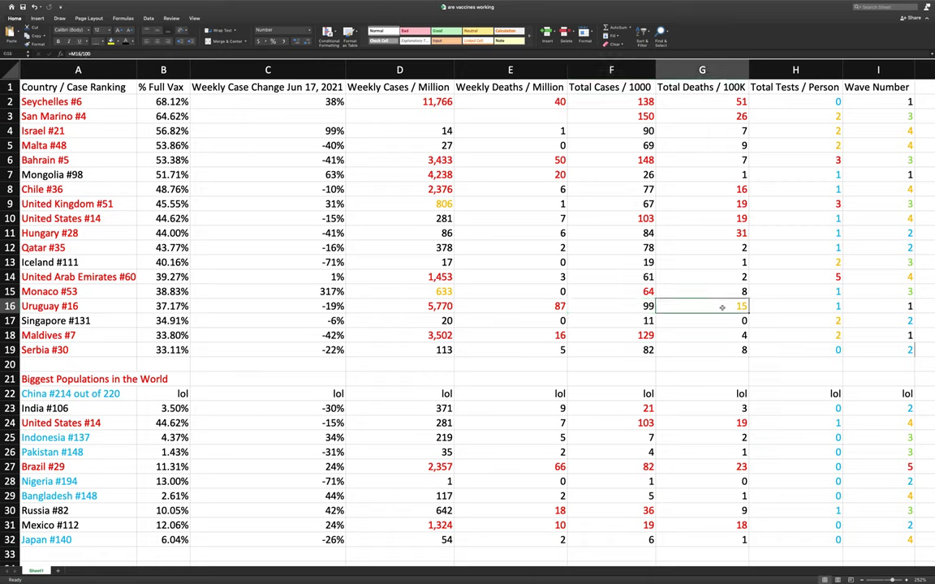
# Step: Recheck Uruguay's total cases per 1000, and highlight its weekly cases and weekly deaths per million together
pyautogui.click(637, 306)
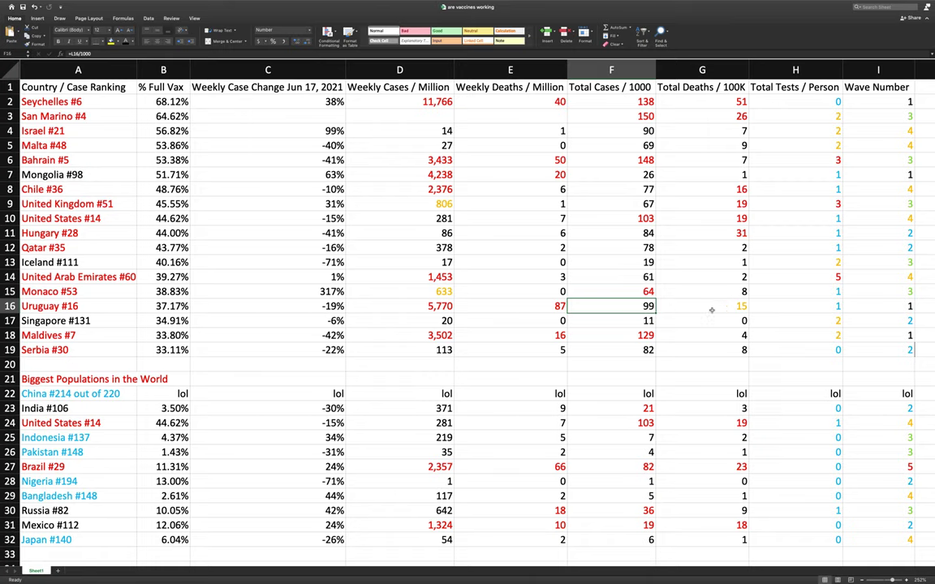
pyautogui.click(511, 308)
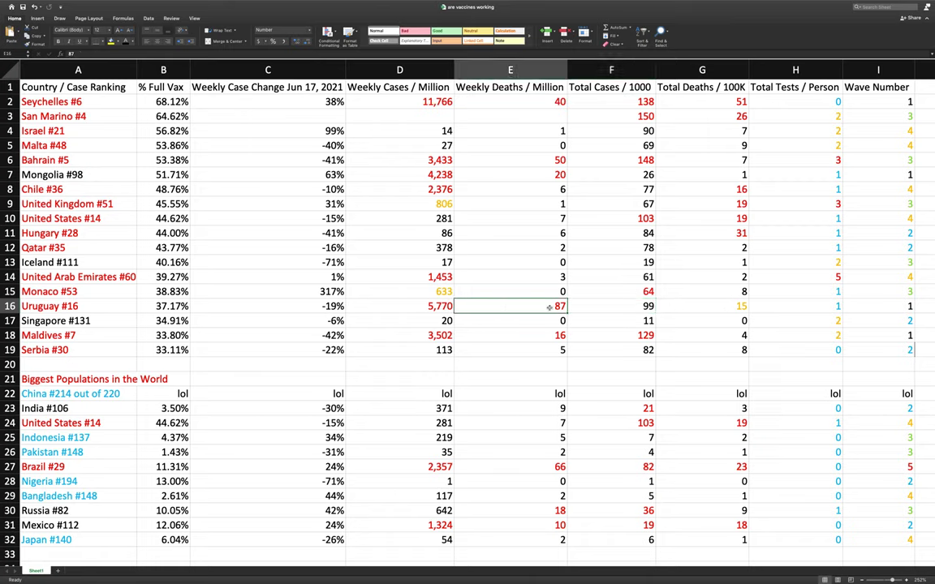
pyautogui.moveTo(431, 306); pyautogui.dragTo(556, 303)
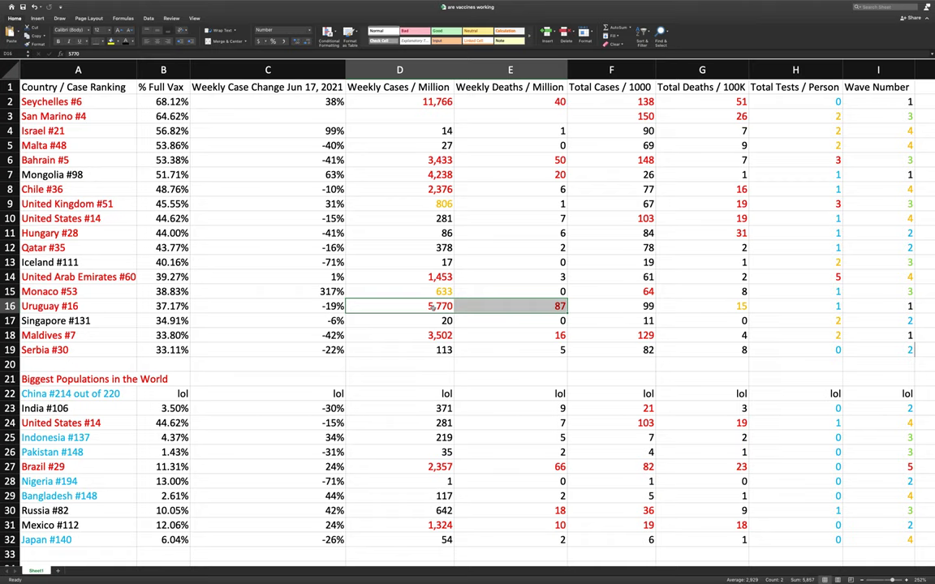
# Step: Switch to Safari and locate Uruguay's vaccination rate on the Johns Hopkins international vaccination chart
pyautogui.press('super+Tab')
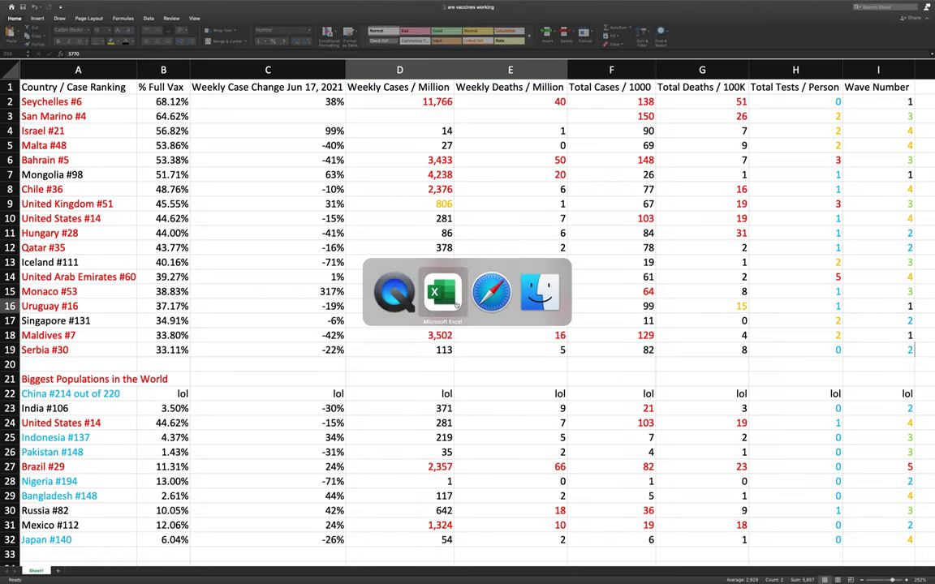
pyautogui.press('super+Tab')
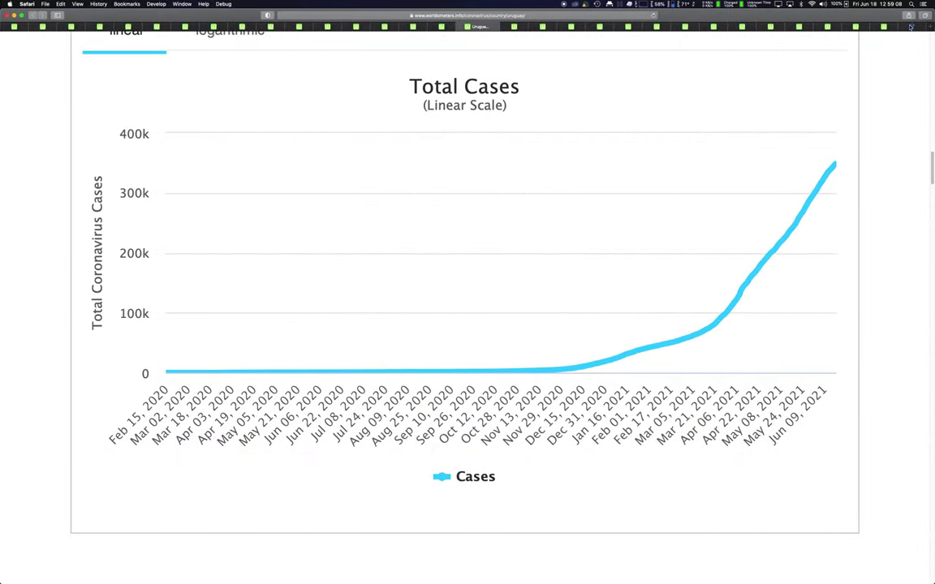
pyautogui.hotkey('ctrl', 'Tab')
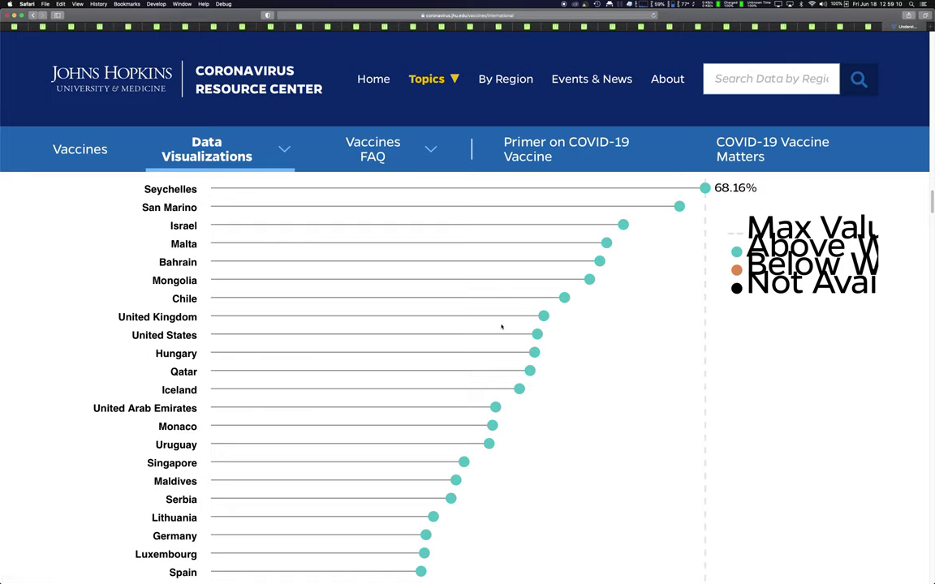
pyautogui.moveTo(489, 445)
# Step: Return to Uruguay's Worldometers country page and examine its Daily New Cases chart
pyautogui.click(398, 28)
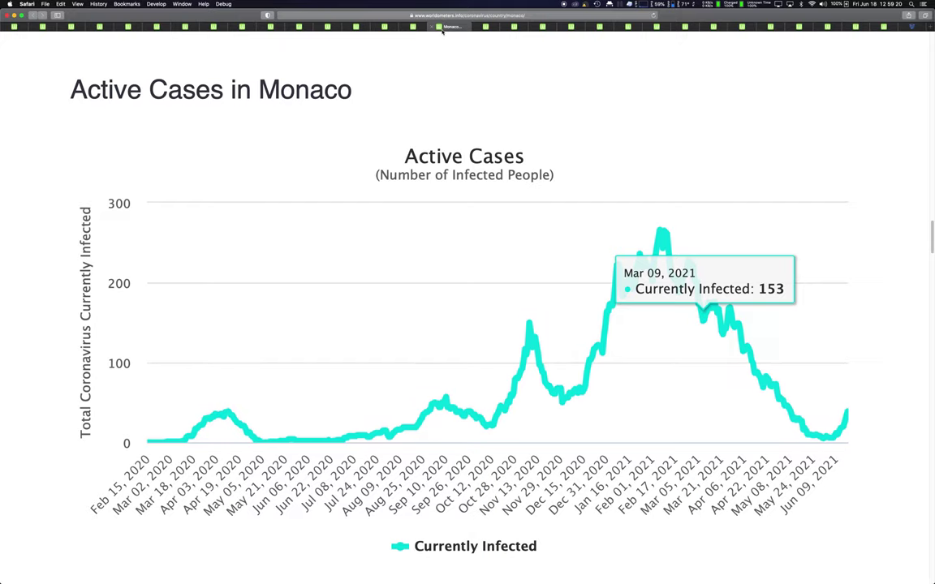
pyautogui.click(442, 28)
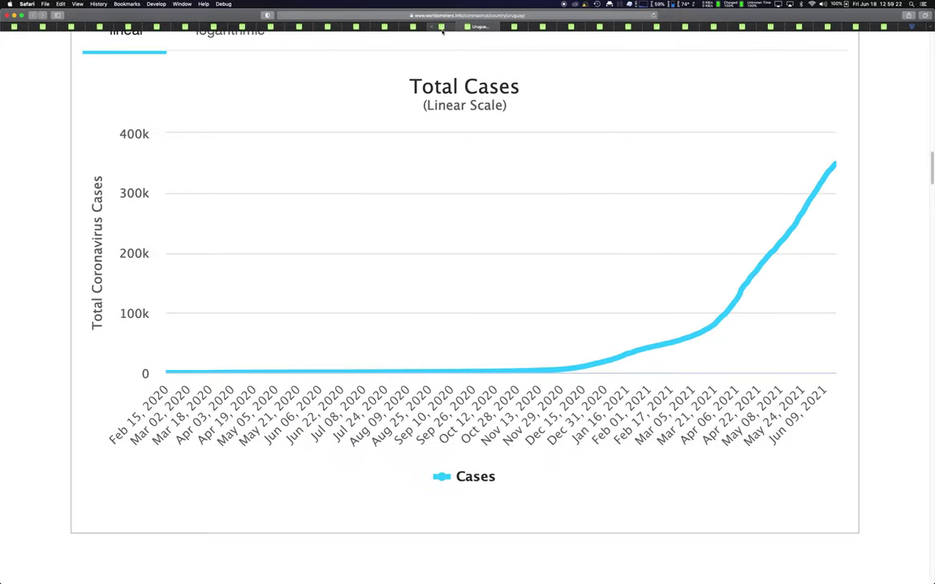
pyautogui.scroll(3, 432, 161)
pyautogui.scroll(-5, 432, 160)
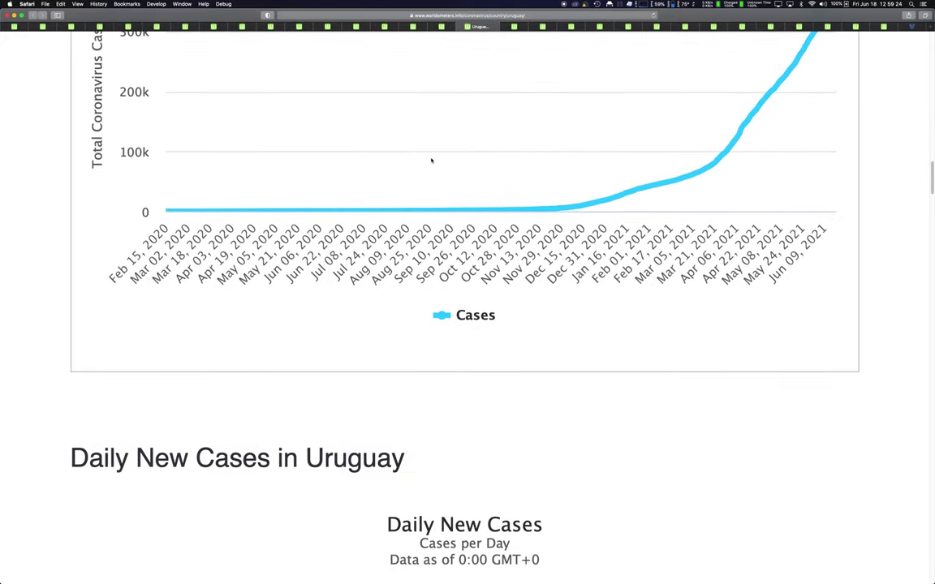
pyautogui.scroll(-7, 432, 161)
pyautogui.scroll(1, 432, 160)
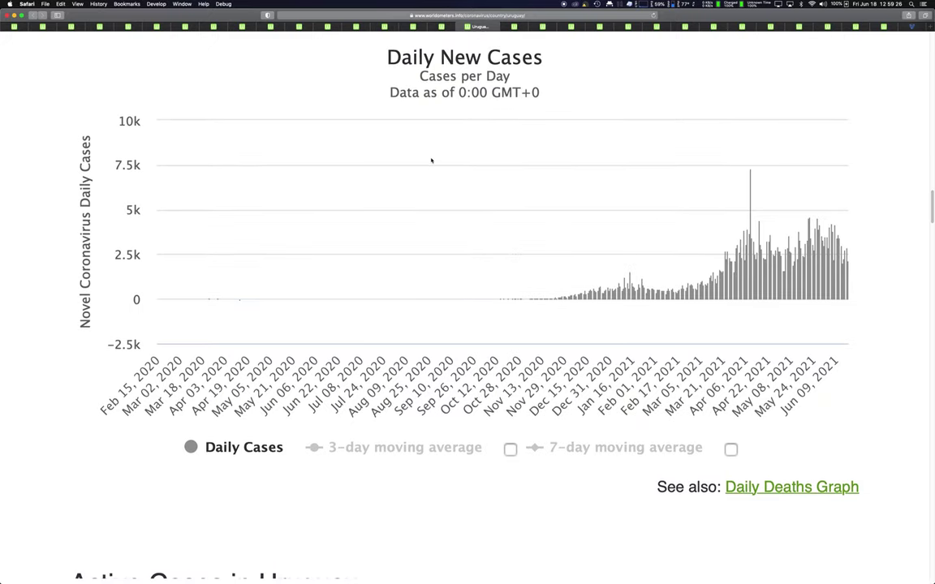
pyautogui.scroll(1, 430, 161)
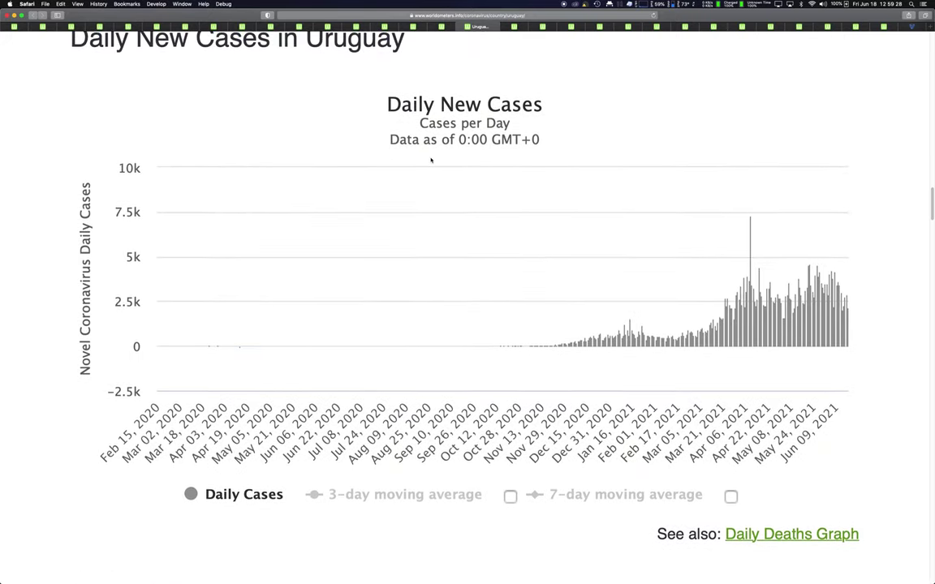